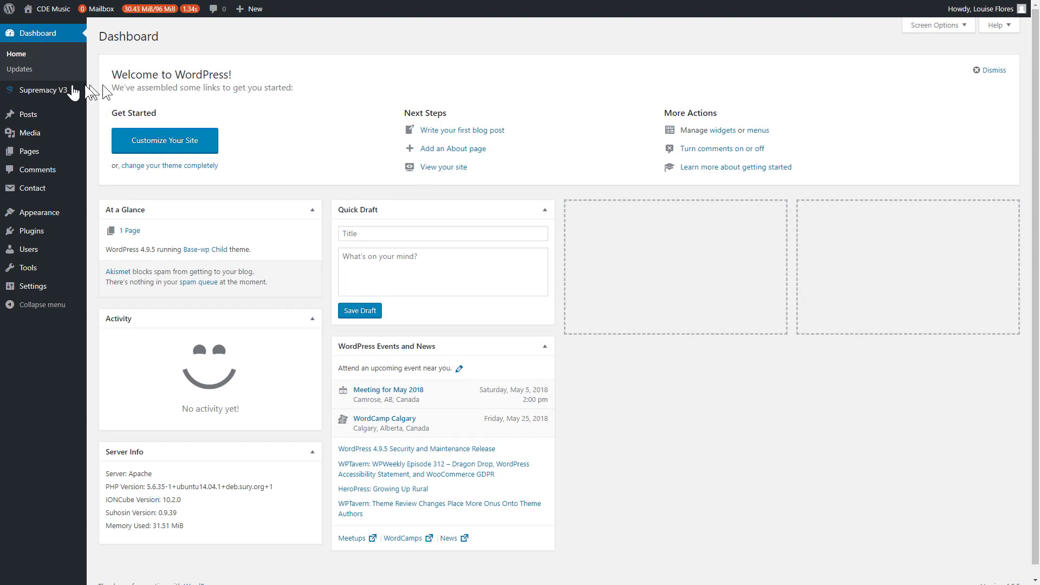
# Open the Supremacy V3 review management page and look over the review widget's global customization settings
pyautogui.moveTo(43, 96)
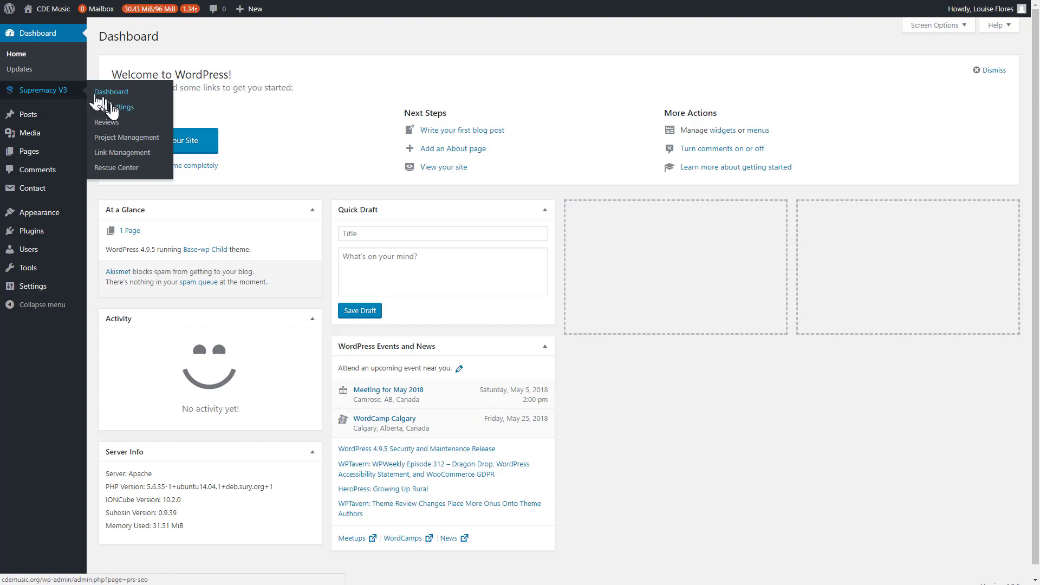
pyautogui.click(107, 124)
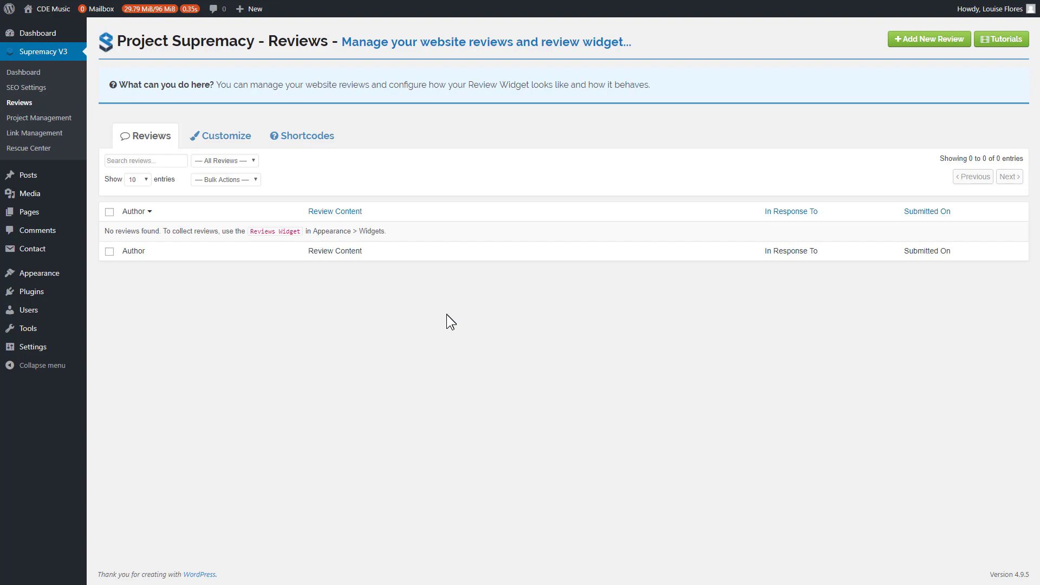
pyautogui.click(222, 142)
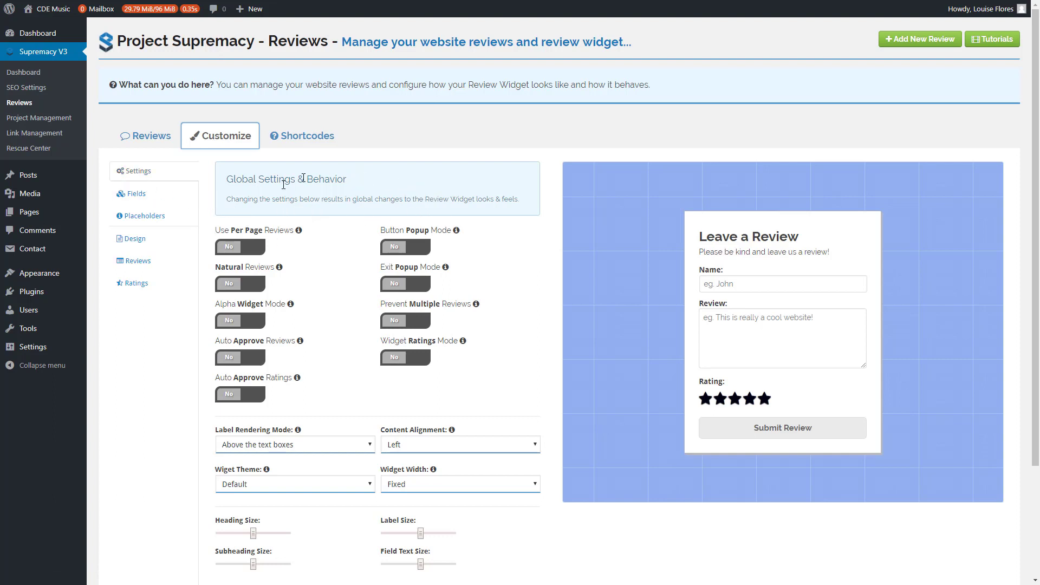
pyautogui.scroll(-3, 390, 411)
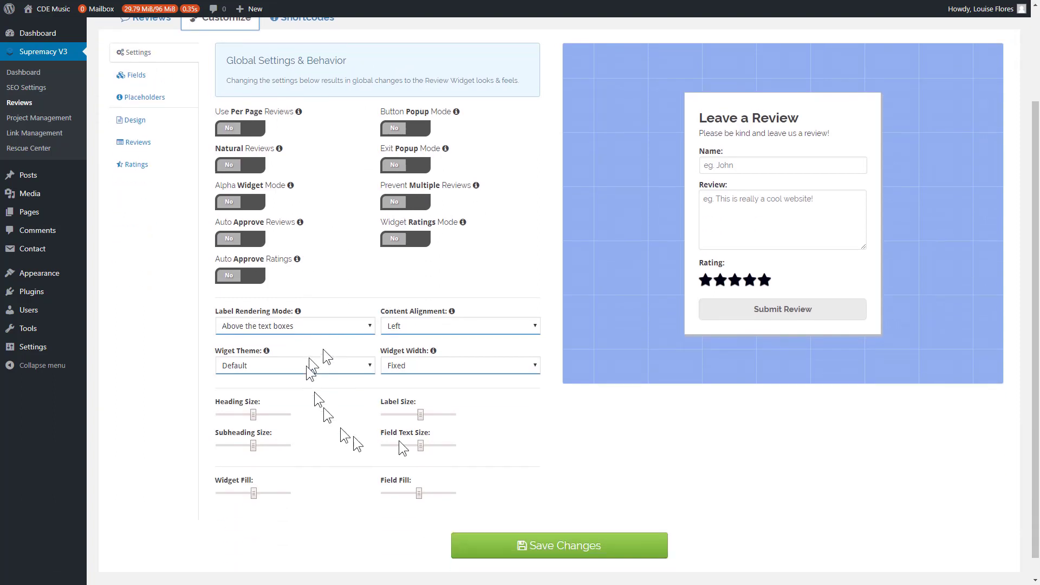
pyautogui.scroll(3, 374, 411)
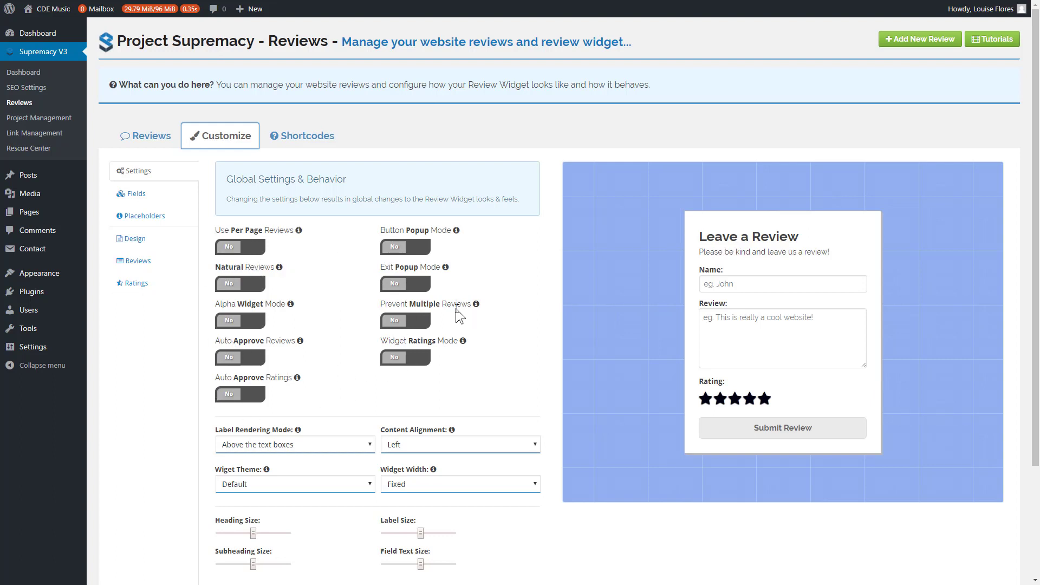
# Turn on Use Per Page Reviews and Natural Reviews in the review widget's global settings
pyautogui.click(249, 247)
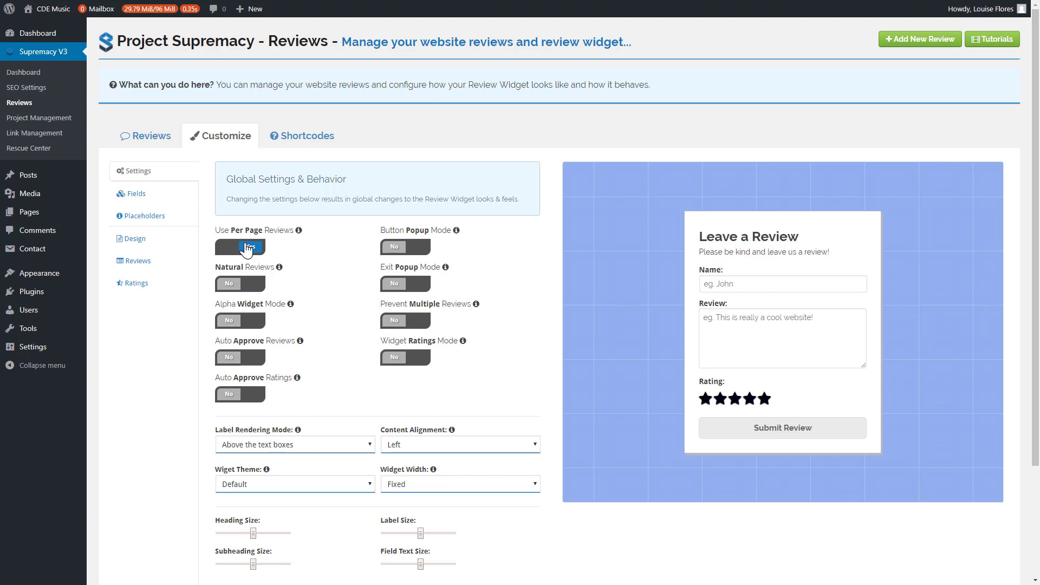
pyautogui.click(246, 248)
pyautogui.moveTo(215, 229); pyautogui.dragTo(295, 230)
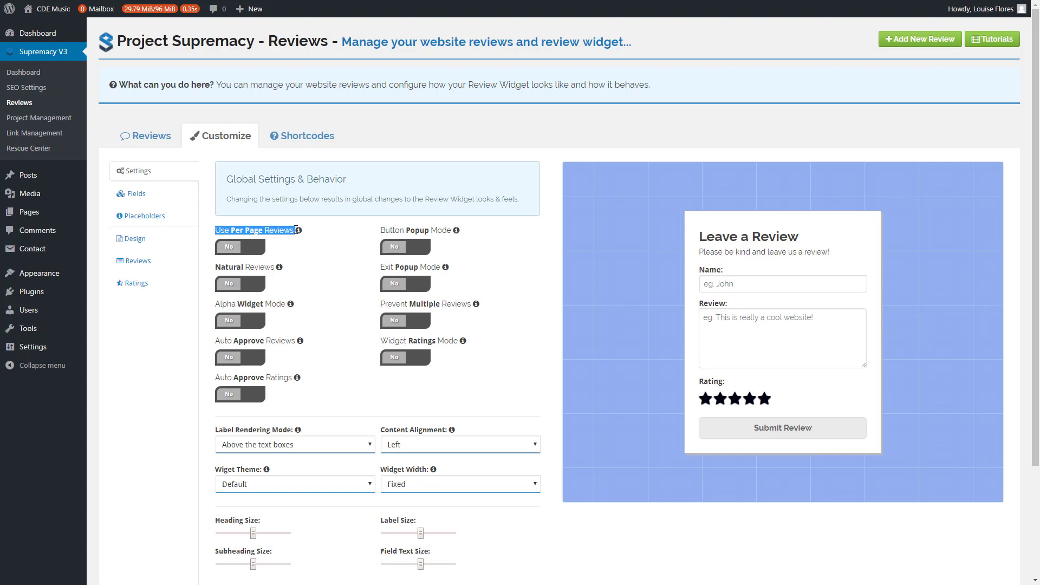
pyautogui.click(236, 249)
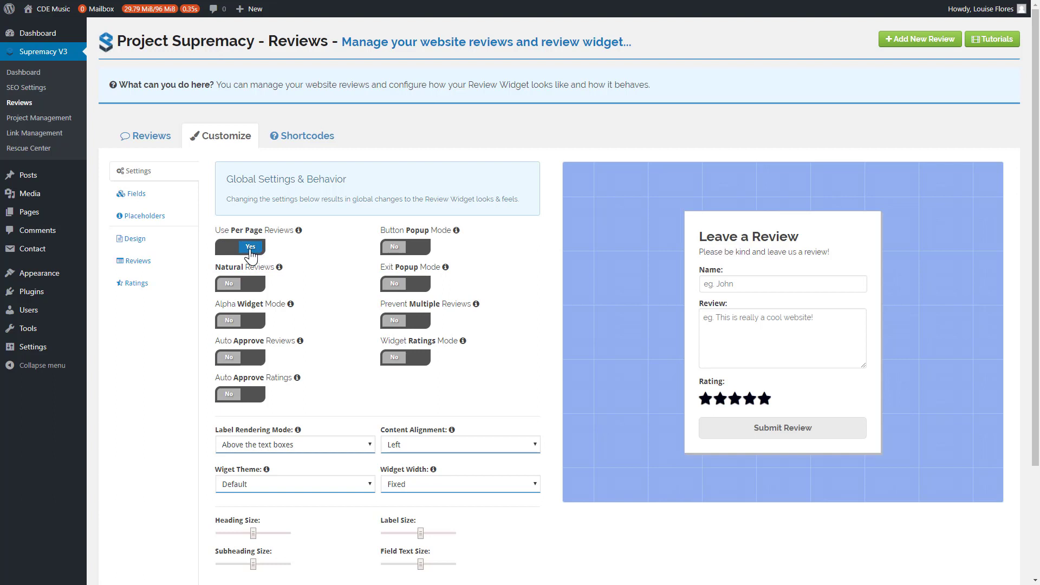
pyautogui.click(249, 251)
pyautogui.click(242, 250)
pyautogui.click(236, 293)
# Look at the Alpha Widget Mode option and the collected reviews list, and return to the customization settings
pyautogui.moveTo(213, 304); pyautogui.dragTo(285, 306)
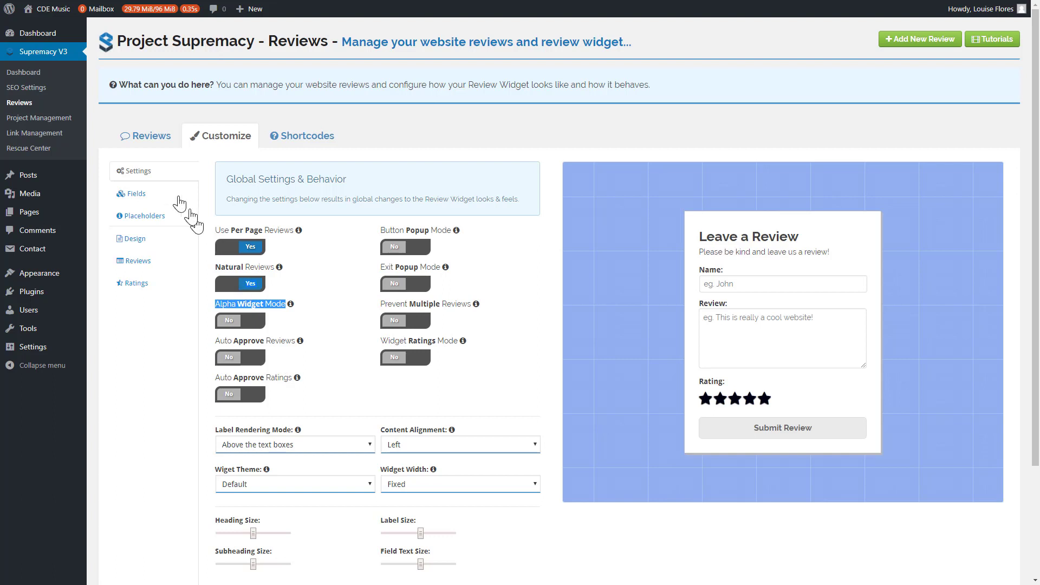
pyautogui.click(138, 146)
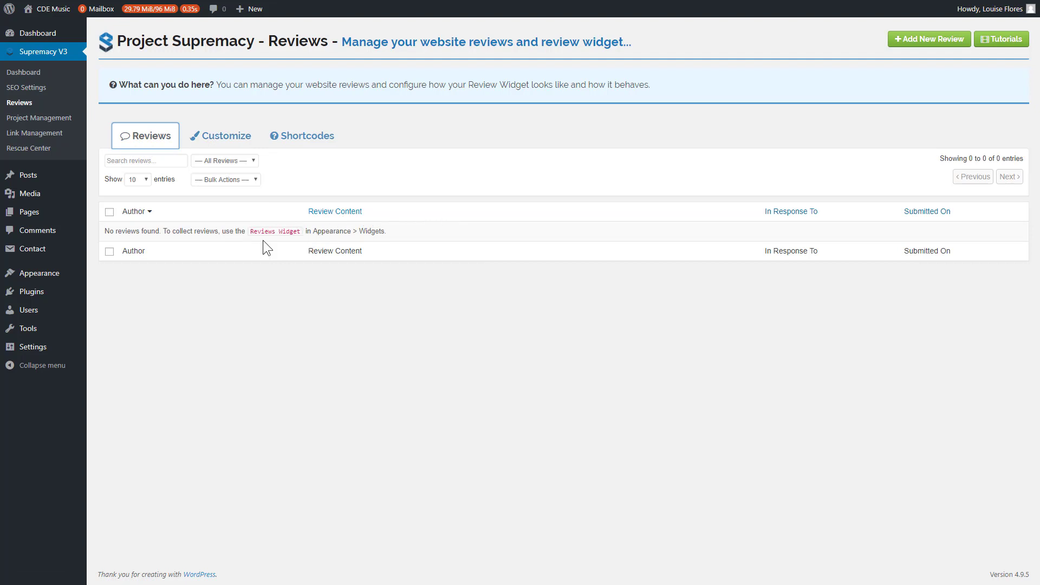
pyautogui.click(210, 142)
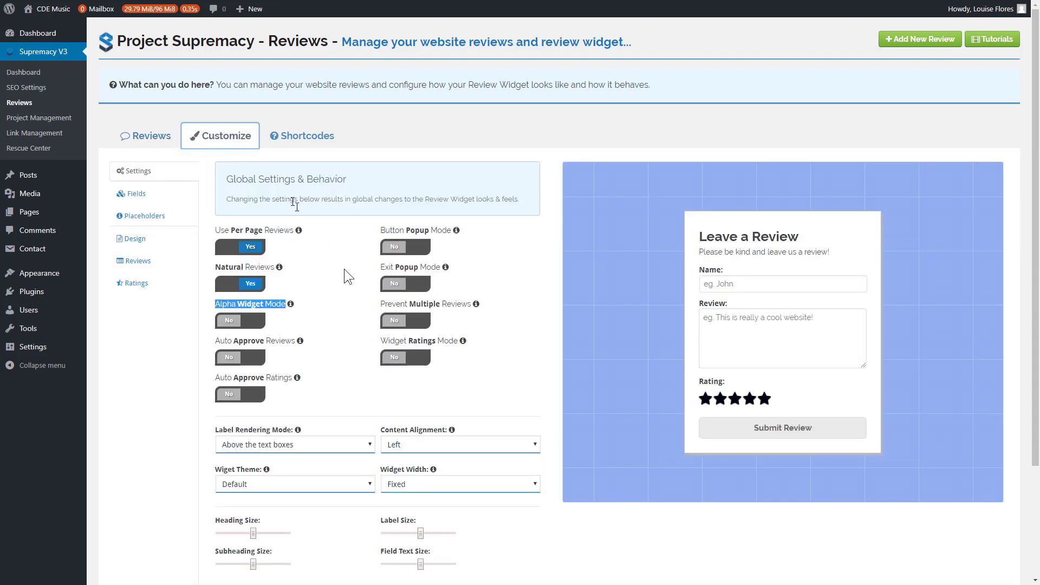
# Turn on Auto Approve Reviews and Auto Approve Ratings for the review widget
pyautogui.click(226, 360)
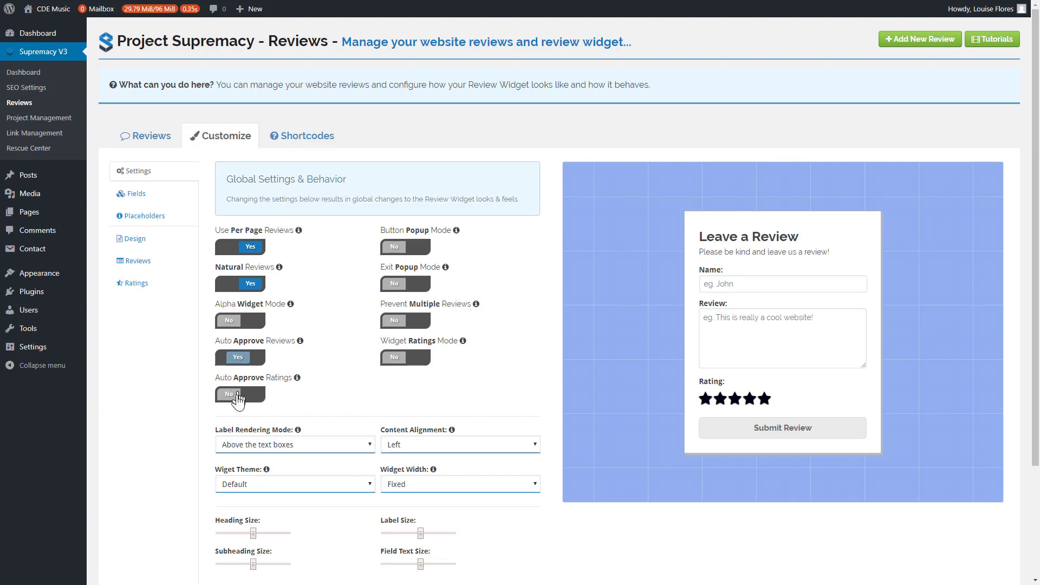
pyautogui.click(234, 394)
pyautogui.moveTo(267, 340); pyautogui.dragTo(293, 343)
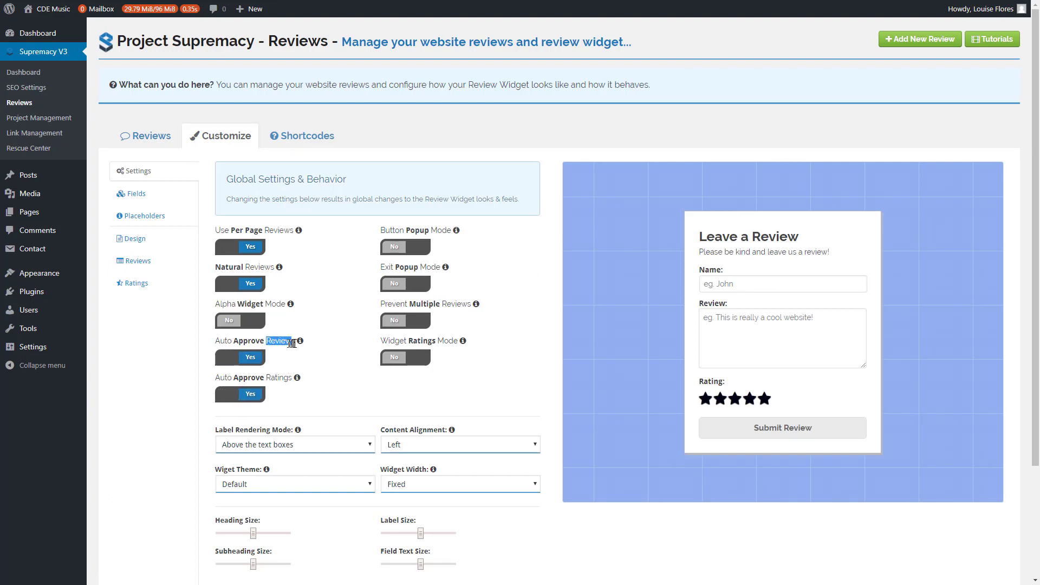
pyautogui.moveTo(266, 375); pyautogui.dragTo(288, 375)
pyautogui.click(272, 340)
pyautogui.doubleClick(273, 340)
pyautogui.moveTo(264, 377); pyautogui.dragTo(283, 378)
# Preview Widget Ratings Mode and switch it back off, together with Auto Approve Reviews and Auto Approve Ratings
pyautogui.click(394, 359)
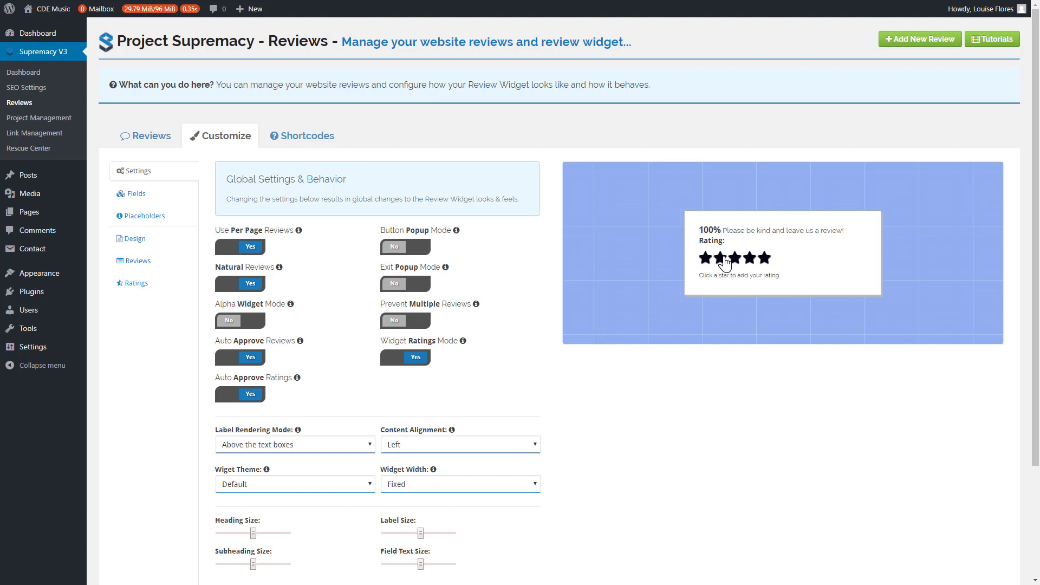
pyautogui.click(417, 358)
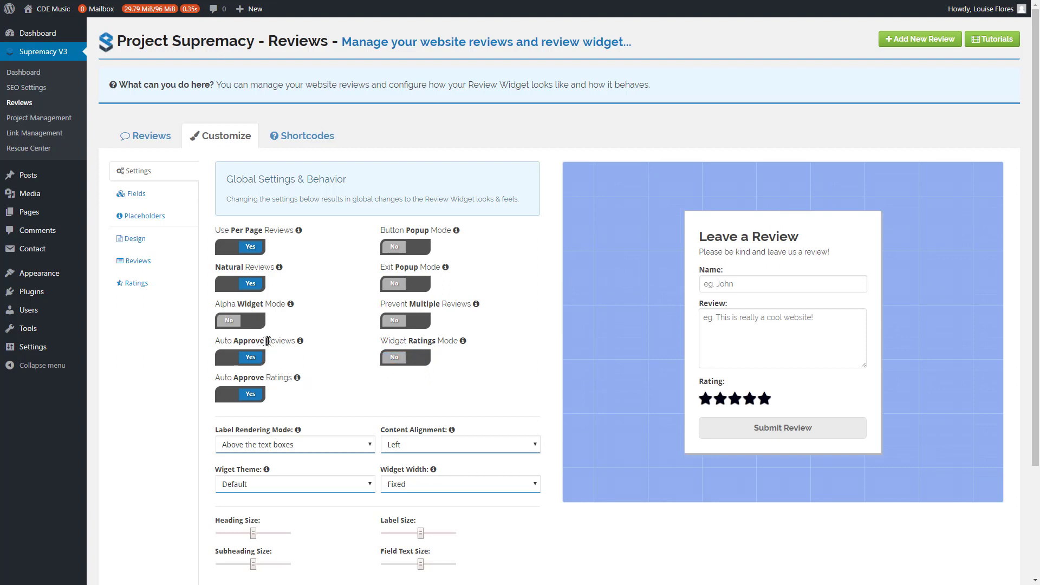
pyautogui.moveTo(267, 342); pyautogui.dragTo(285, 342)
pyautogui.click(250, 357)
pyautogui.click(243, 396)
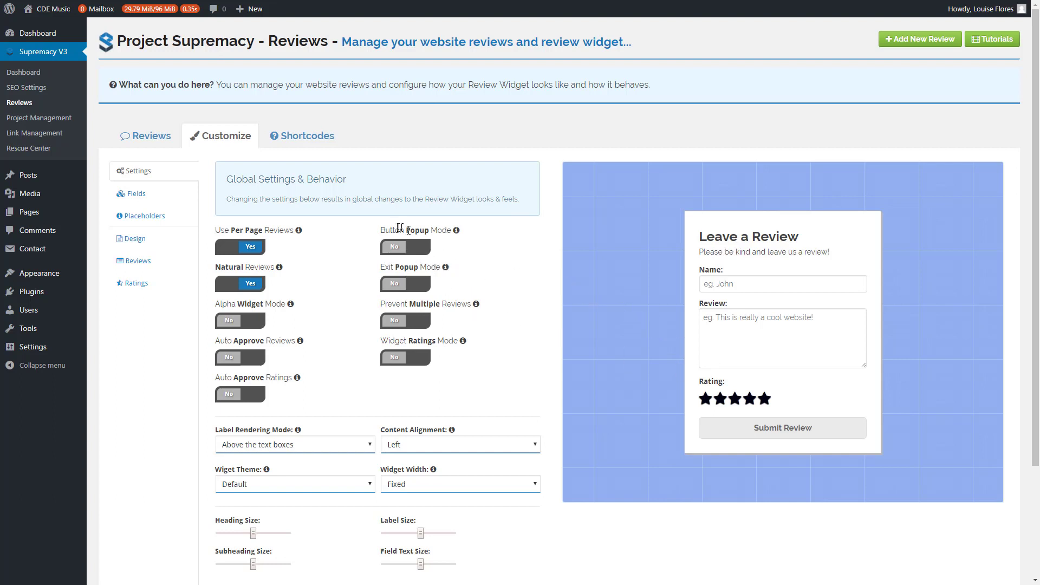
# Try Button Popup Mode on and back off, and look over the Prevent Multiple Reviews option
pyautogui.click(396, 249)
pyautogui.click(406, 250)
pyautogui.moveTo(376, 304); pyautogui.dragTo(470, 309)
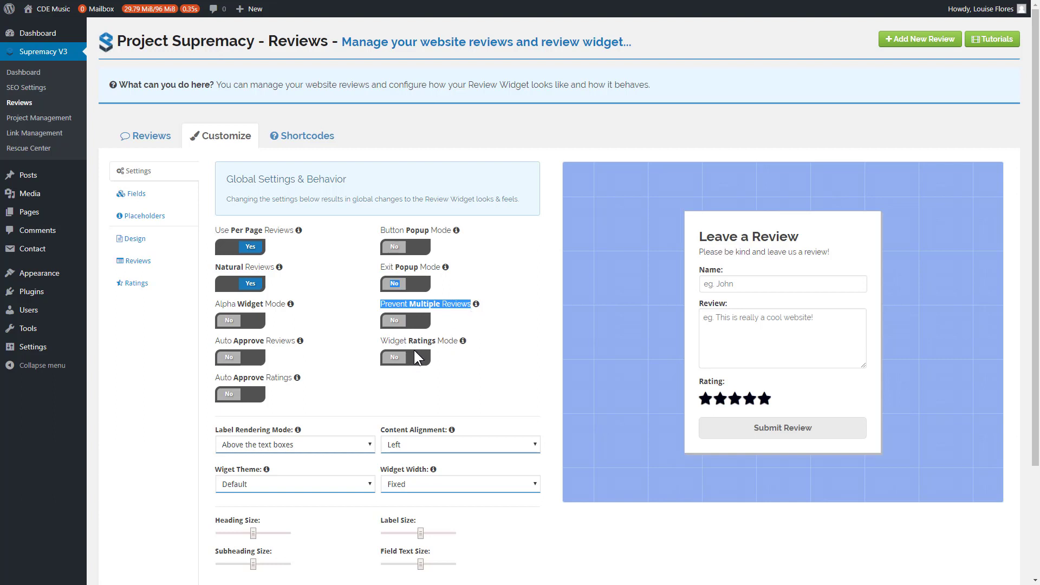
pyautogui.click(456, 352)
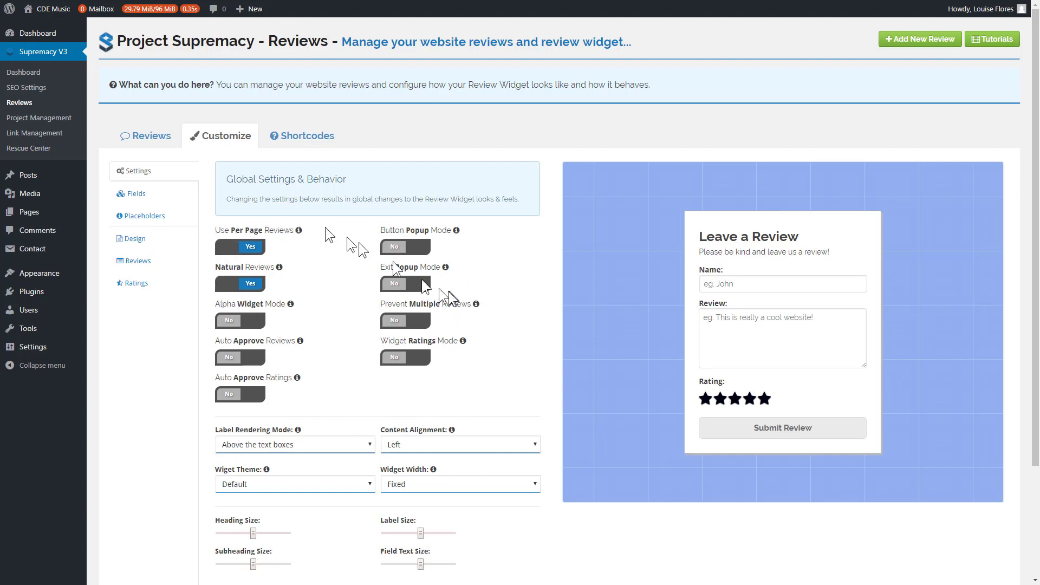
pyautogui.moveTo(227, 180); pyautogui.dragTo(235, 181)
pyautogui.moveTo(328, 186); pyautogui.dragTo(347, 178)
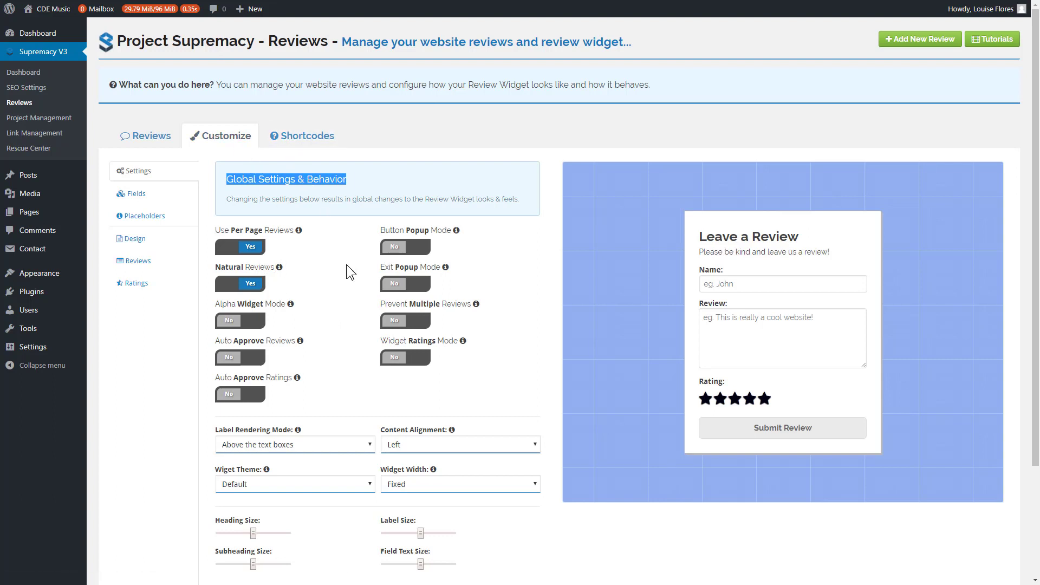
# Try the Next to text boxes label mode, settle on As placeholders, and set the content alignment to Center
pyautogui.scroll(-2, 347, 265)
pyautogui.scroll(-1, 346, 264)
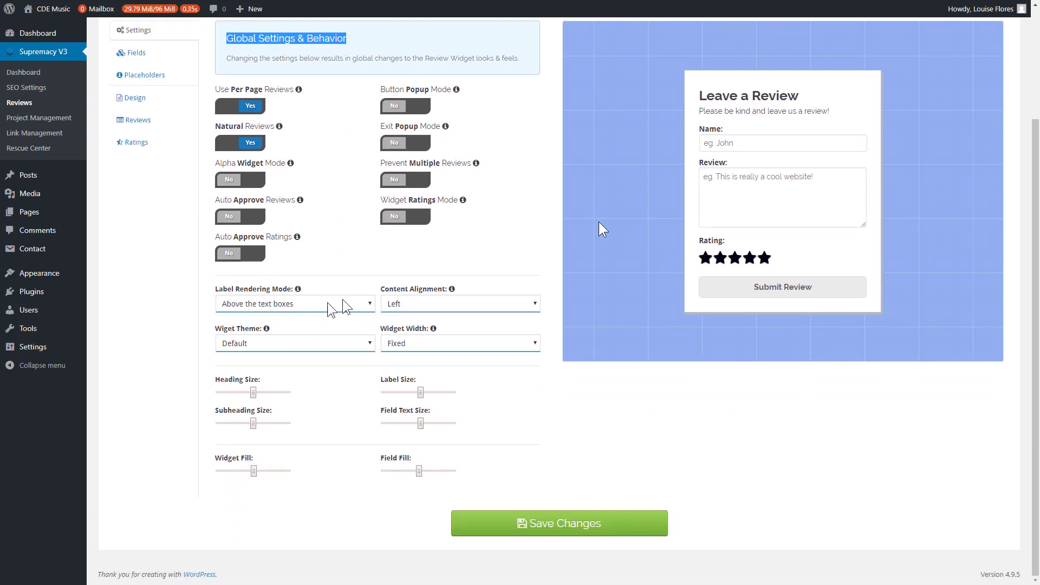
pyautogui.click(310, 305)
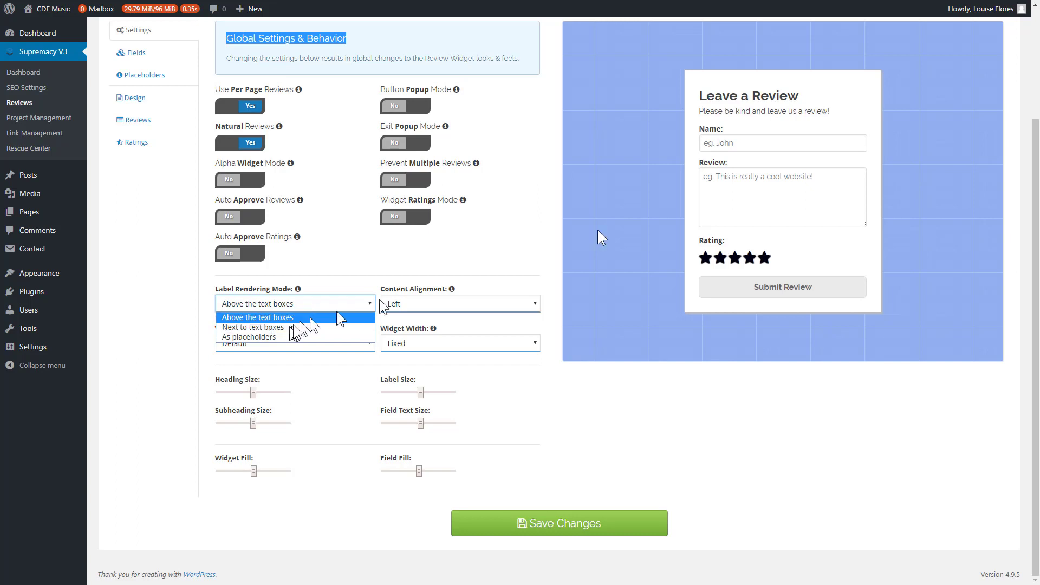
pyautogui.moveTo(721, 131); pyautogui.dragTo(695, 132)
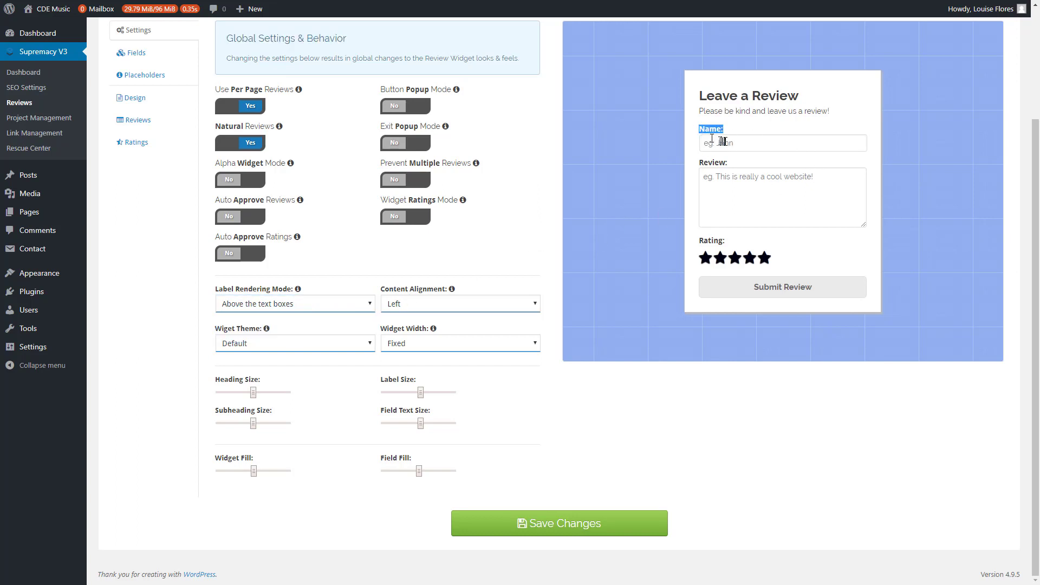
pyautogui.click(320, 308)
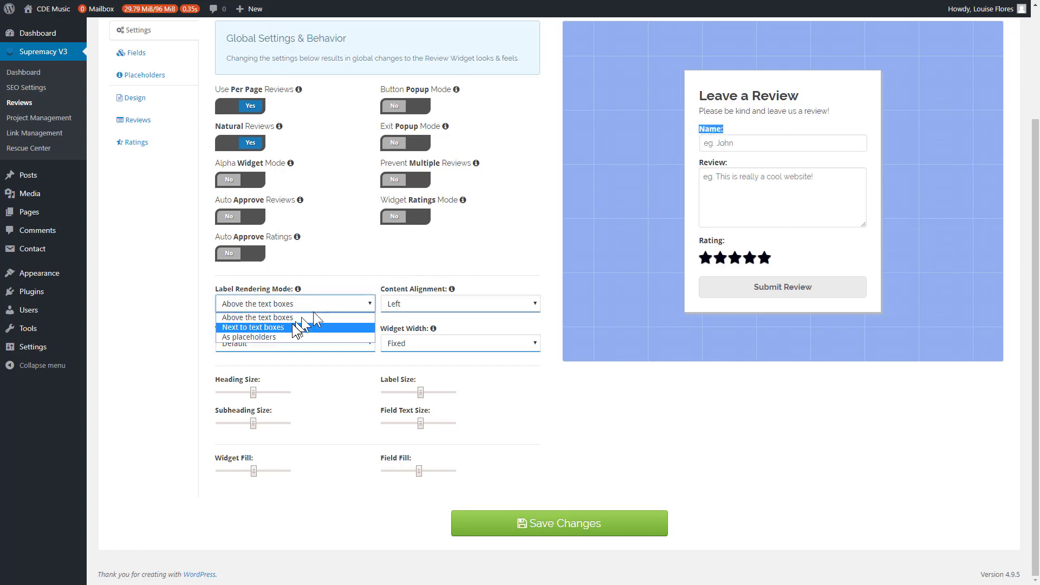
pyautogui.click(306, 324)
pyautogui.click(299, 304)
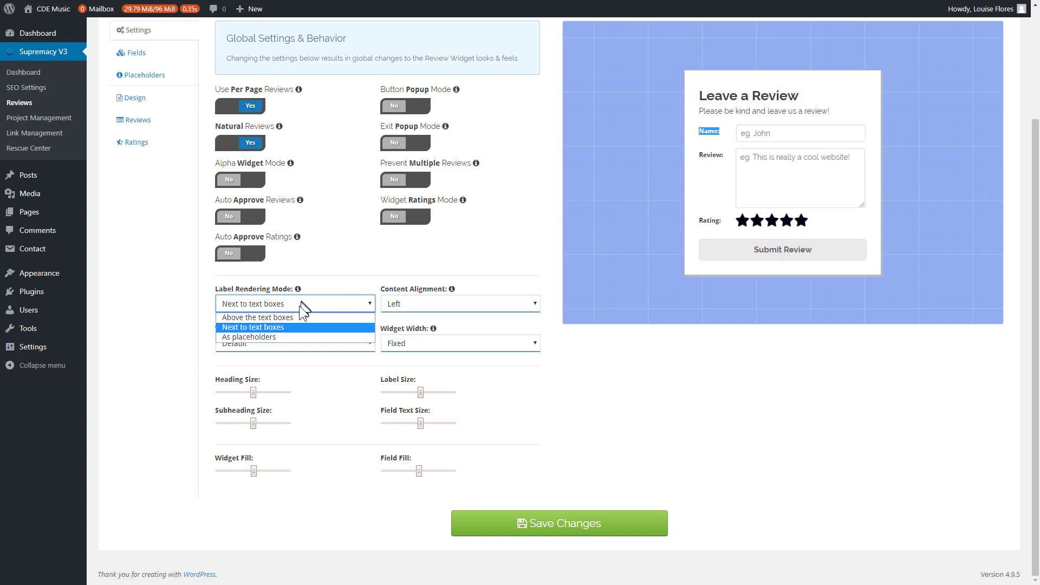
pyautogui.click(274, 337)
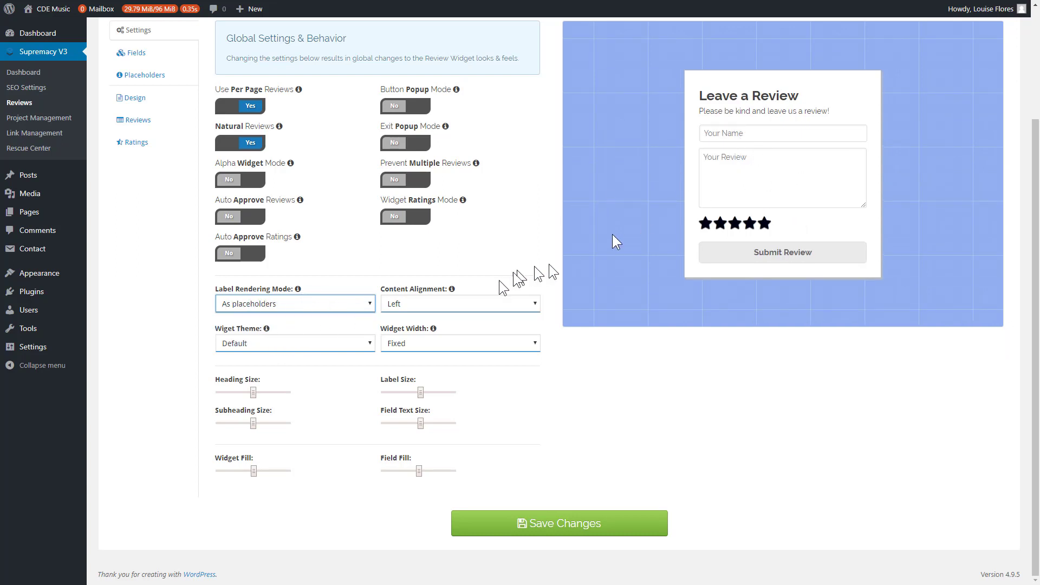
pyautogui.click(438, 302)
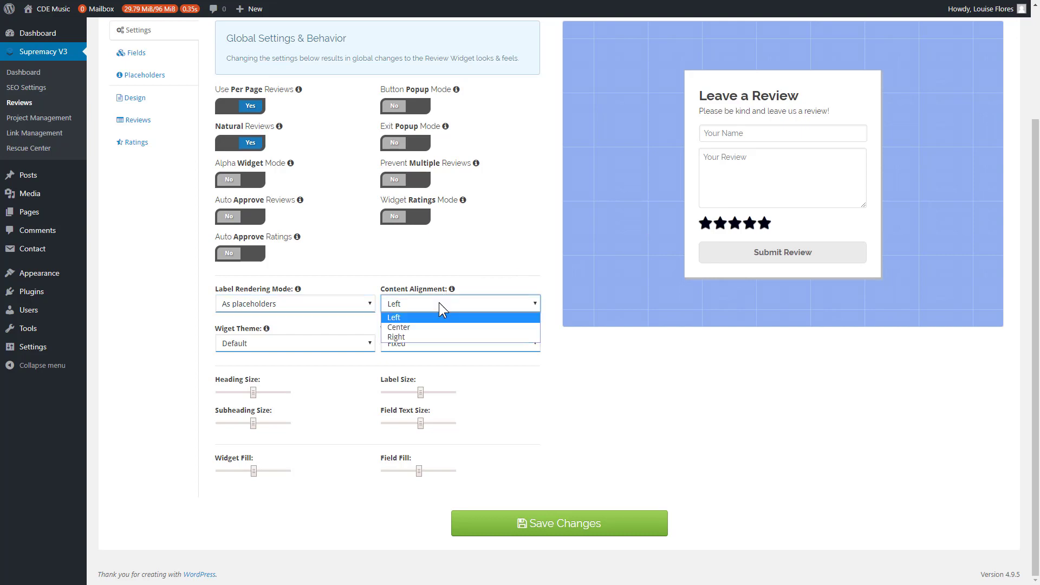
pyautogui.click(408, 328)
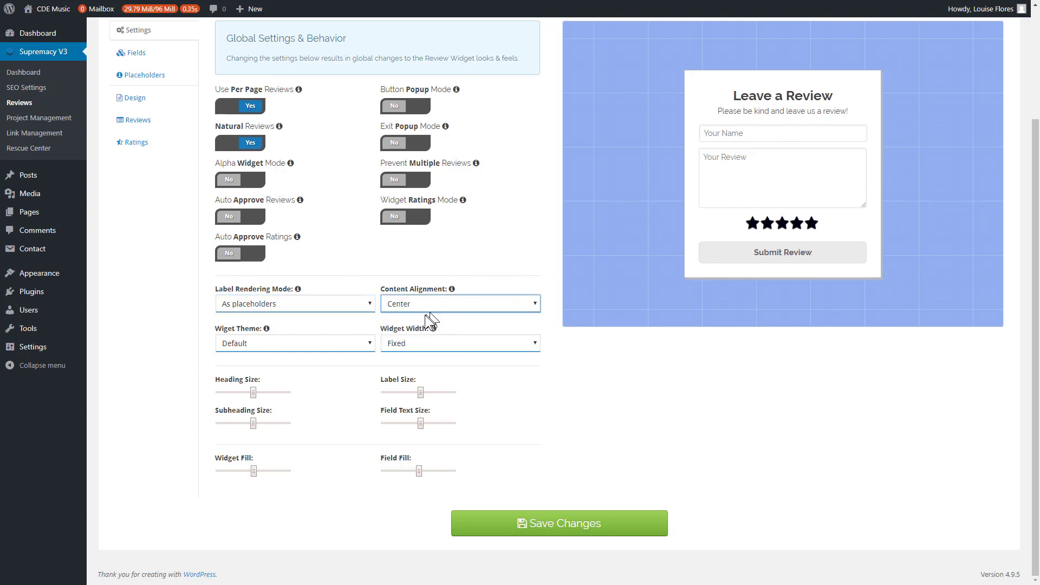
# Preview the Flat and Minimal widget themes and set the theme back to Default
pyautogui.click(282, 343)
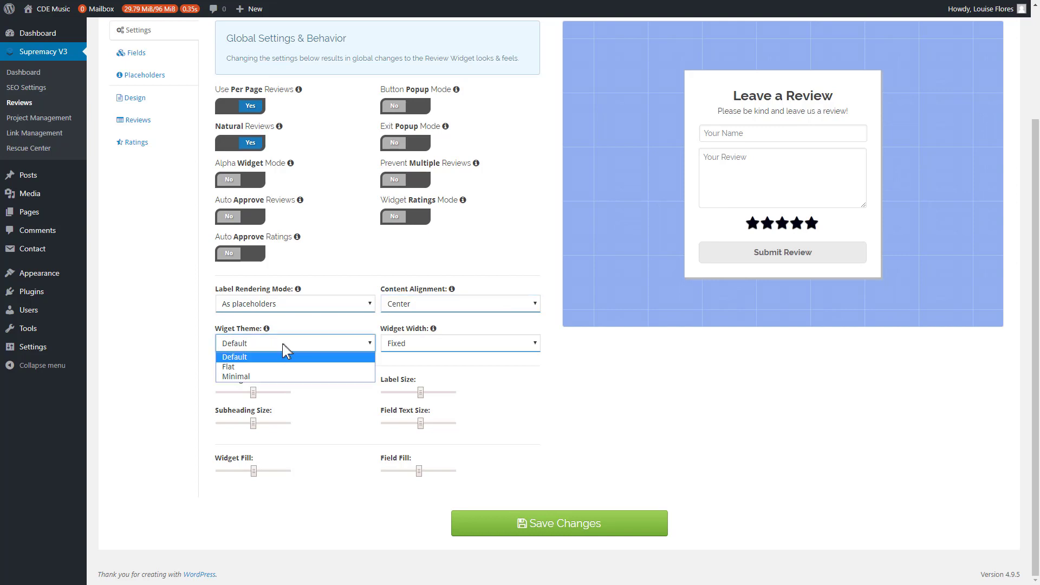
pyautogui.click(245, 368)
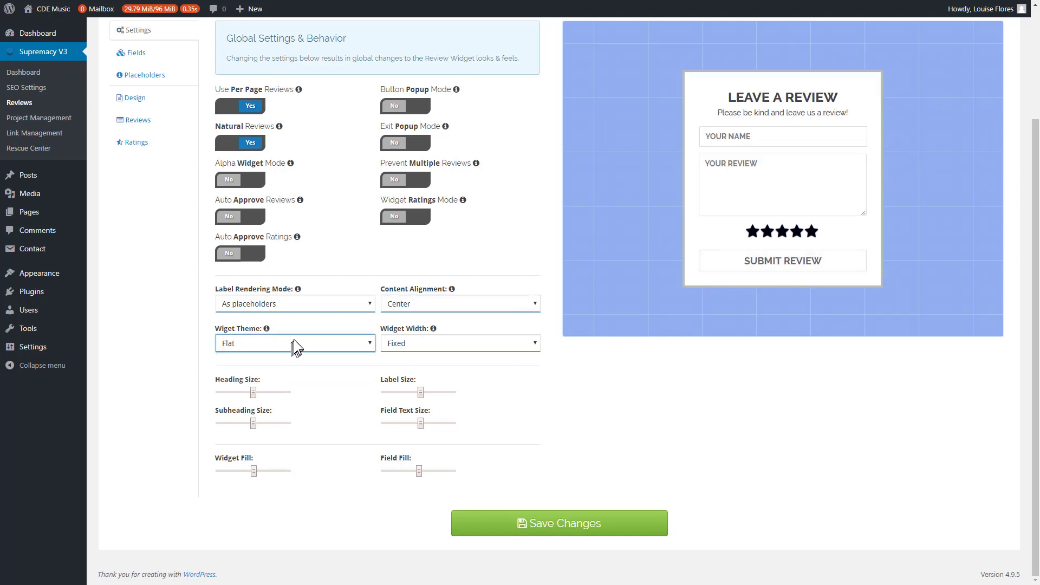
pyautogui.click(293, 342)
pyautogui.click(249, 376)
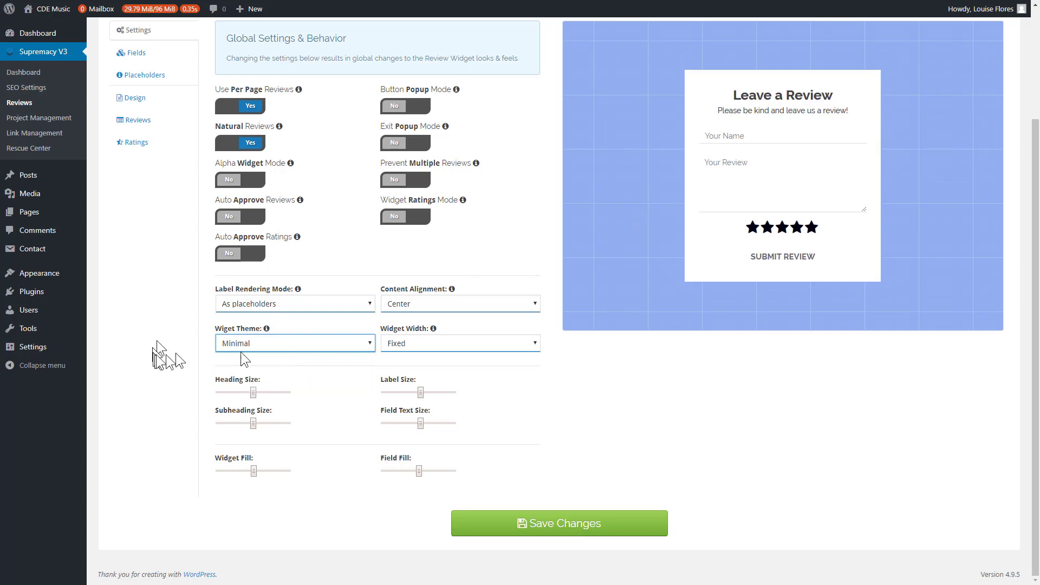
pyautogui.click(284, 348)
pyautogui.click(246, 358)
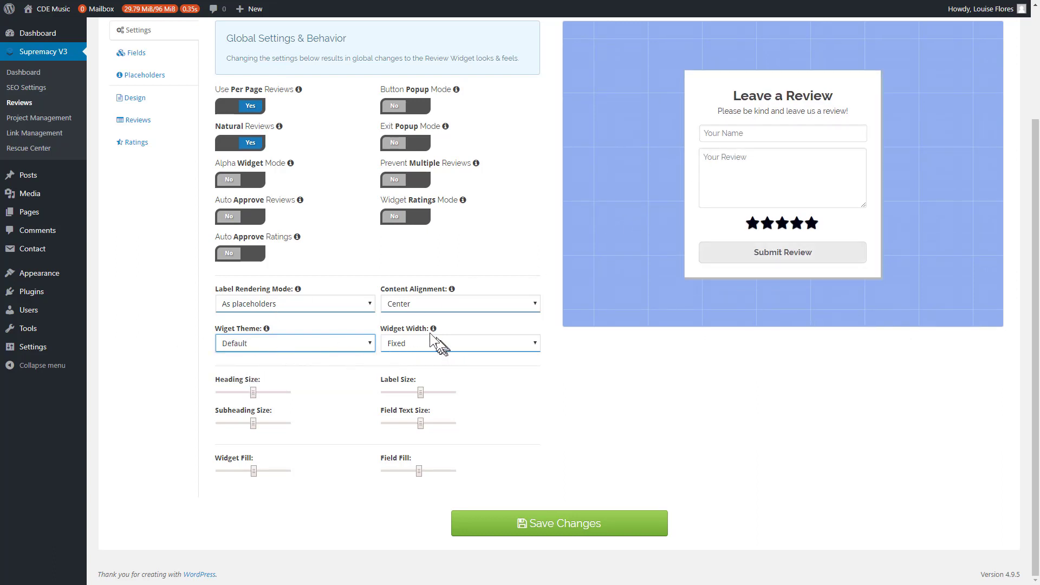
# Set the widget width to Auto and make the review form's heading slightly larger than its original size
pyautogui.click(412, 346)
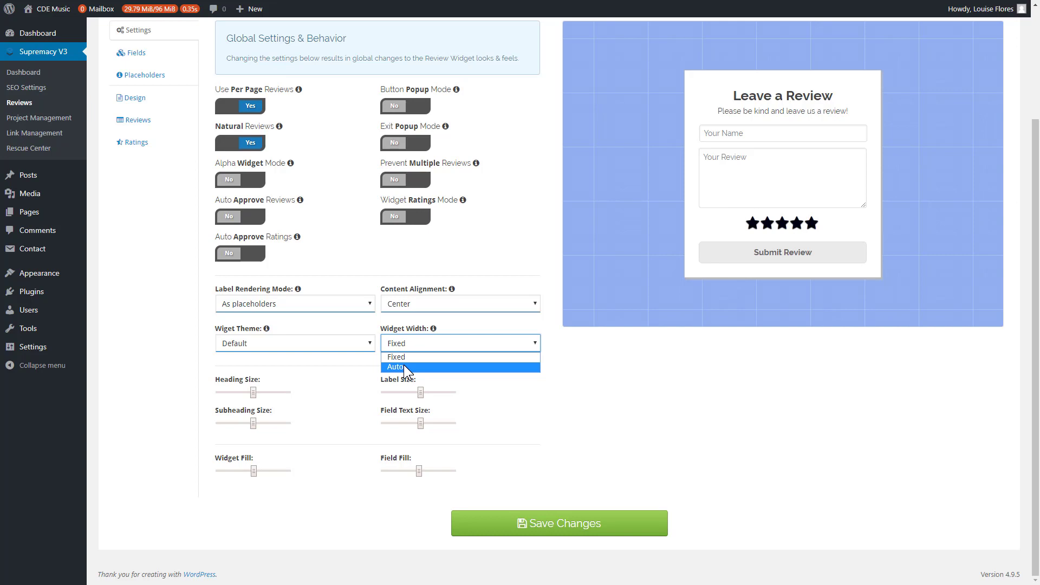
pyautogui.click(395, 366)
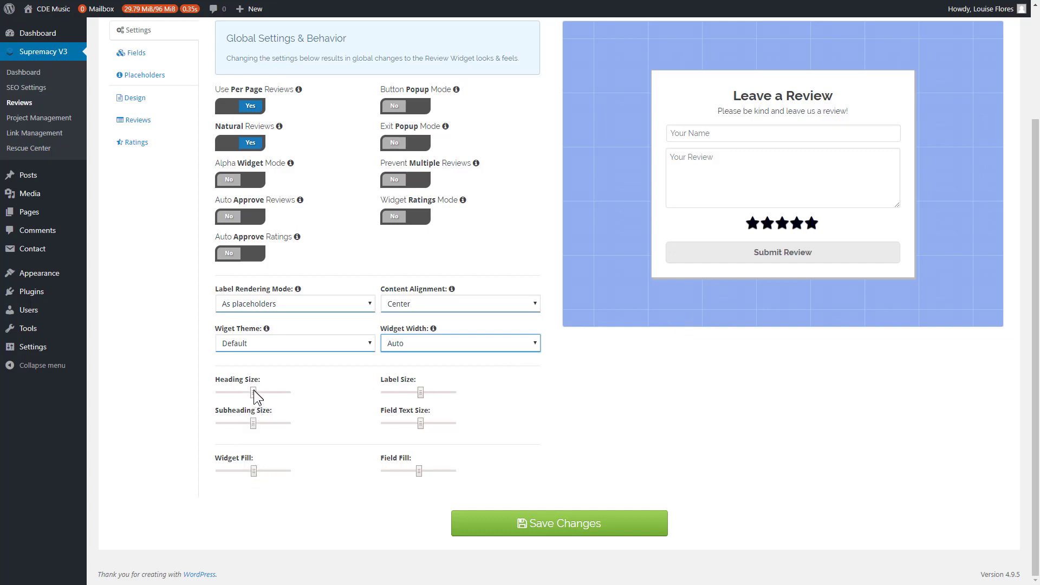
pyautogui.moveTo(253, 393); pyautogui.dragTo(216, 401)
pyautogui.moveTo(762, 95); pyautogui.dragTo(806, 95)
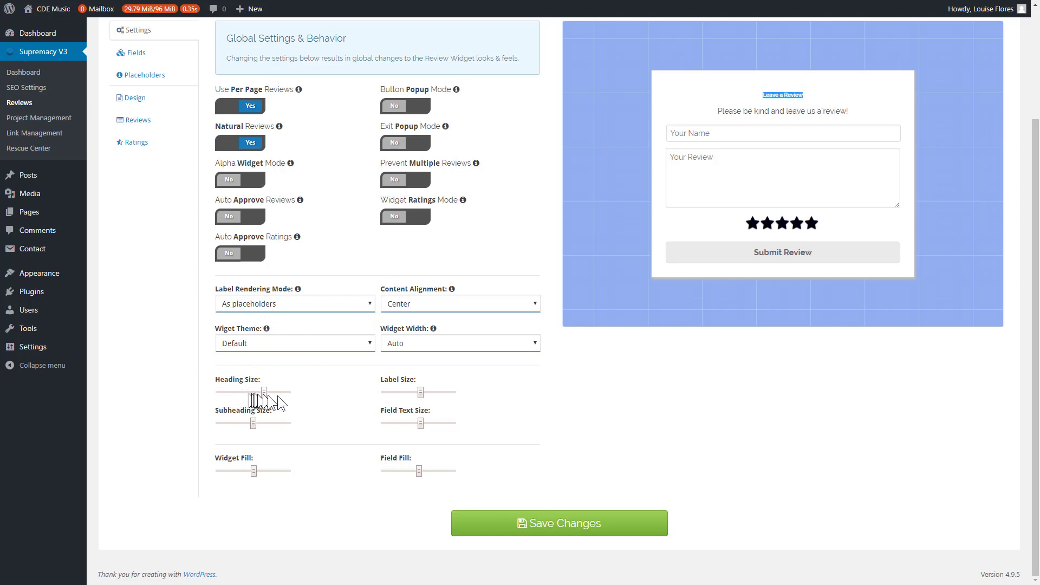
pyautogui.moveTo(278, 395); pyautogui.dragTo(266, 396)
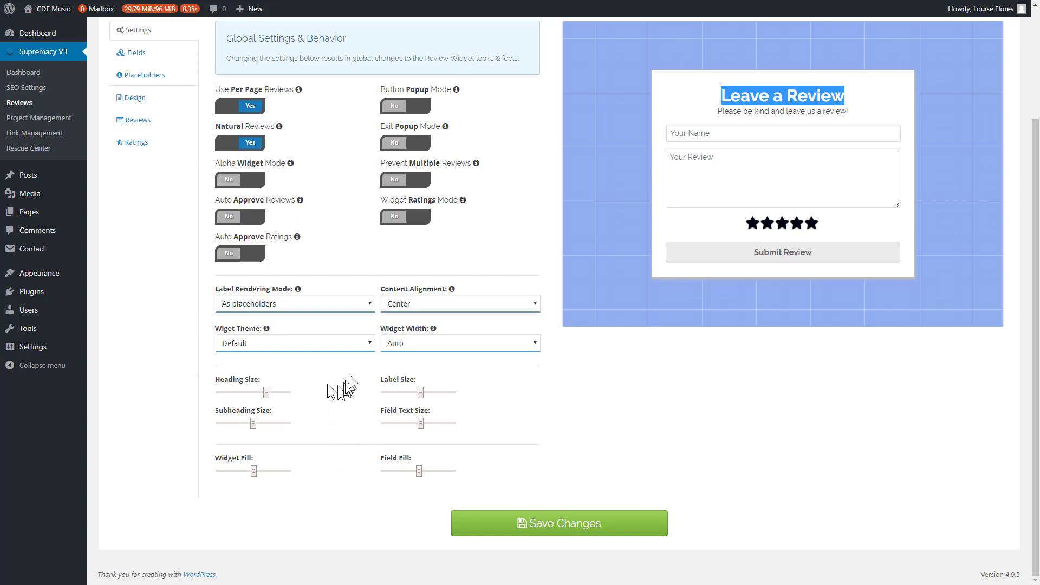
# Save the changes made to the review widget's global settings
pyautogui.scroll(2, 330, 394)
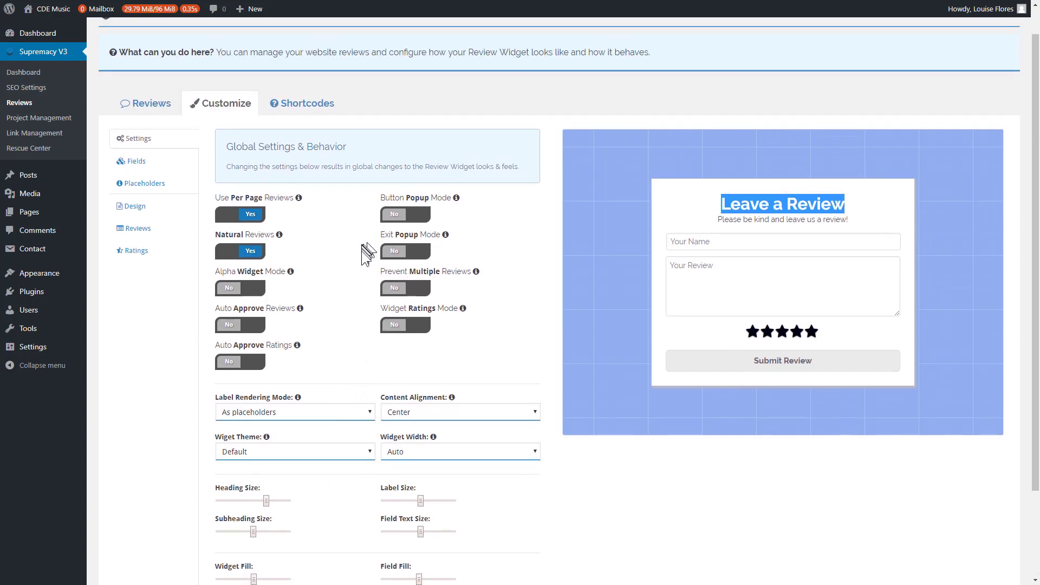
pyautogui.scroll(-2, 362, 251)
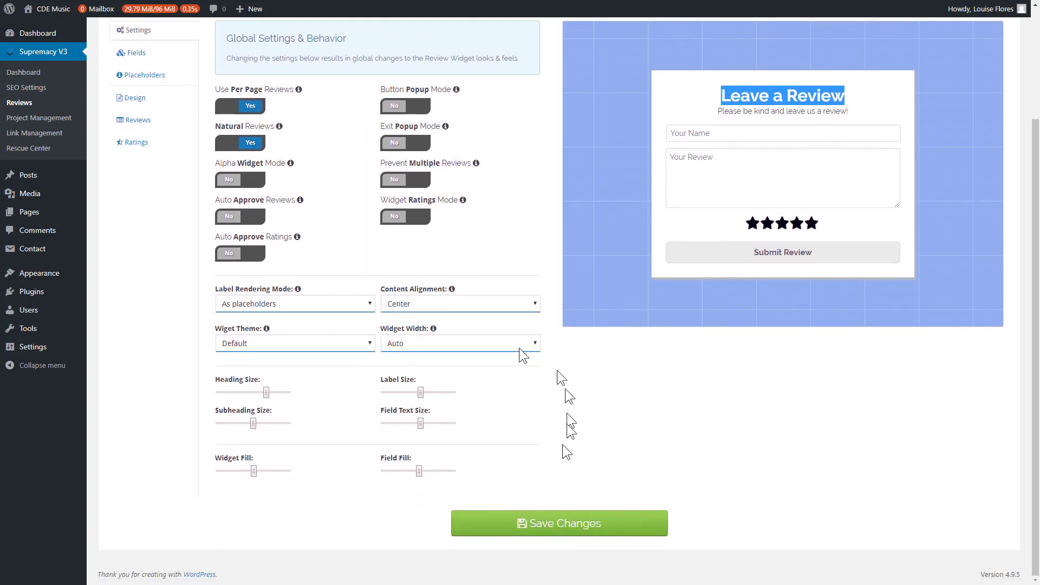
pyautogui.click(541, 523)
pyautogui.scroll(2, 448, 425)
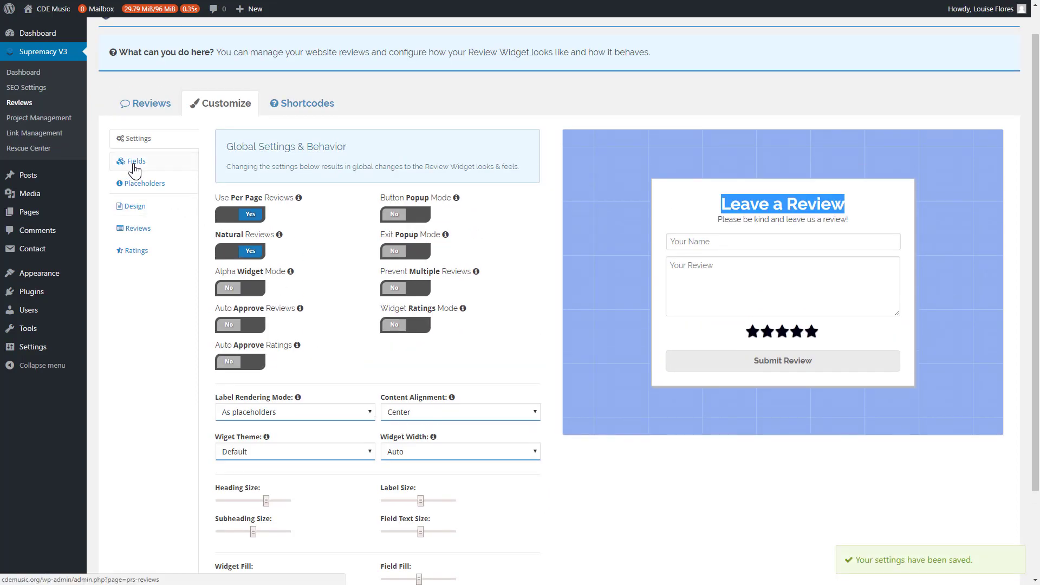
# In the Fields section, add the E-Mail Address, Website, Title, Telephone, Location, Age and reCaptcha fields to the review widget
pyautogui.click(134, 168)
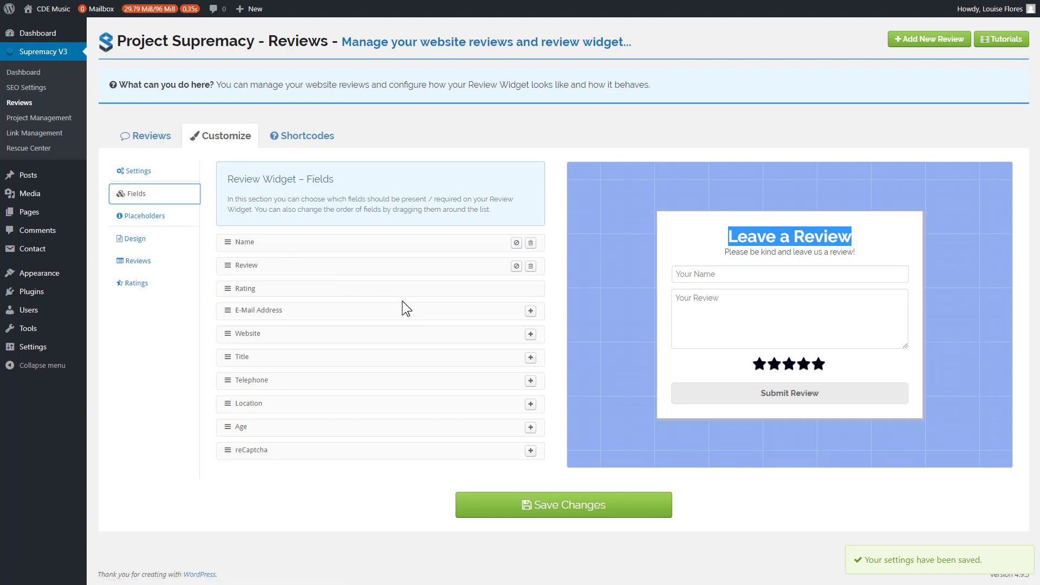
pyautogui.click(683, 274)
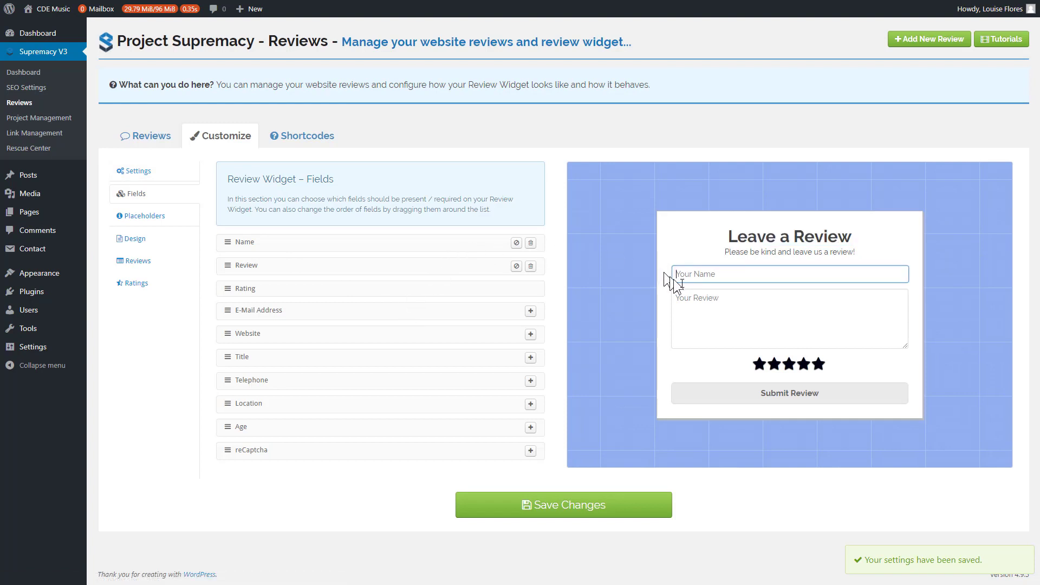
pyautogui.click(734, 298)
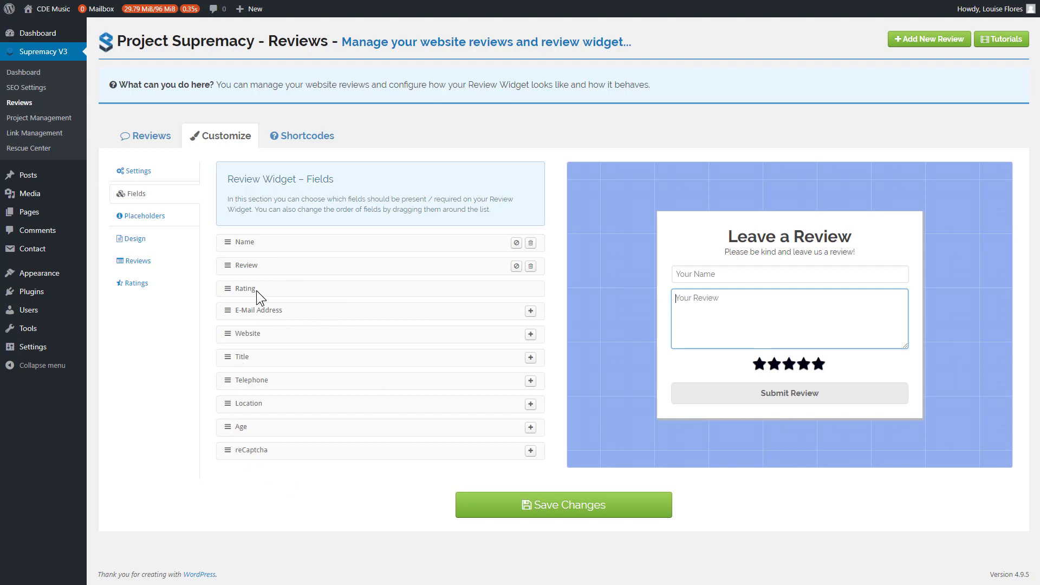
pyautogui.click(531, 312)
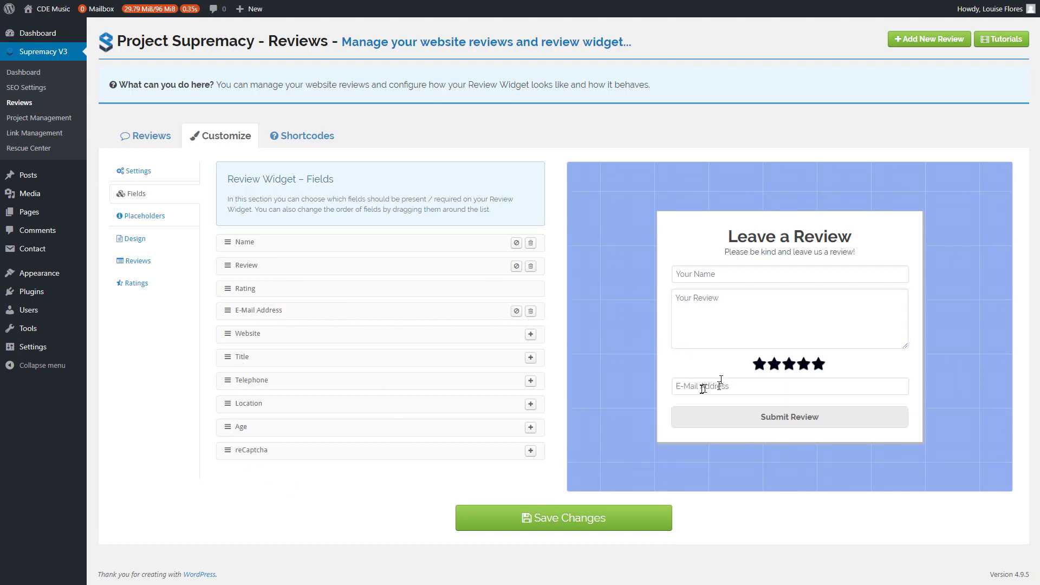
pyautogui.click(531, 335)
pyautogui.click(531, 357)
pyautogui.click(526, 380)
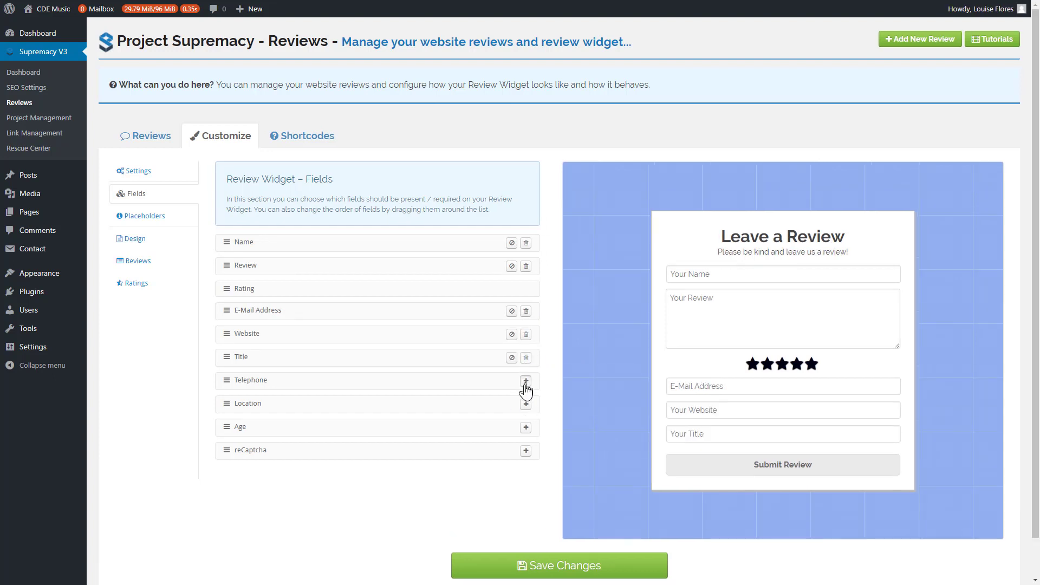
pyautogui.click(526, 404)
pyautogui.click(526, 428)
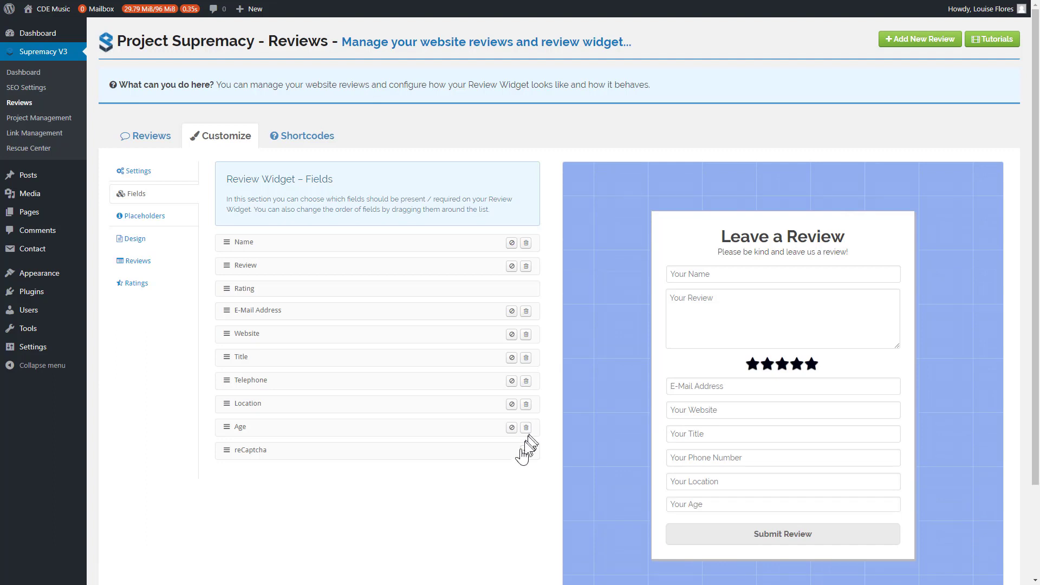
pyautogui.click(526, 450)
# Reorder the widget fields as Name, Title, E-Mail Address, Telephone, Website, Age, Location, Review, reCaptcha, Rating
pyautogui.scroll(-2, 763, 435)
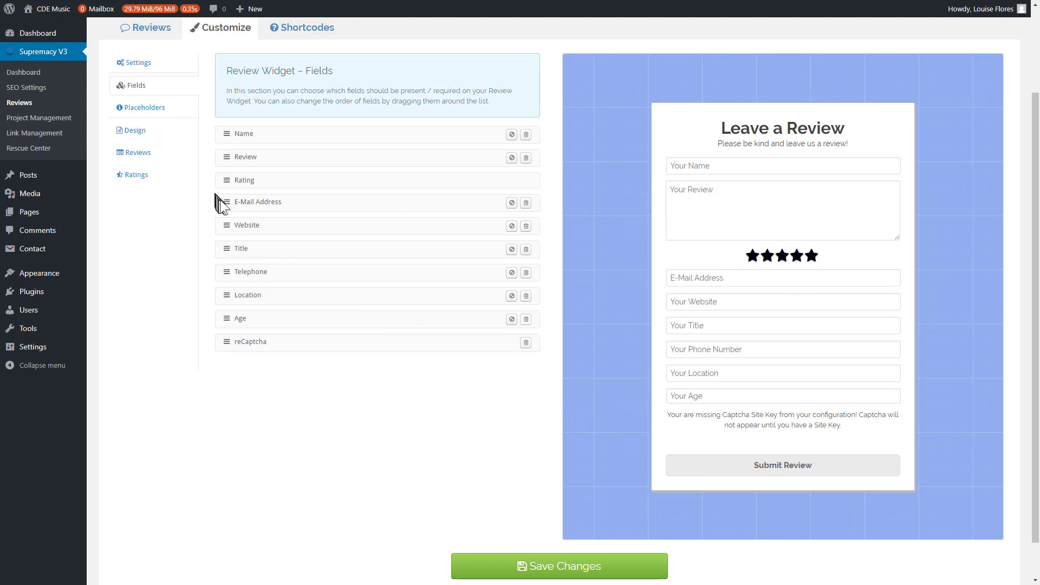
pyautogui.moveTo(226, 180); pyautogui.dragTo(229, 355)
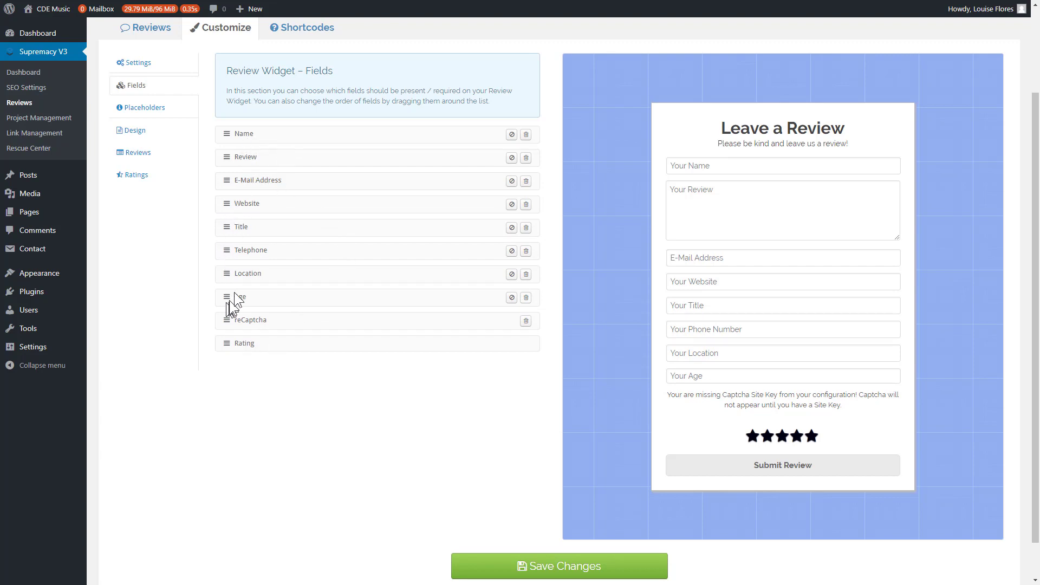
pyautogui.moveTo(228, 176); pyautogui.dragTo(228, 149)
pyautogui.moveTo(232, 296); pyautogui.dragTo(232, 238)
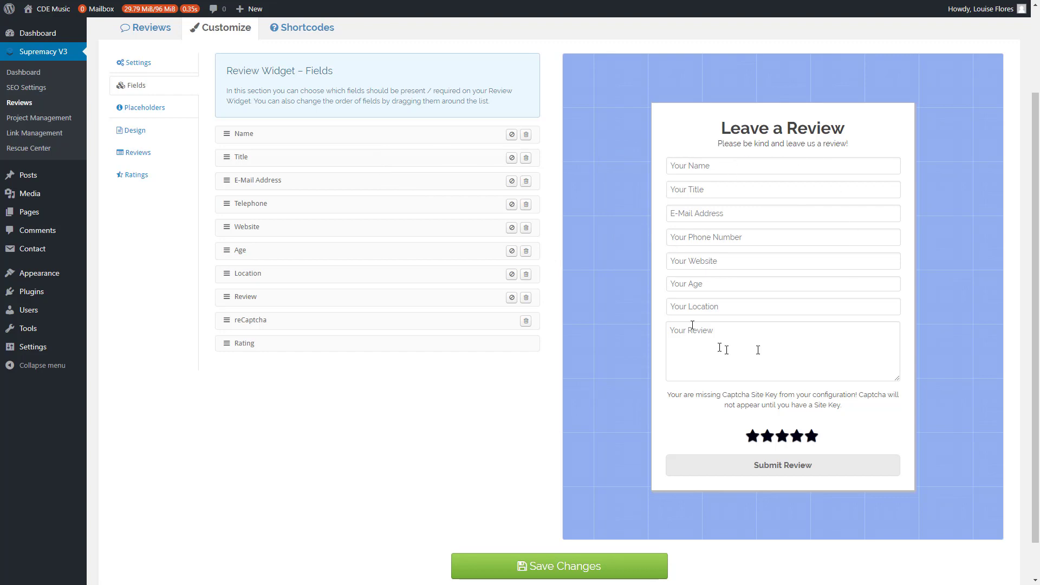
# Mark the Name and Review fields as required and check the fields in the widget preview
pyautogui.click(729, 166)
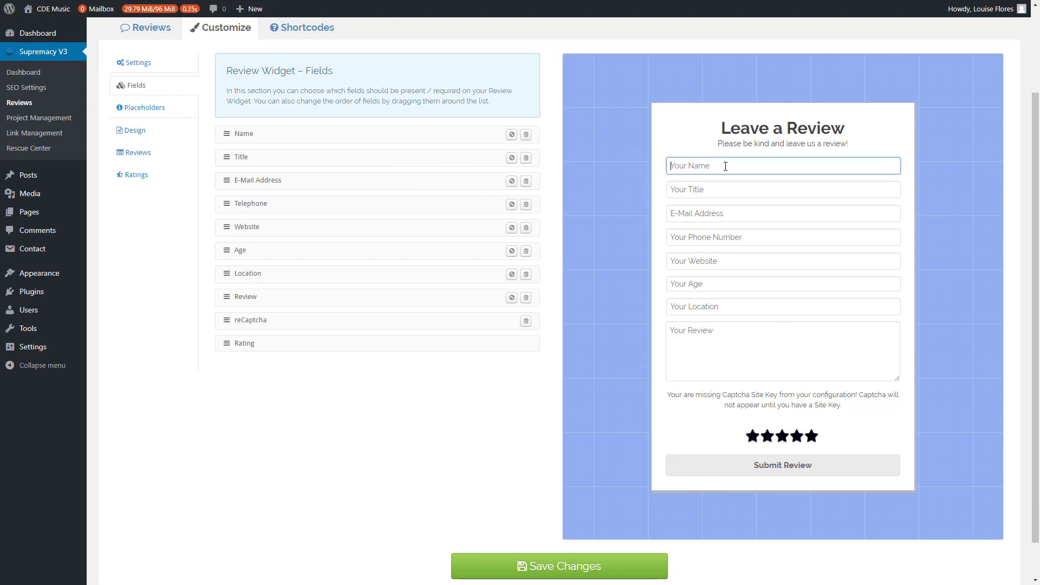
pyautogui.click(512, 137)
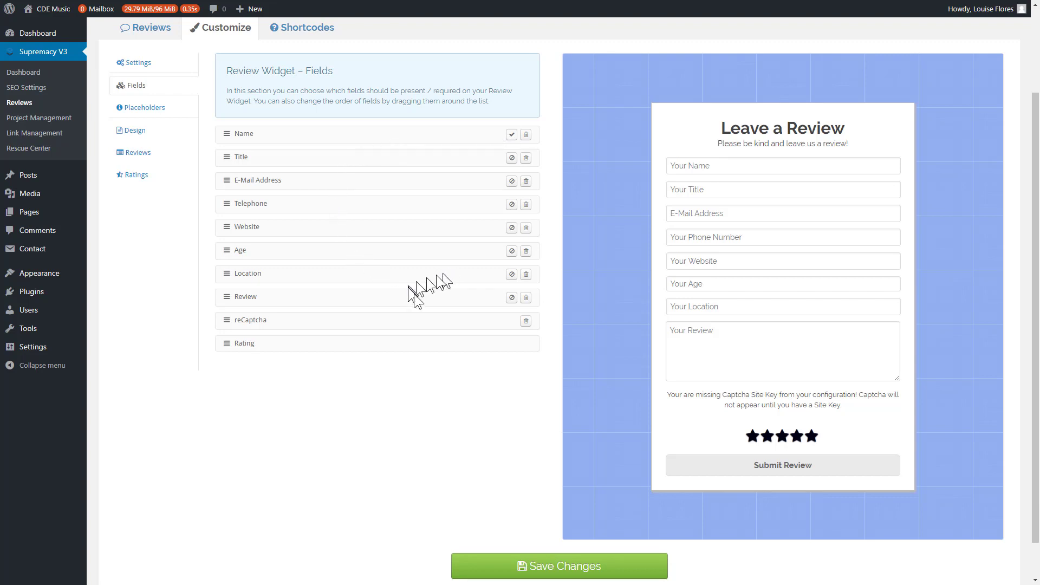
pyautogui.click(512, 298)
pyautogui.click(705, 189)
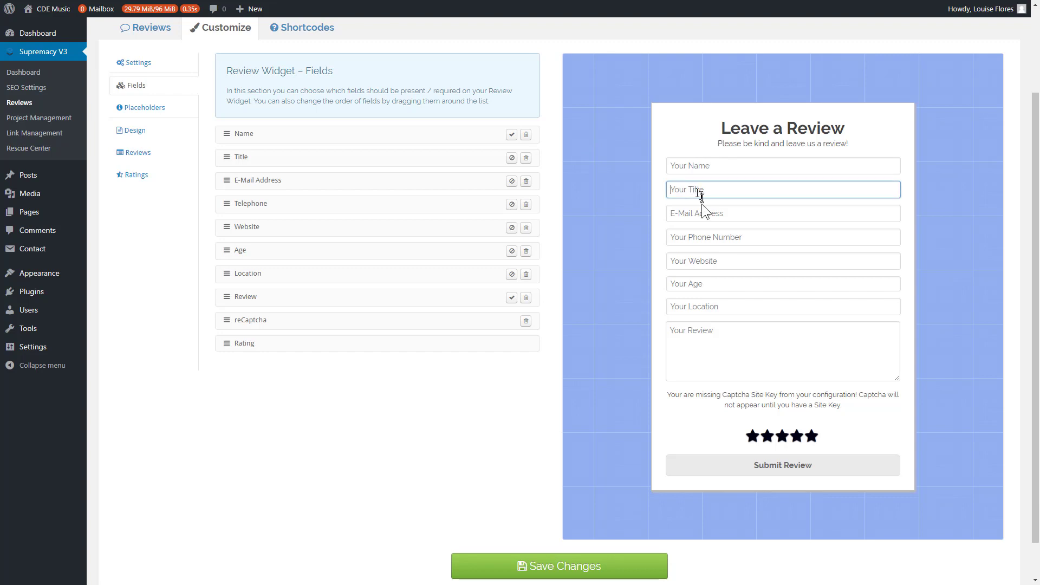
pyautogui.press('Tab')
pyautogui.click(725, 164)
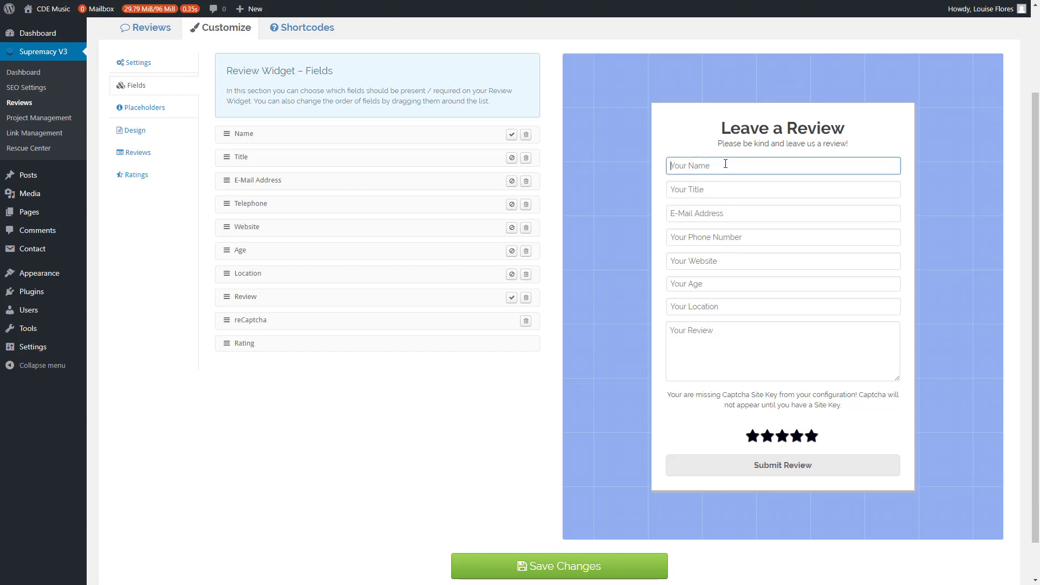
# Remove the Title, E-Mail Address, Telephone, Website and Age fields from the review widget
pyautogui.click(733, 341)
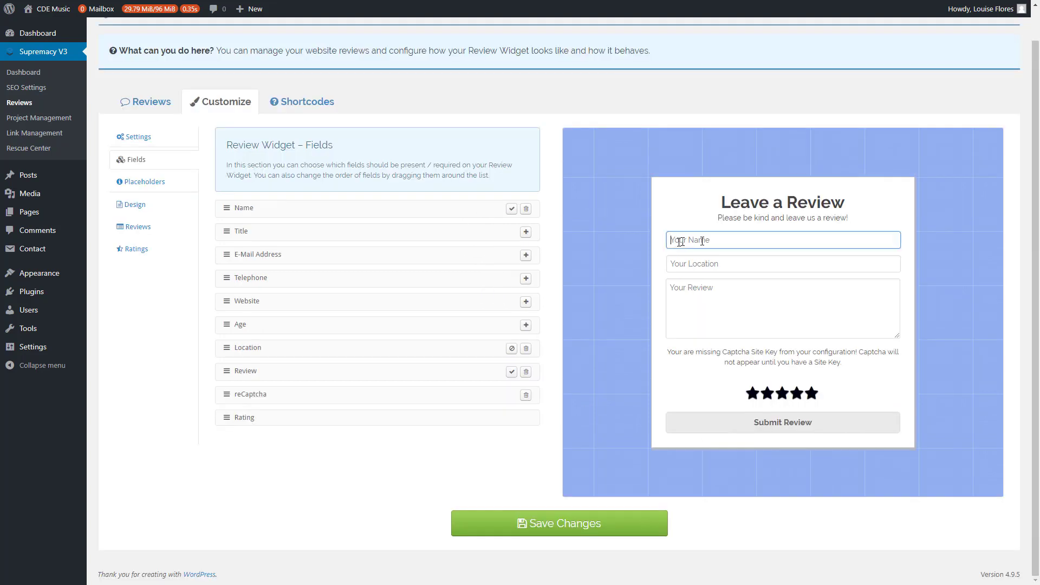
pyautogui.click(720, 269)
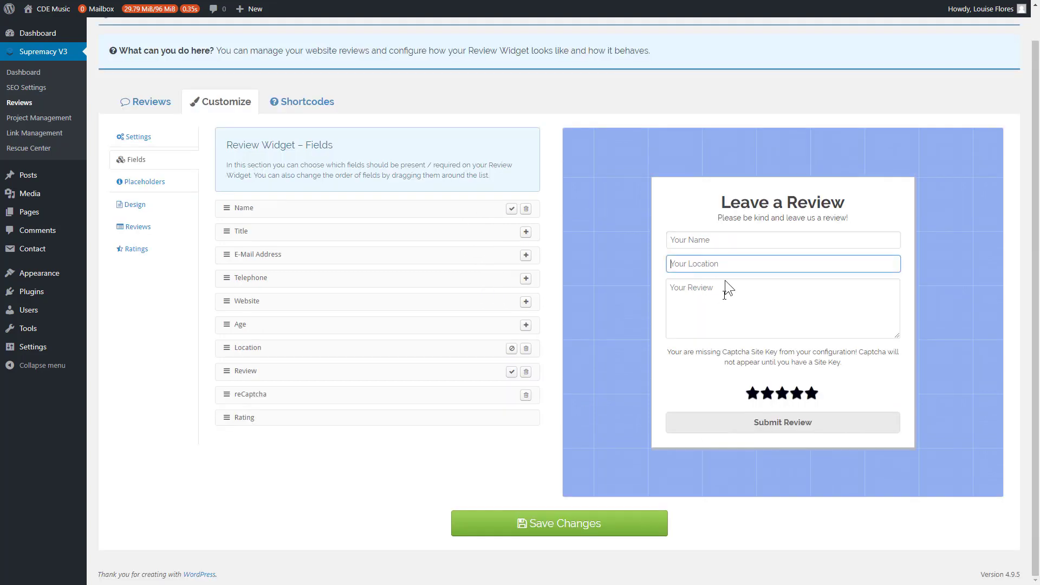
pyautogui.click(740, 300)
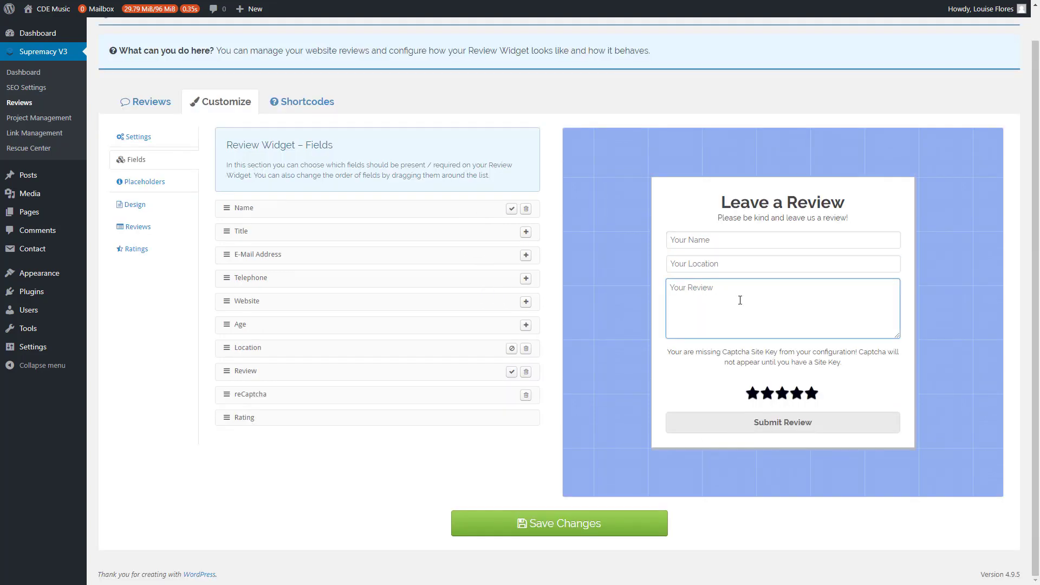
# Mark the Location field as required and save the field configuration
pyautogui.click(511, 349)
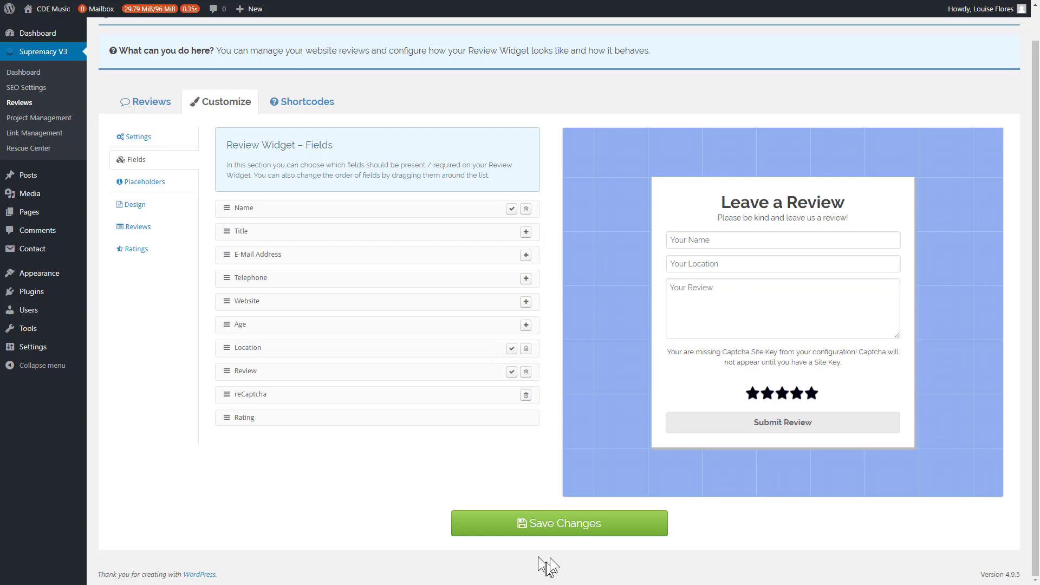
pyautogui.click(547, 522)
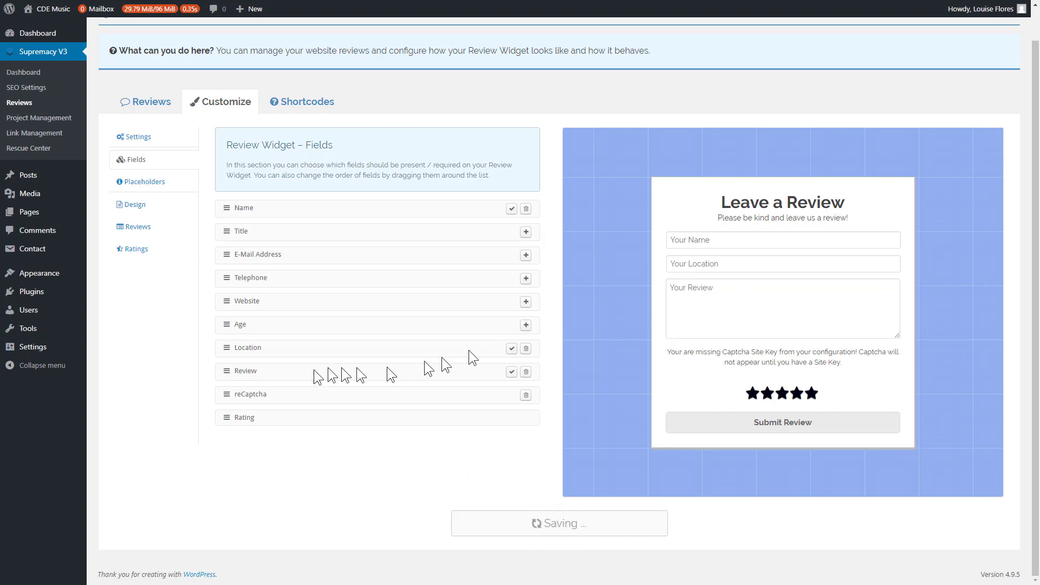
# Look over the placeholder settings, preview the Next to text boxes label mode, and set it back to As placeholders
pyautogui.click(144, 184)
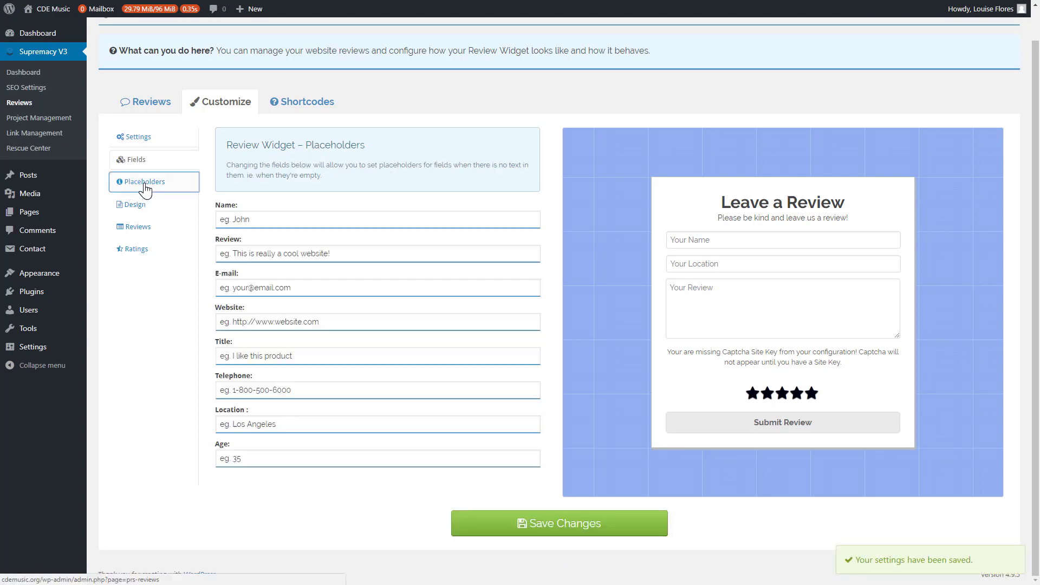
pyautogui.click(733, 242)
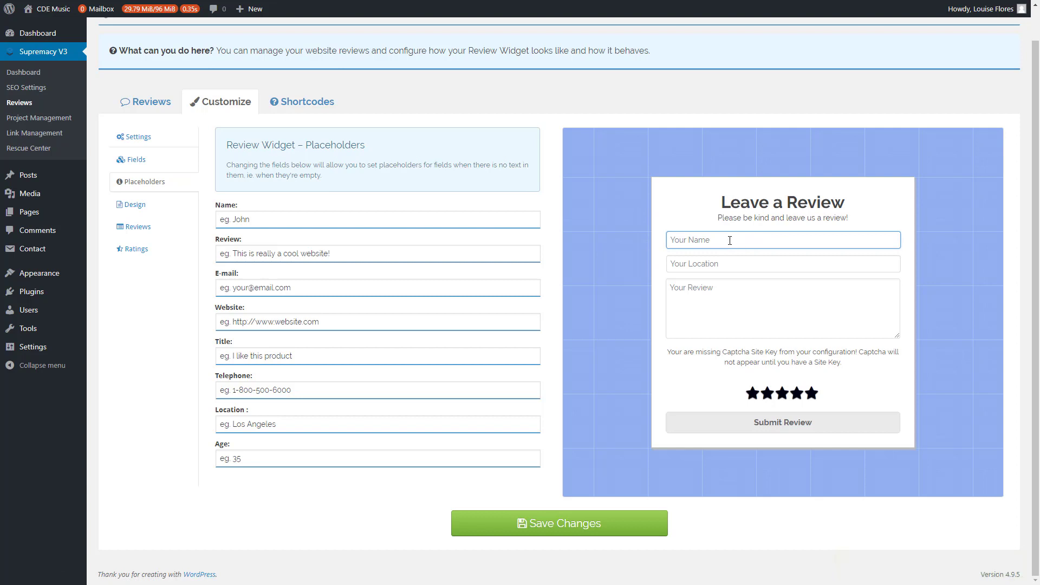
pyautogui.click(138, 137)
pyautogui.click(270, 341)
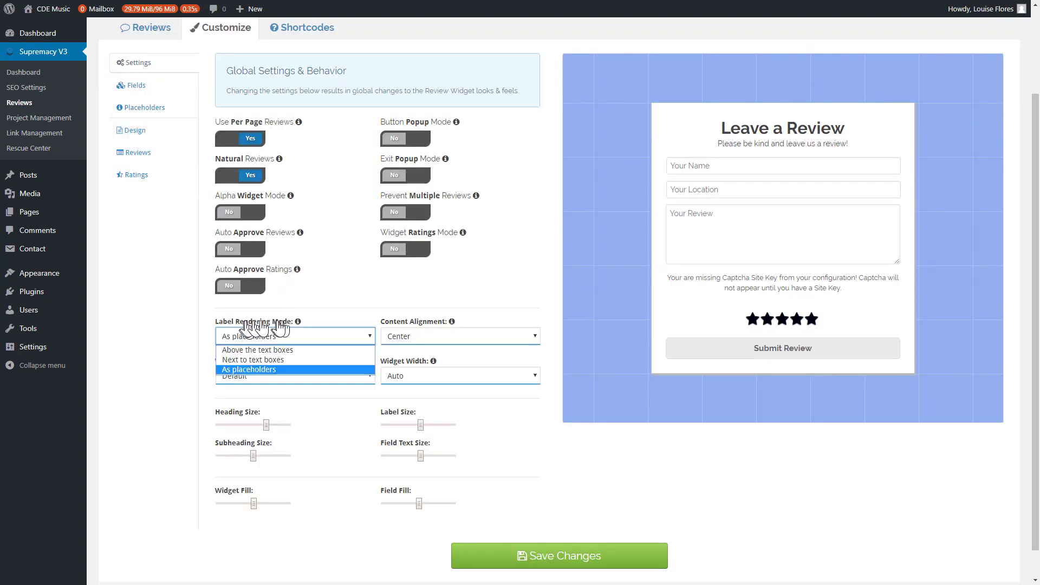
pyautogui.click(258, 369)
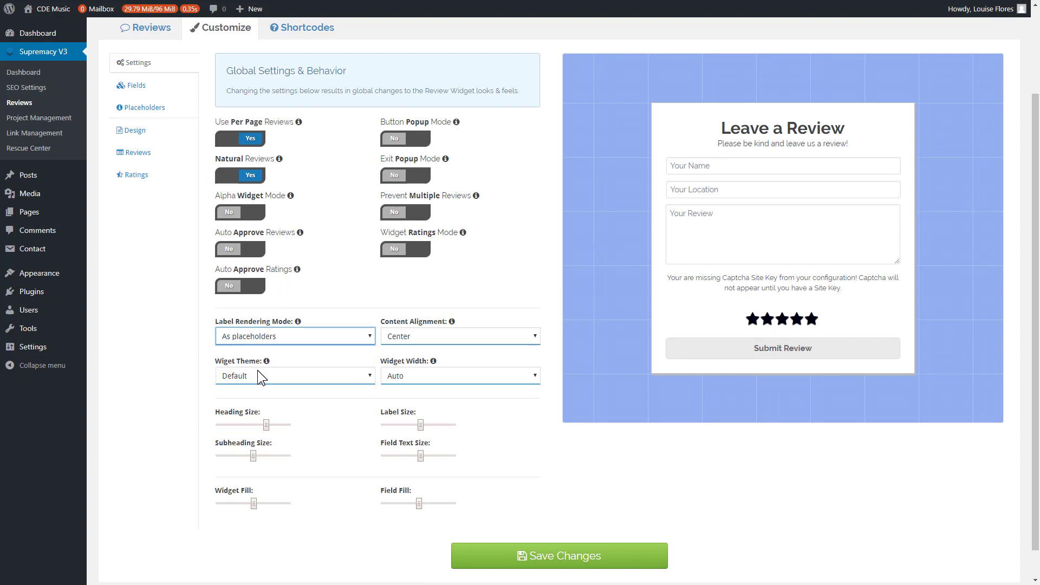
pyautogui.click(301, 333)
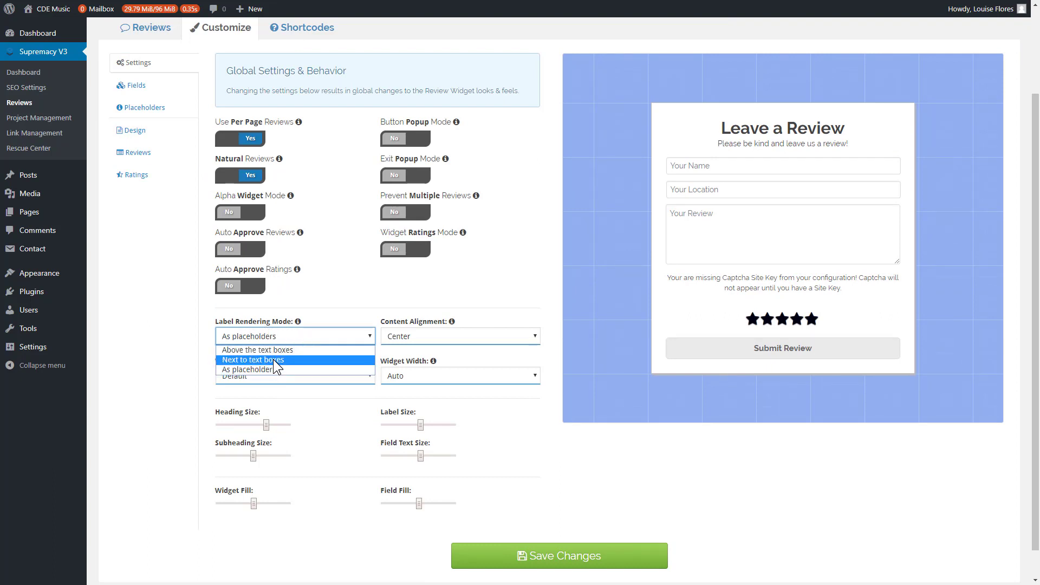
pyautogui.click(273, 359)
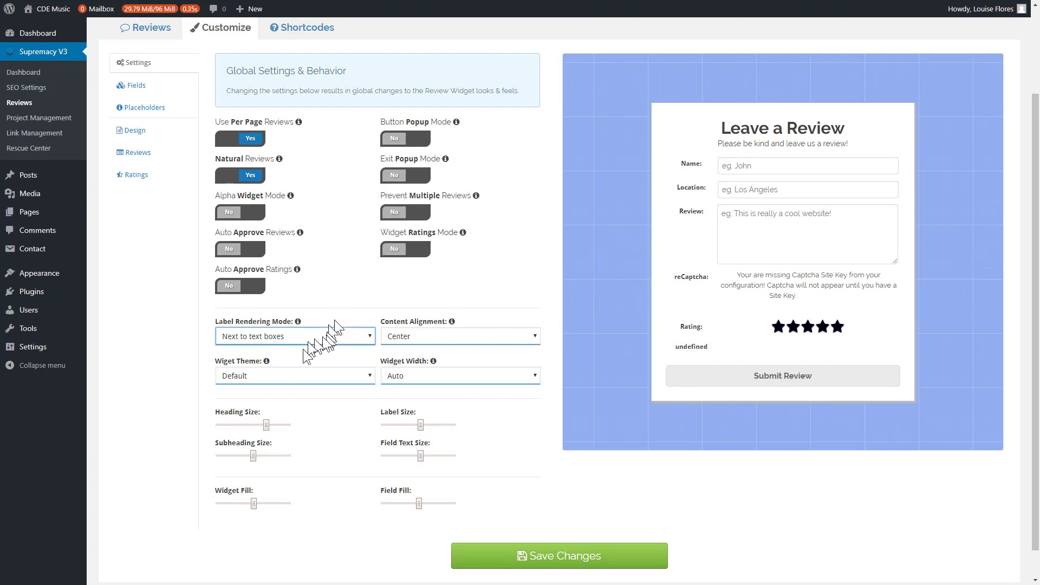
pyautogui.click(290, 335)
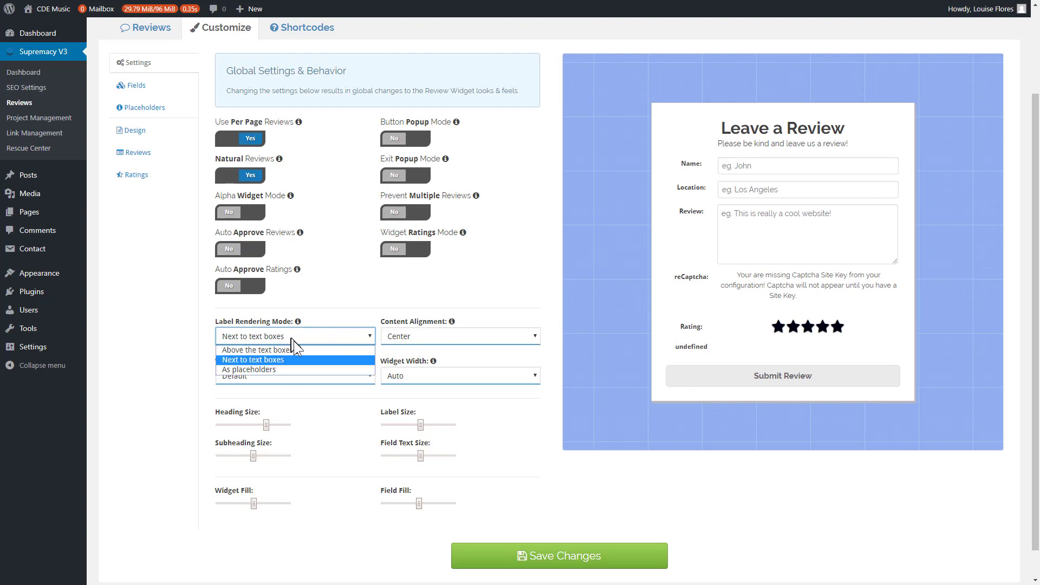
pyautogui.click(262, 368)
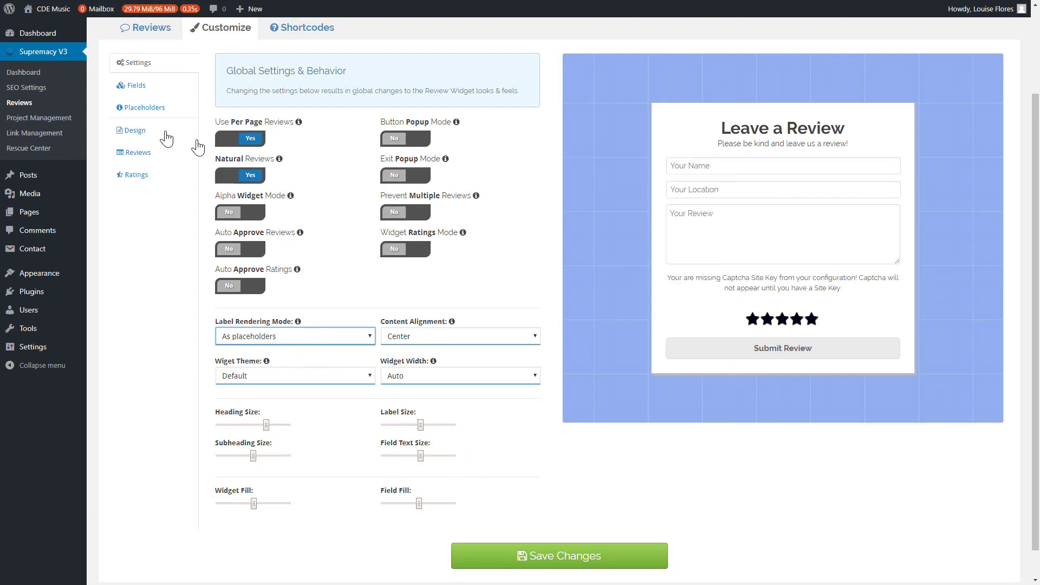
# In the Placeholders section, set the Name field's placeholder to "Your Full Name"
pyautogui.click(157, 114)
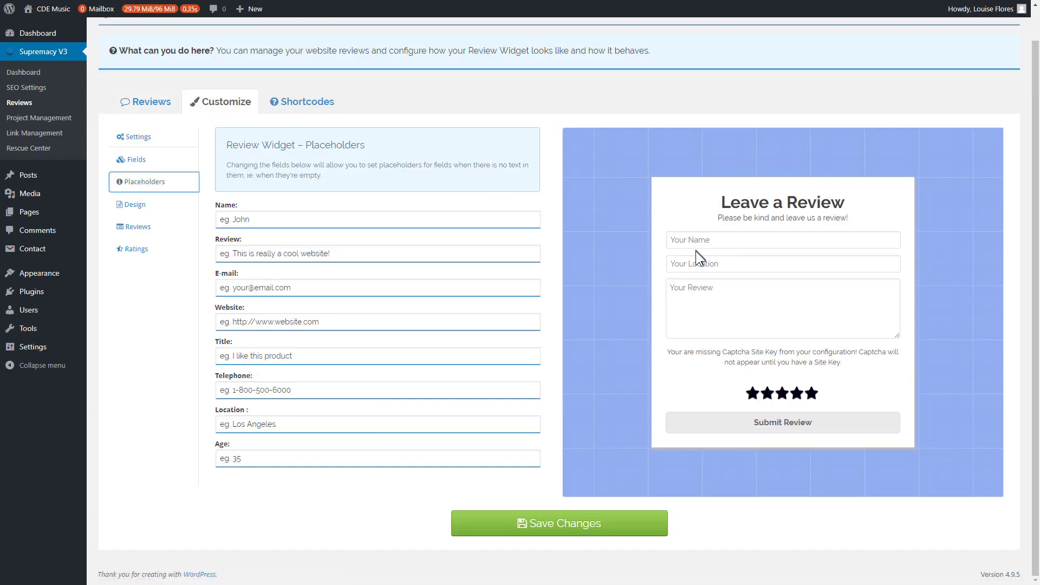
pyautogui.click(727, 239)
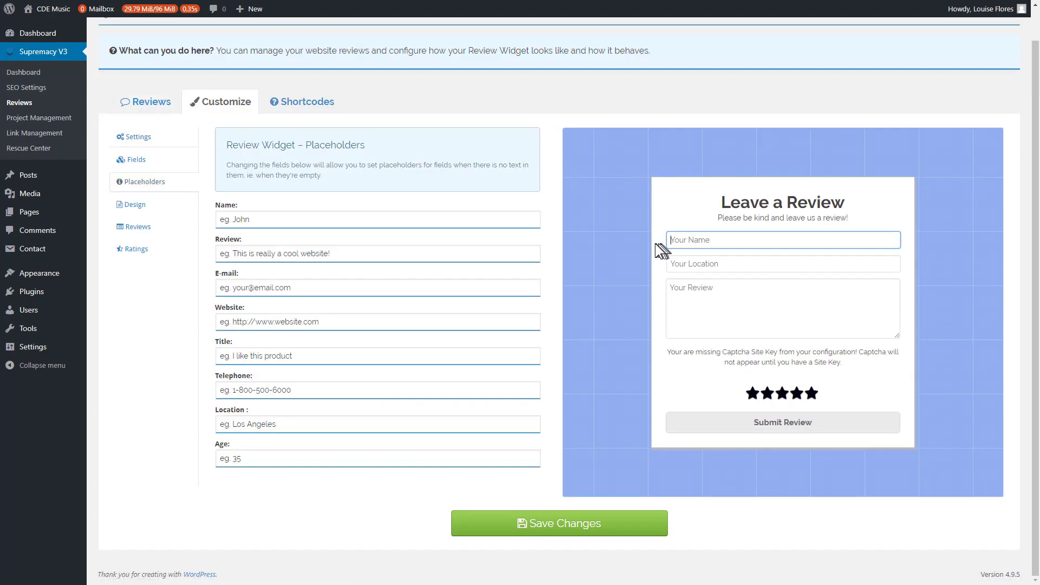
pyautogui.click(252, 218)
pyautogui.click(697, 240)
pyautogui.click(272, 223)
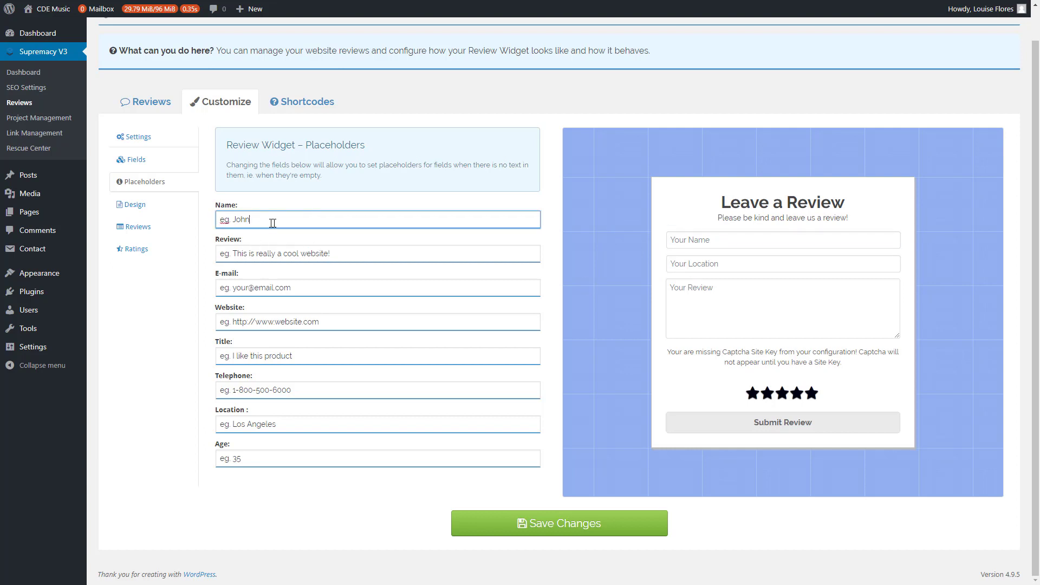
pyautogui.tripleClick(272, 223)
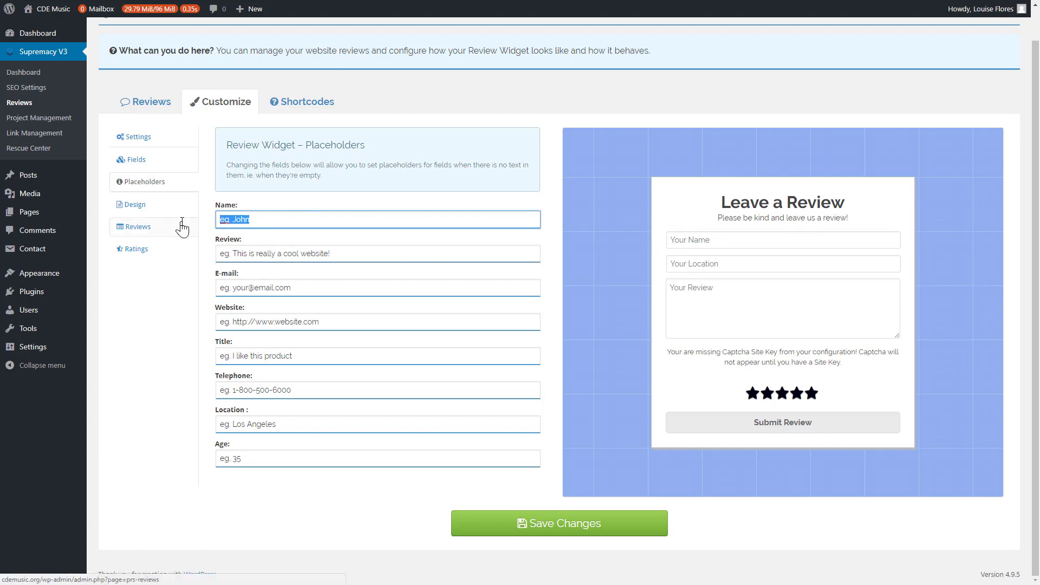
pyautogui.write('Your Full Name')
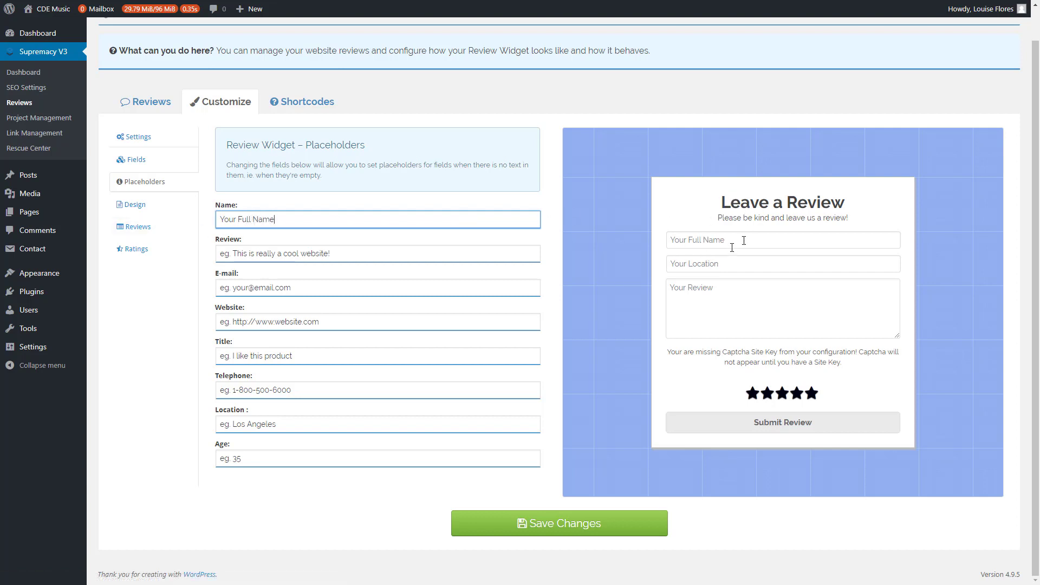
# Set the Review field's placeholder to "Please leave your review here."
pyautogui.click(255, 252)
pyautogui.moveTo(332, 253); pyautogui.dragTo(200, 246)
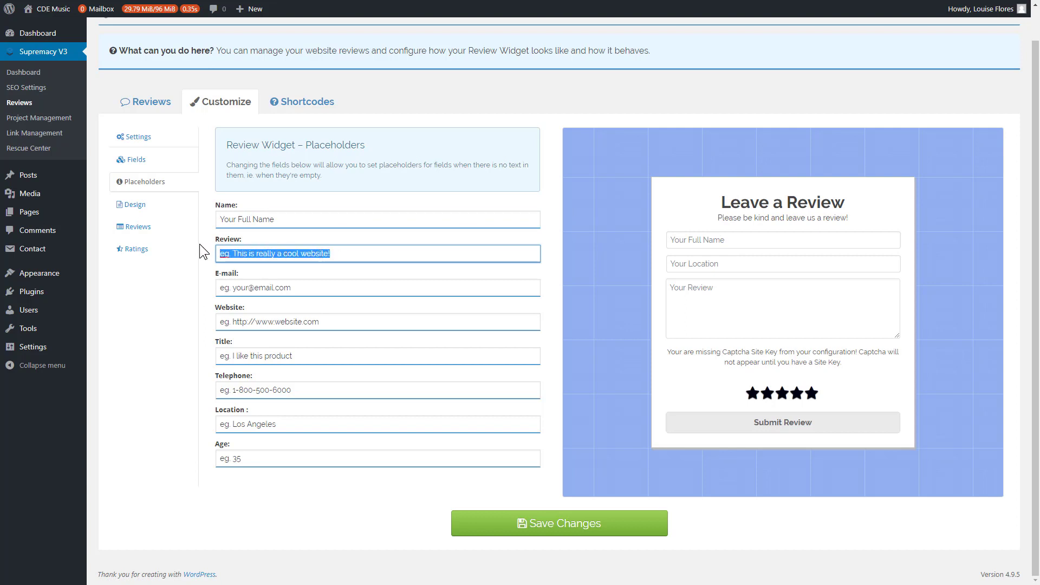
pyautogui.write('Please leave your')
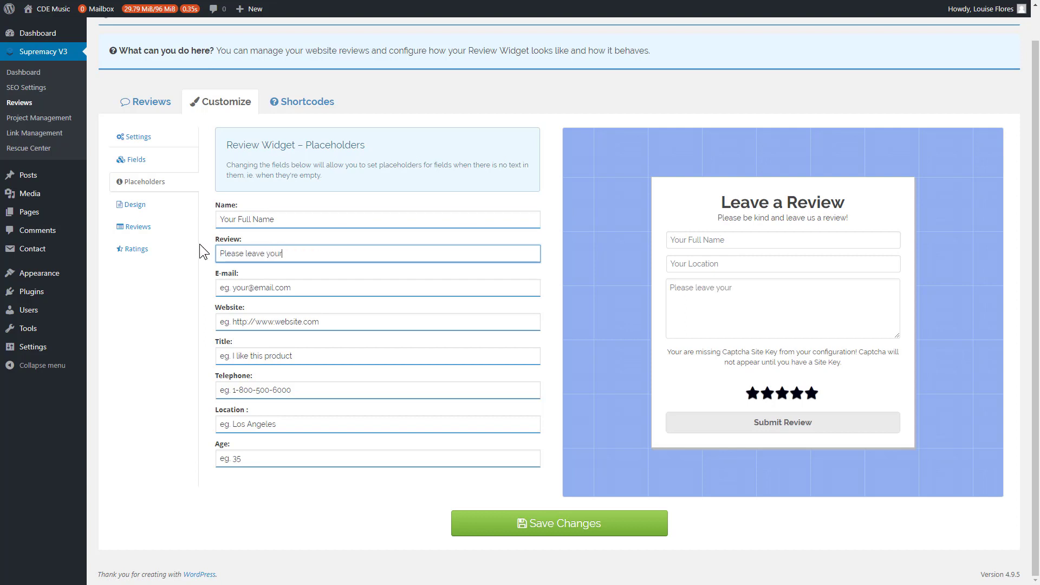
pyautogui.write(' review here./')
pyautogui.press('BackSpace')
# Set the Location field's placeholder to "What city or town do you live in." and save the placeholder settings
pyautogui.click(260, 424)
pyautogui.write('What')
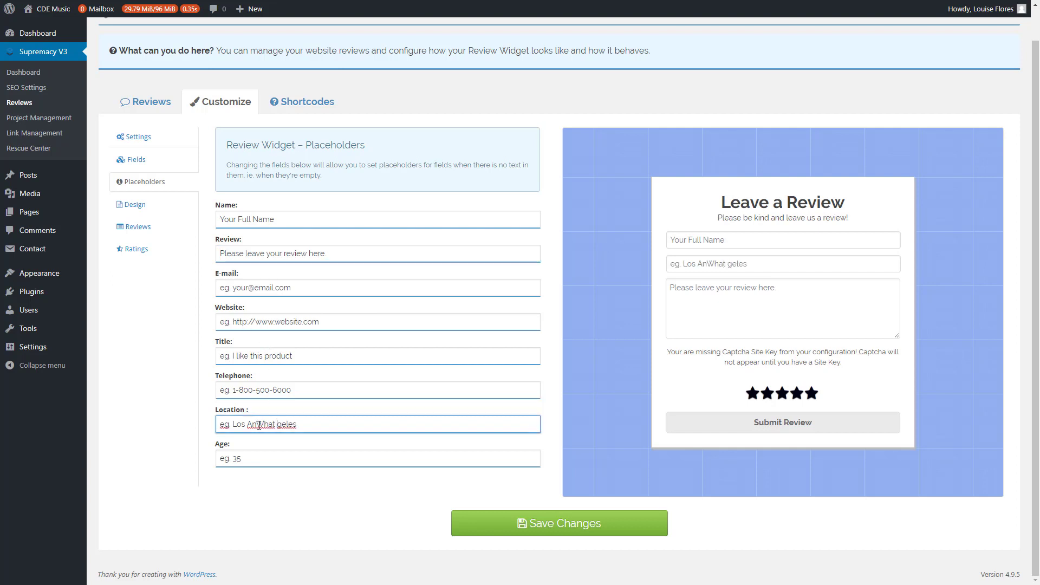
pyautogui.hotkey('ctrl', 'a')
pyautogui.write('What ')
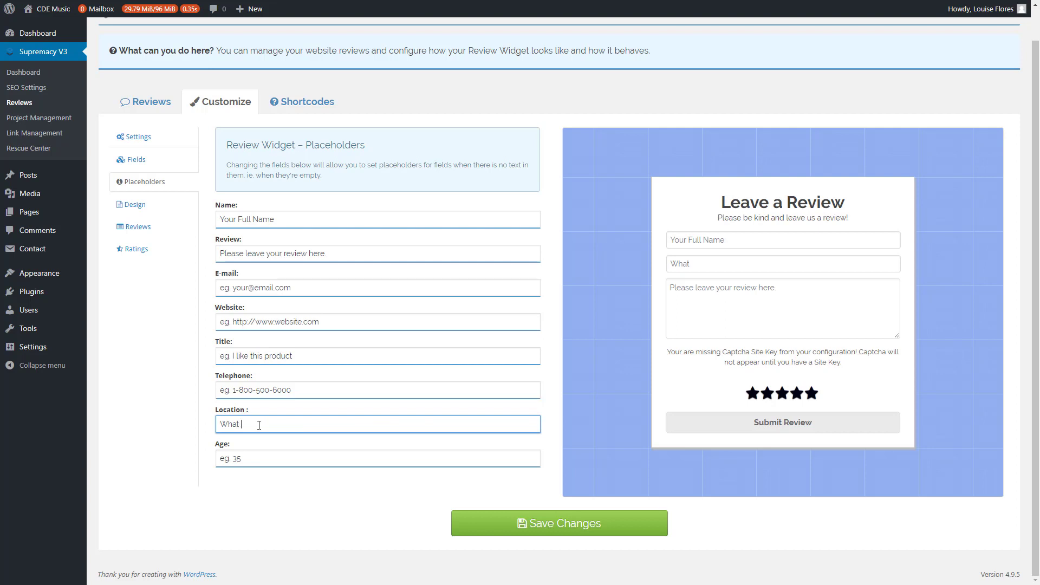
pyautogui.write('city or town do you live in.')
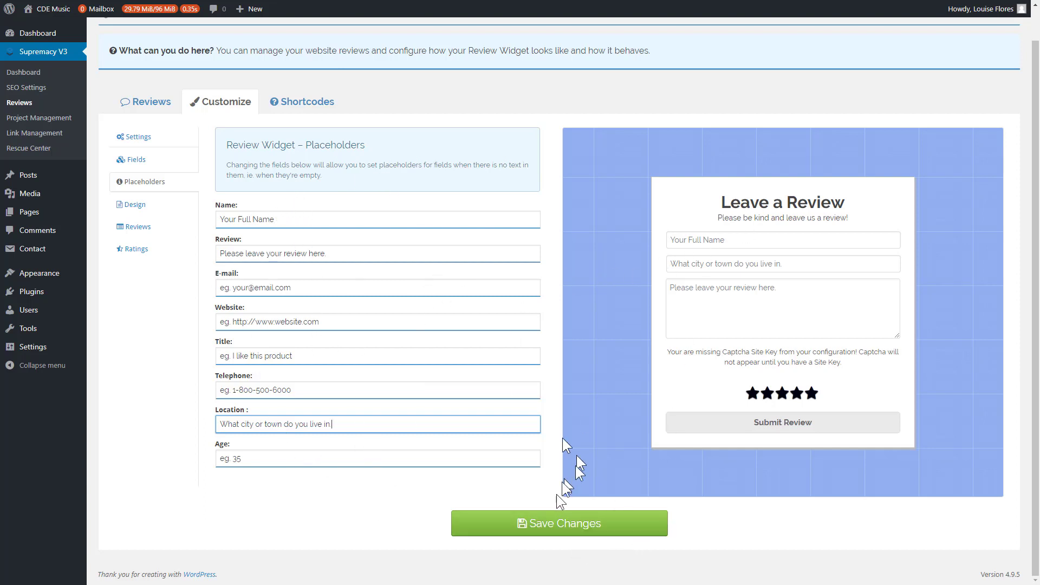
pyautogui.click(553, 523)
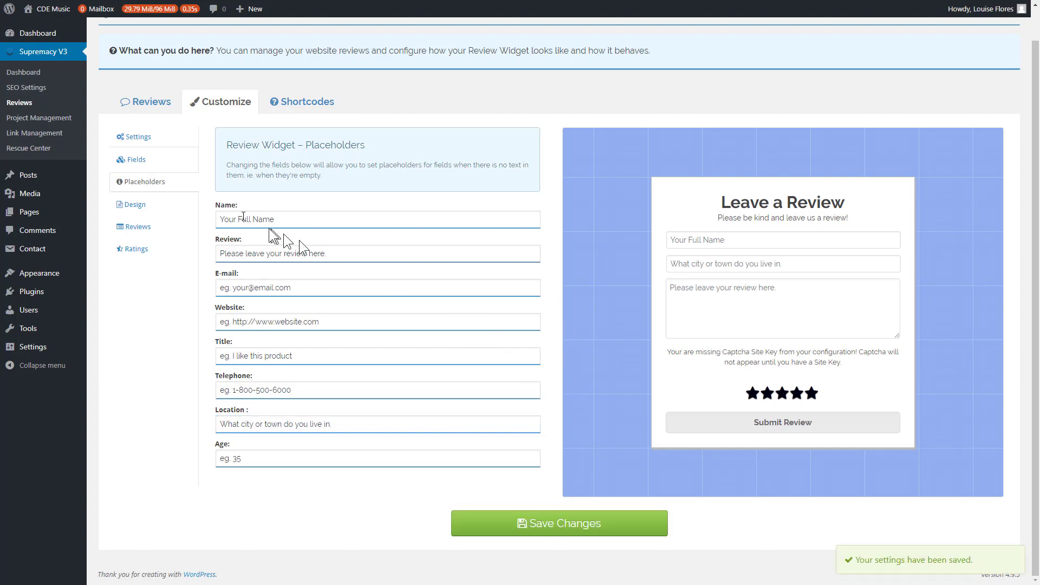
# In the Design section, set the review widget's heading to "Please Leave Us A Review"
pyautogui.click(135, 204)
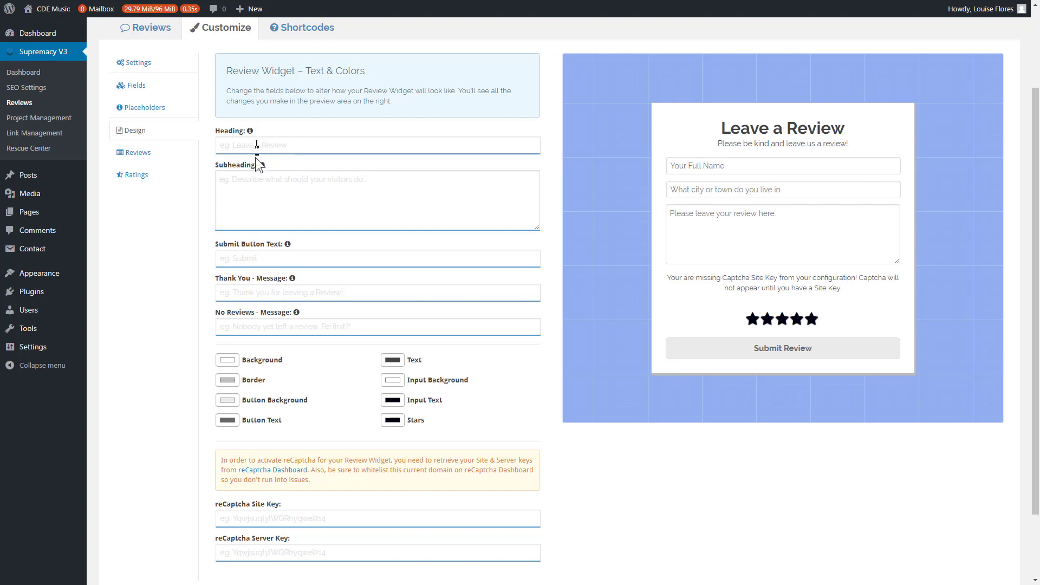
pyautogui.moveTo(716, 130); pyautogui.dragTo(872, 148)
pyautogui.moveTo(667, 278); pyautogui.dragTo(841, 292)
pyautogui.click(334, 151)
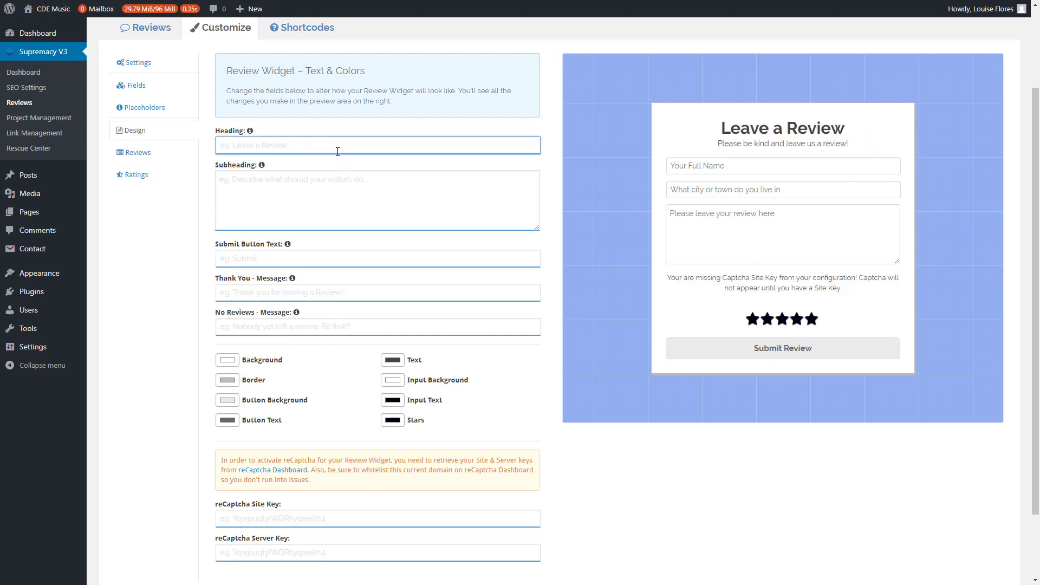
pyautogui.write('Please Leave Us')
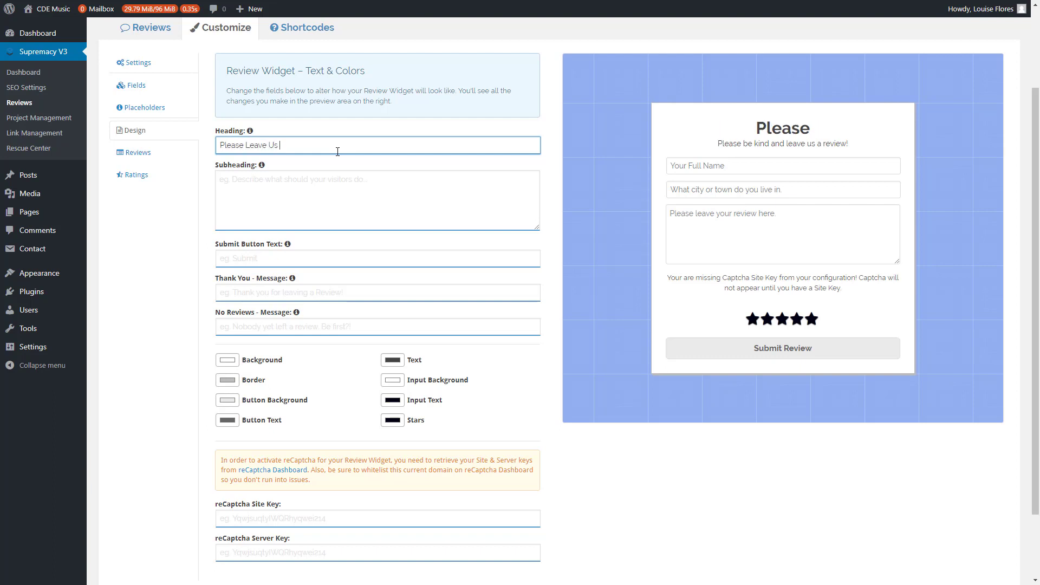
pyautogui.write(' A Review')
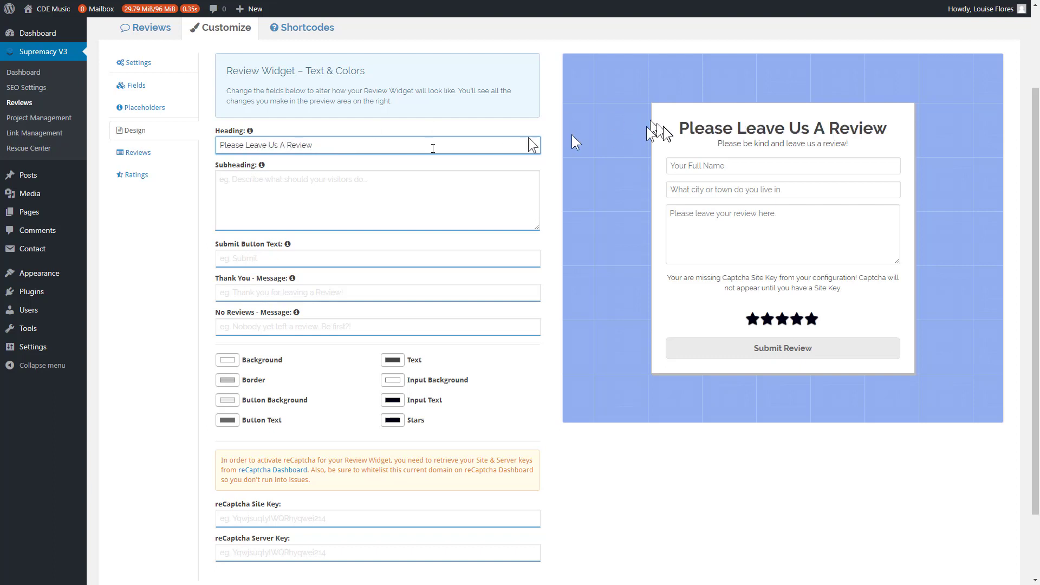
# Set the widget's subheading to "We would really appreciate it." and check it in the preview
pyautogui.click(314, 194)
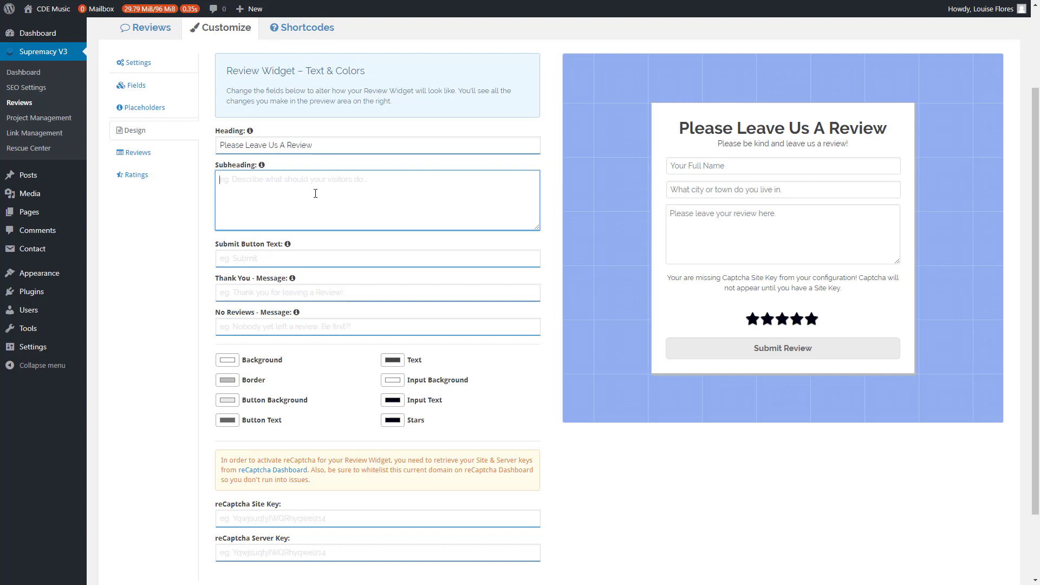
pyautogui.write("WE'd")
pyautogui.press('BackSpace')
pyautogui.write('e')
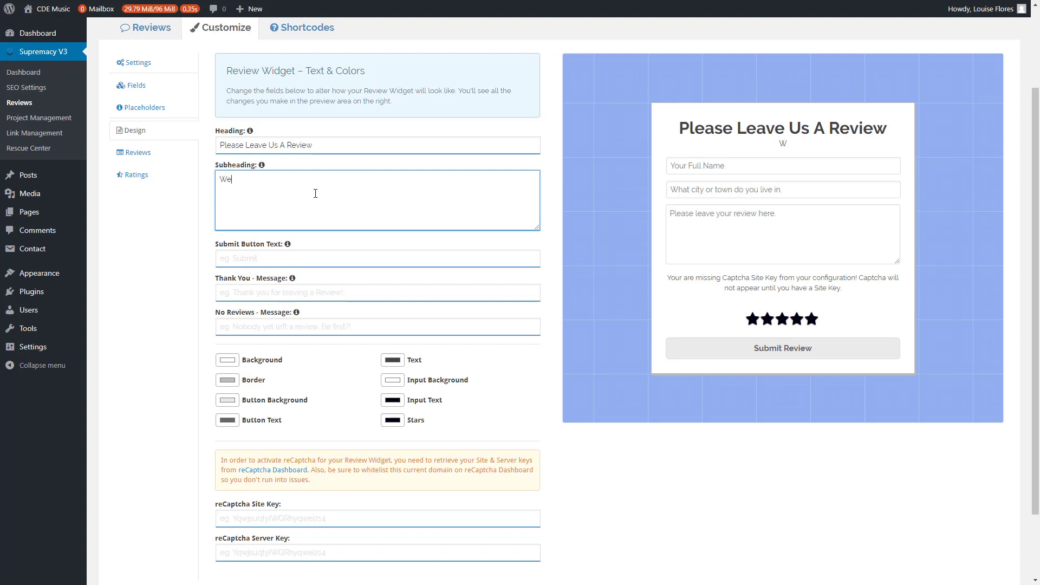
pyautogui.write(' would really app')
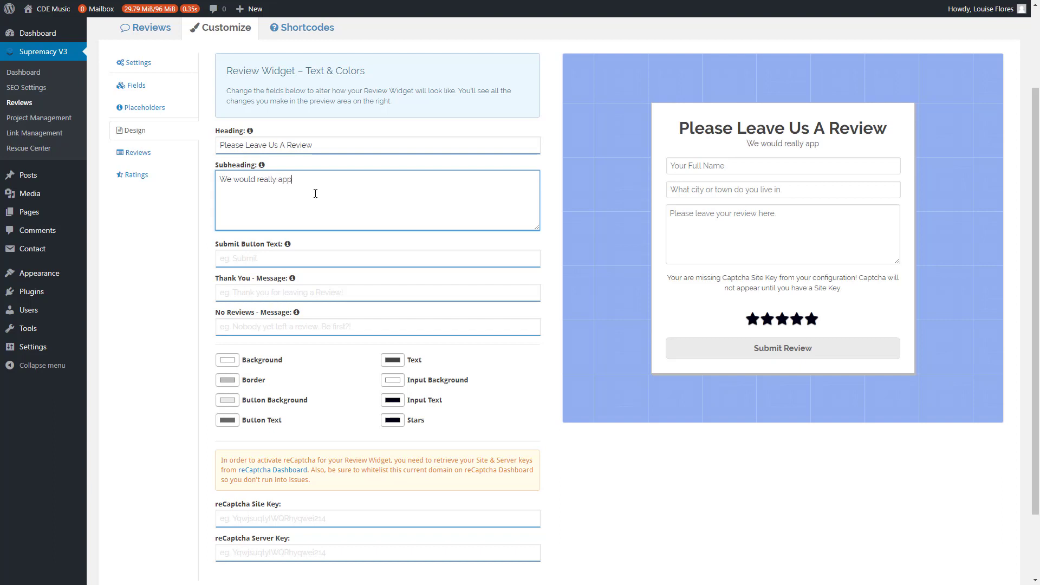
pyautogui.write('reciate.it')
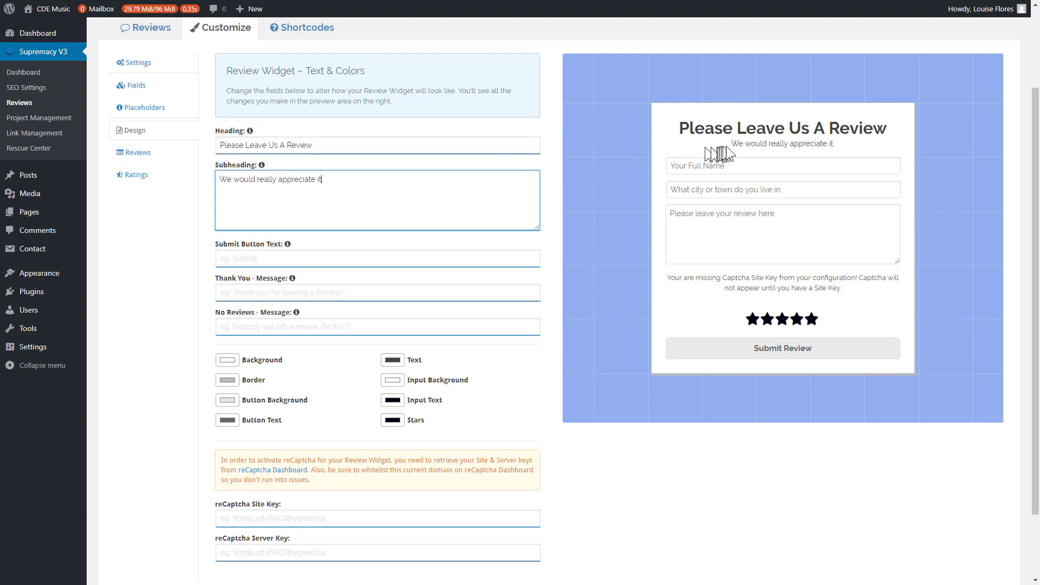
pyautogui.moveTo(720, 154); pyautogui.dragTo(846, 144)
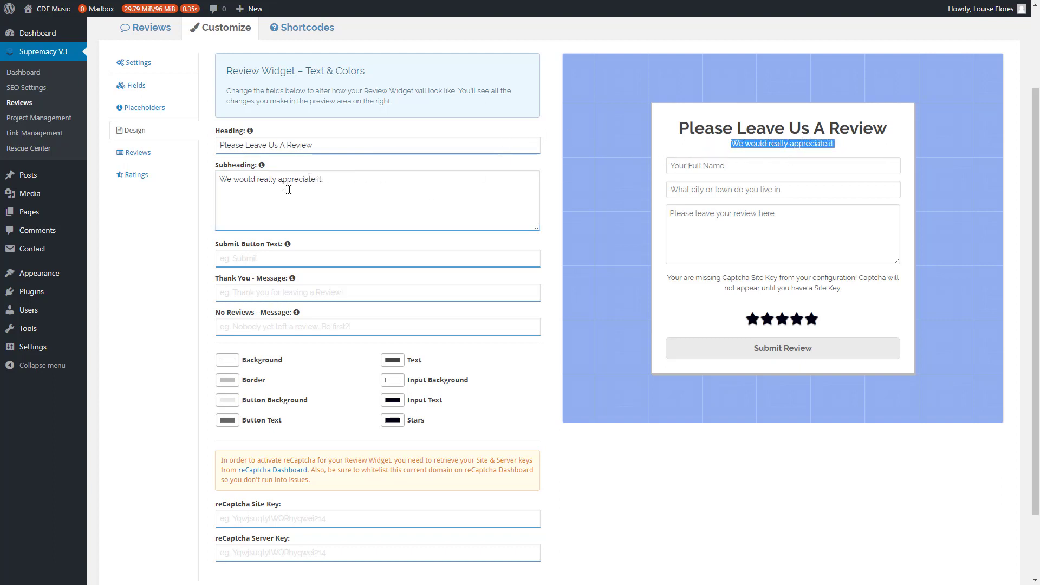
# Set the submit button text to "SUBMIT YOUR REVIEW NOW"
pyautogui.click(301, 259)
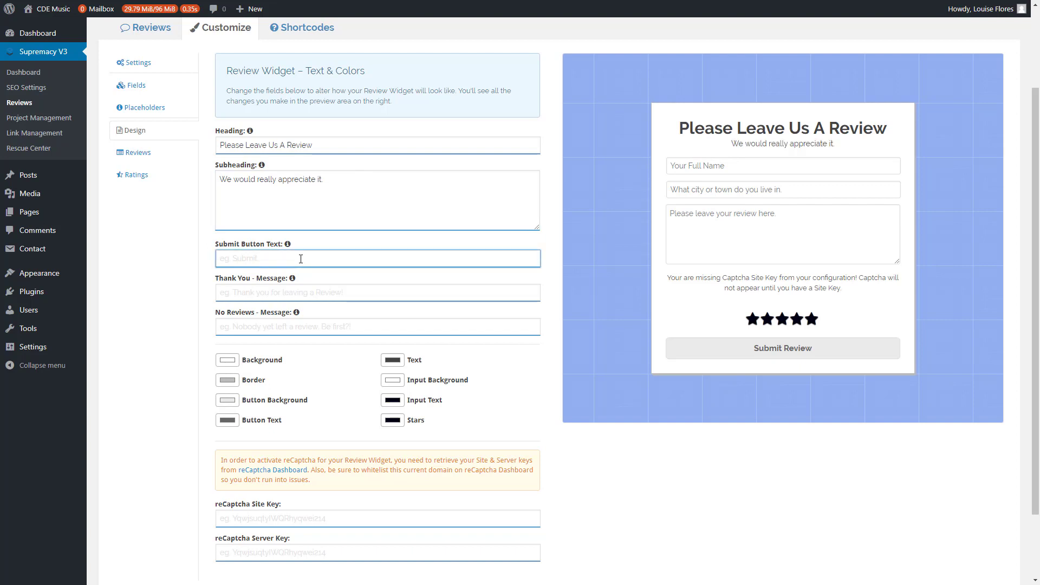
pyautogui.write('PLE')
pyautogui.press('BackSpace')
pyautogui.write('SUBMIT YOUR REVIEW NOW')
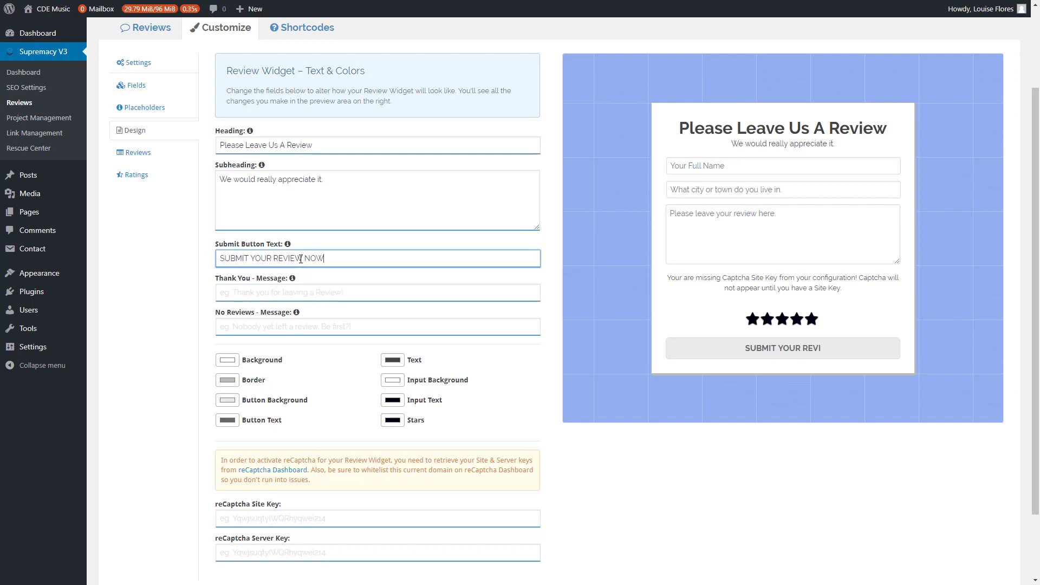
# Set the Thank You message to "Thanks for leaving your review. It will be moderated and approved if its good."
pyautogui.click(281, 292)
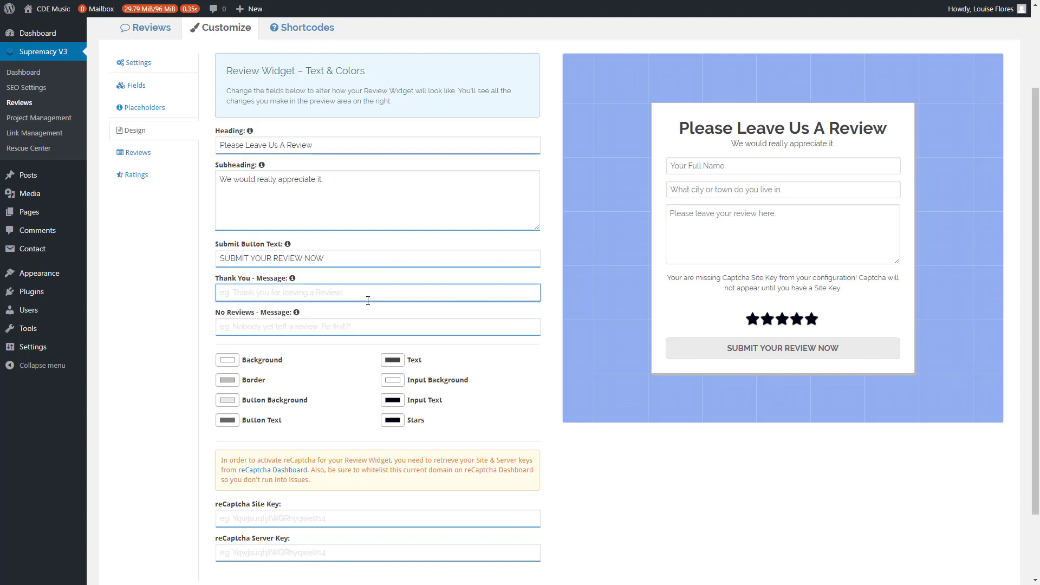
pyautogui.write('Thank s for leaving your review.  It will ')
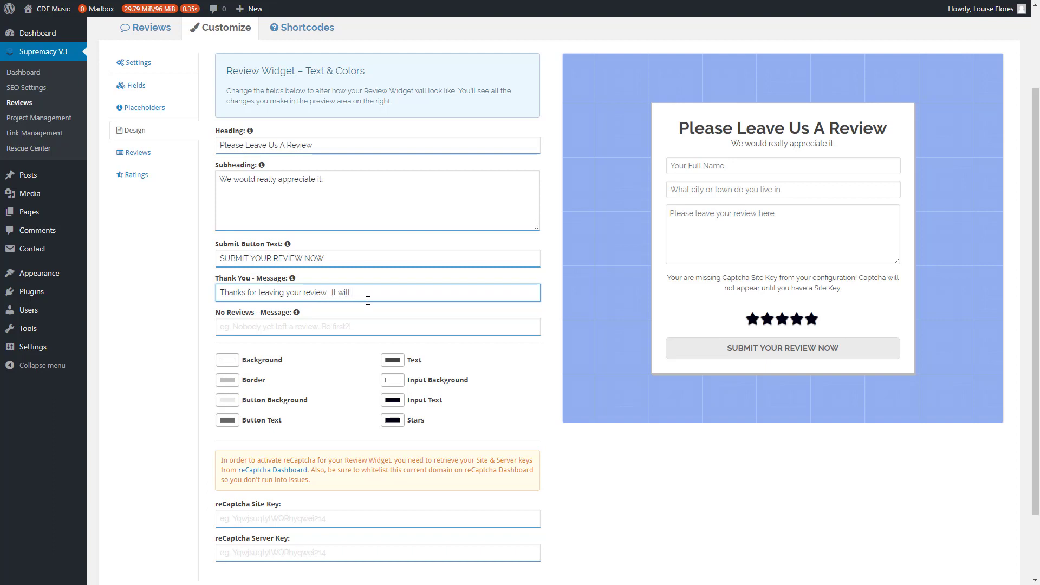
pyautogui.write("be moderated and approved if it's good.")
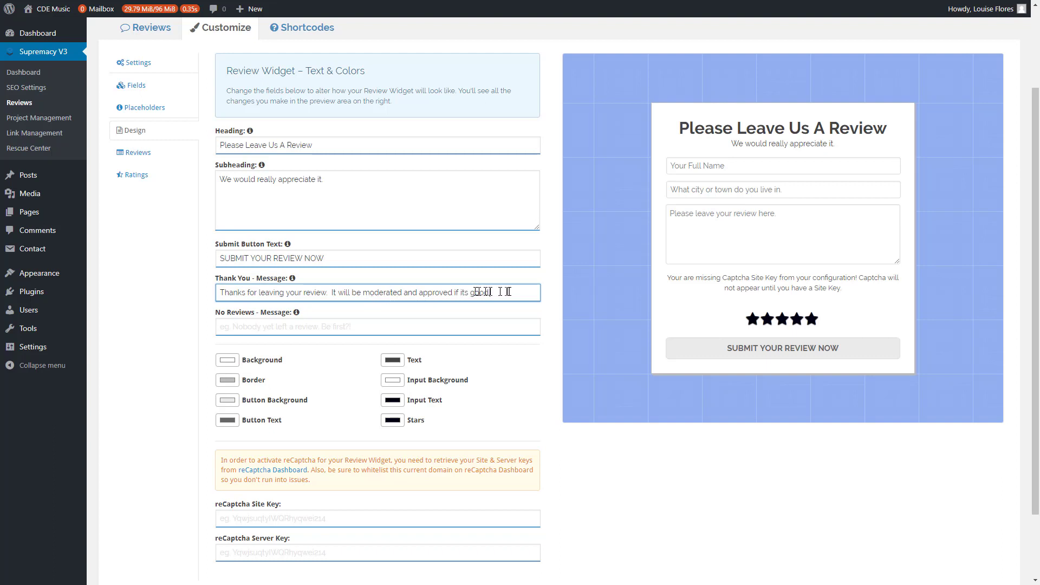
pyautogui.moveTo(508, 292); pyautogui.dragTo(213, 304)
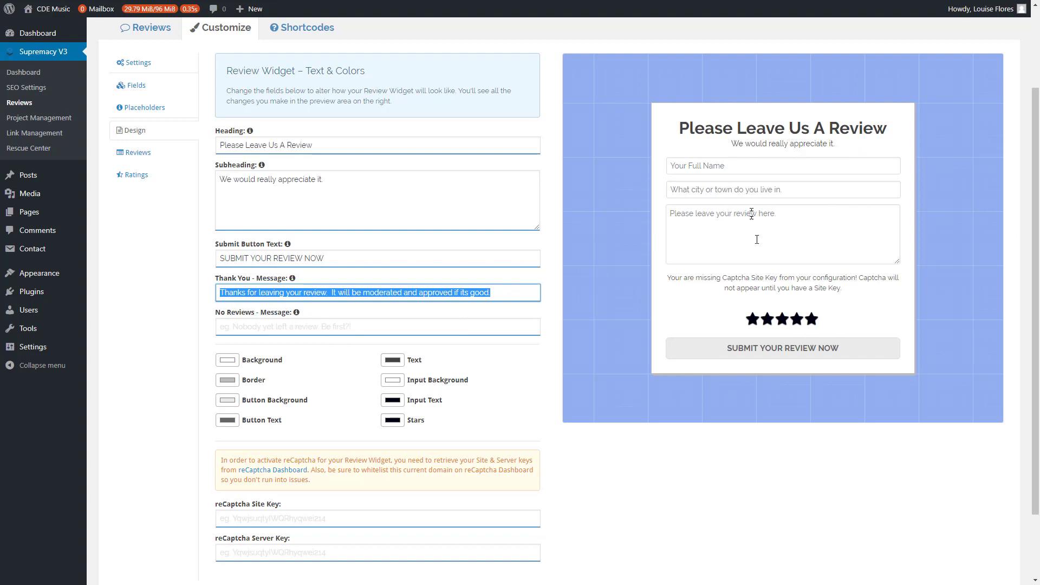
# Set the No Reviews message to "No reviews have been submitted yet. Please be the first.", correcting the misspelled "submitted"
pyautogui.click(274, 324)
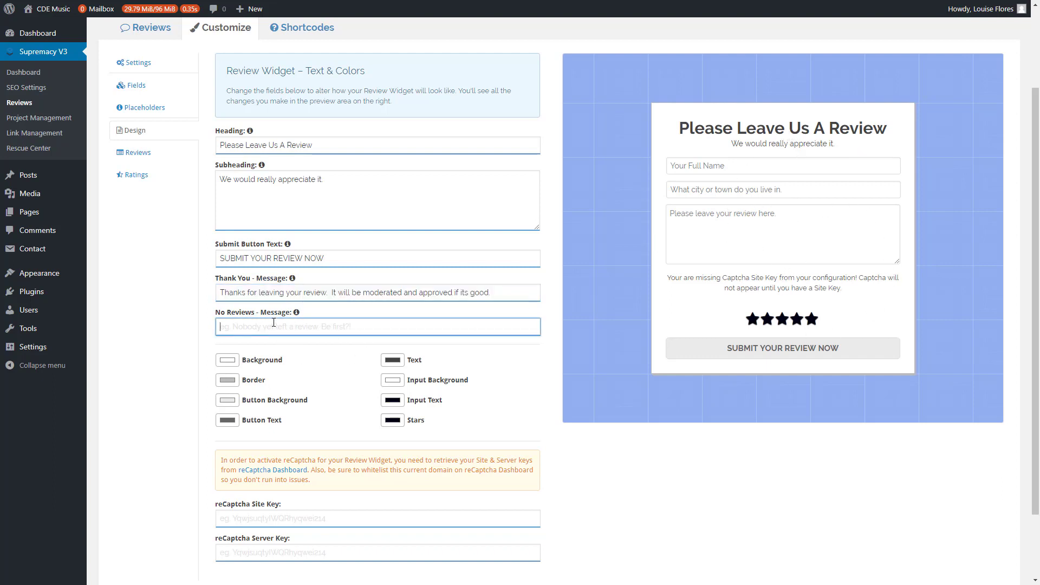
pyautogui.write('No reviews have been su b')
pyautogui.write('bu')
pyautogui.write('tted y')
pyautogui.write('et.  Please be the first')
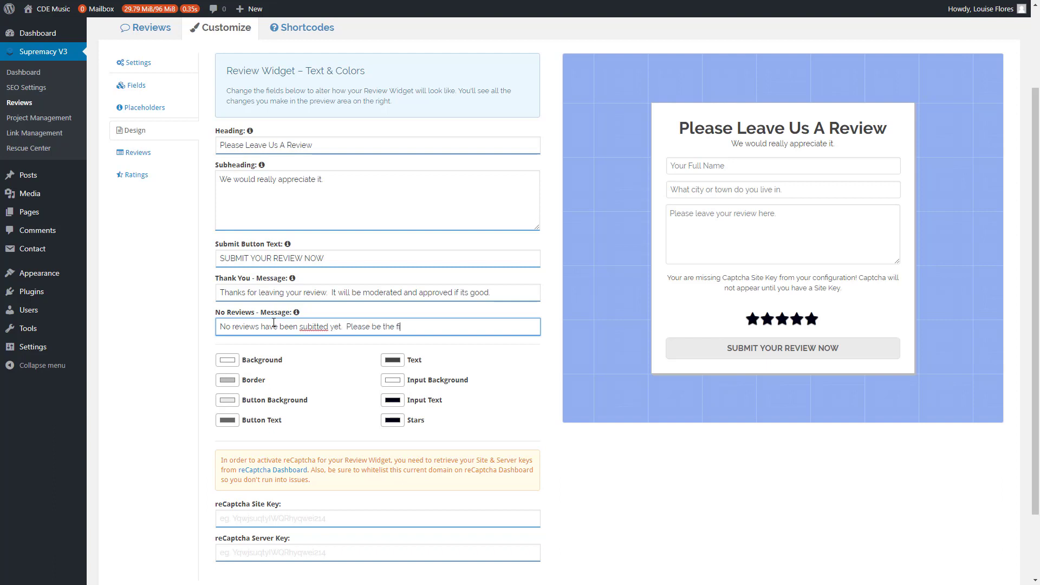
pyautogui.rightClick(316, 330)
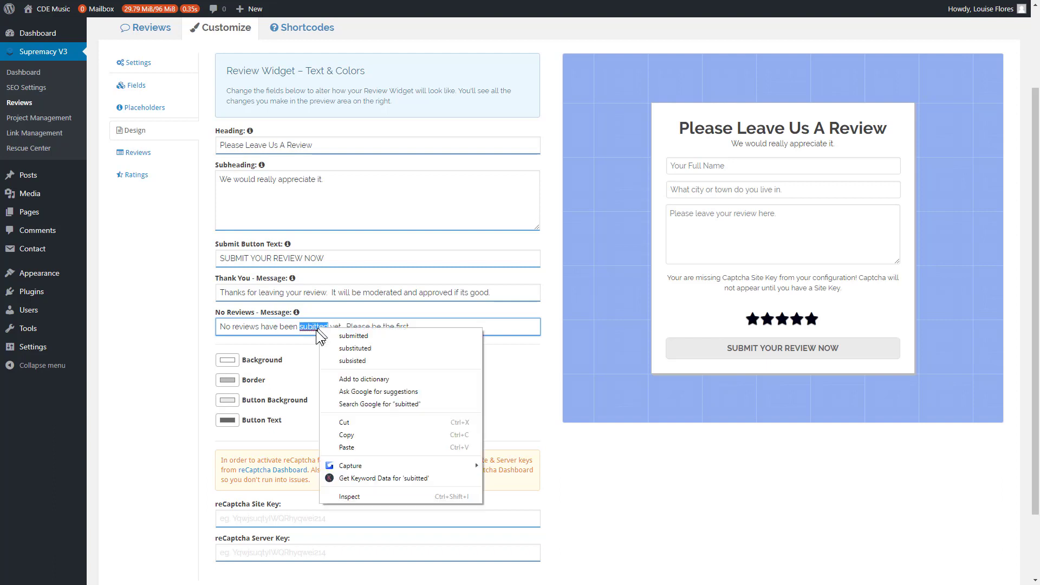
pyautogui.click(358, 335)
pyautogui.write('.')
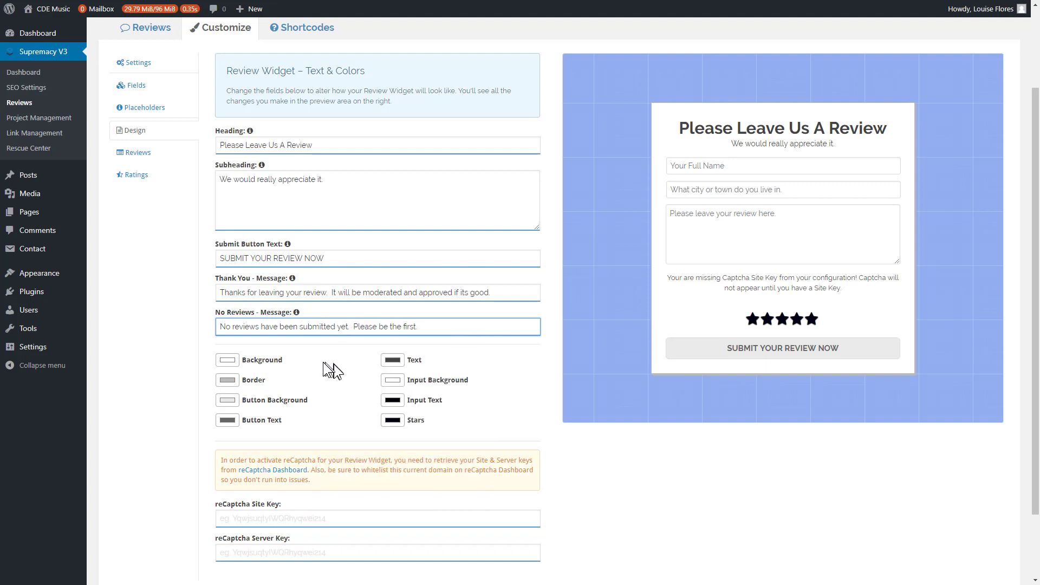
# Set the widget's background colour to light grey (192, 192, 192) and its border colour to black
pyautogui.scroll(-1, 335, 357)
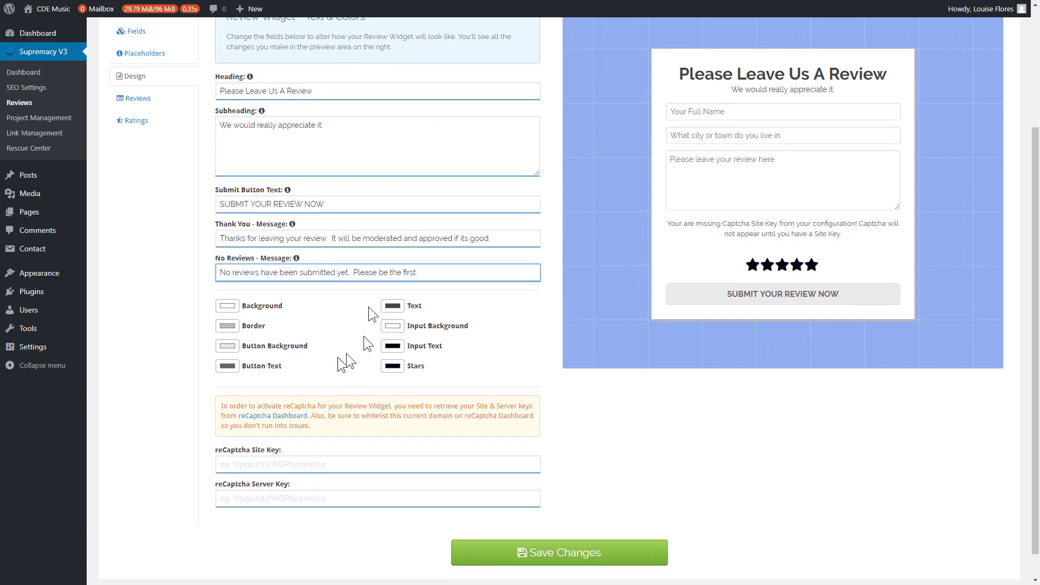
pyautogui.click(229, 308)
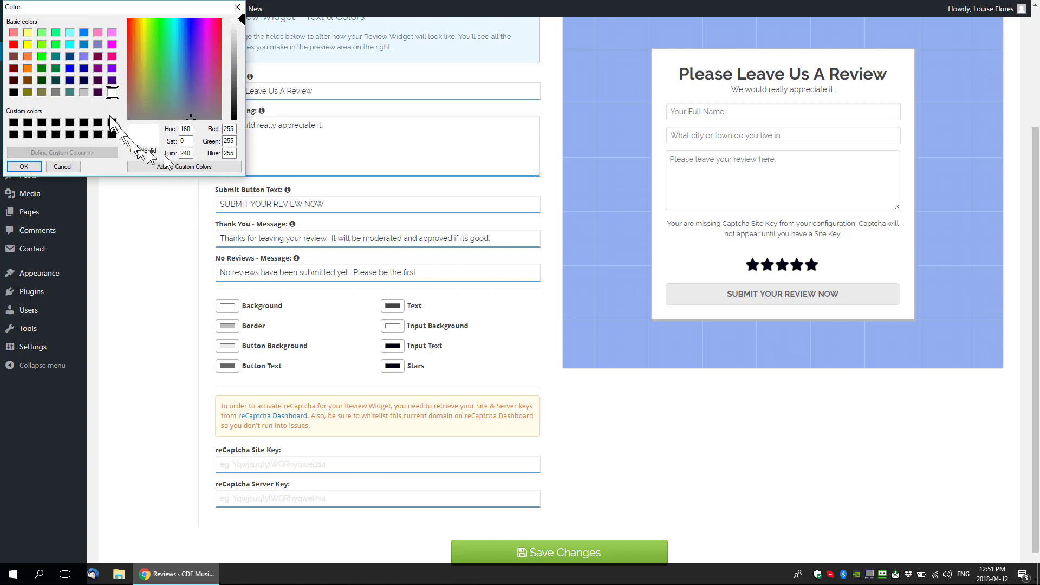
pyautogui.click(84, 92)
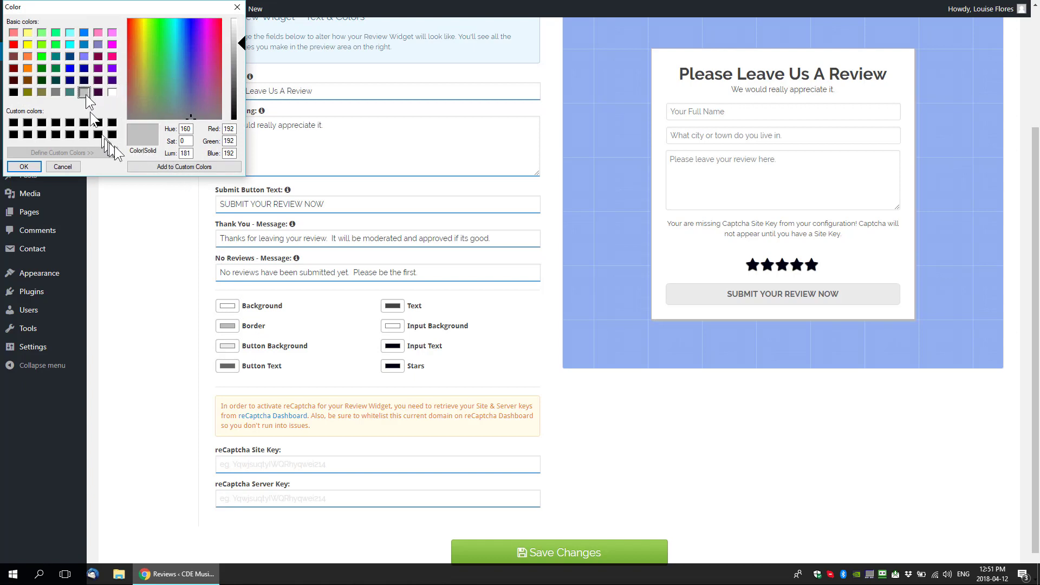
pyautogui.click(25, 167)
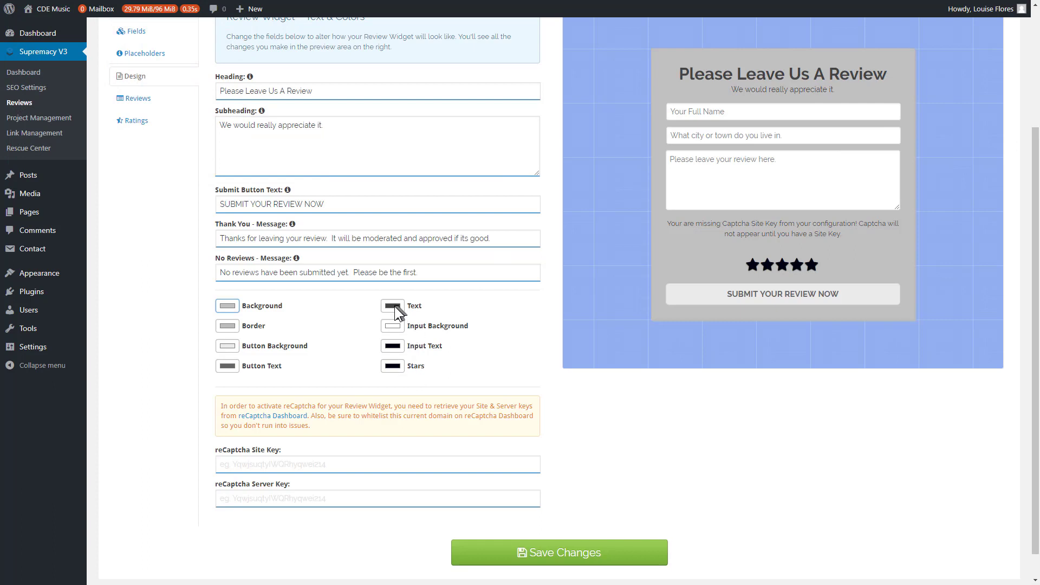
pyautogui.click(227, 326)
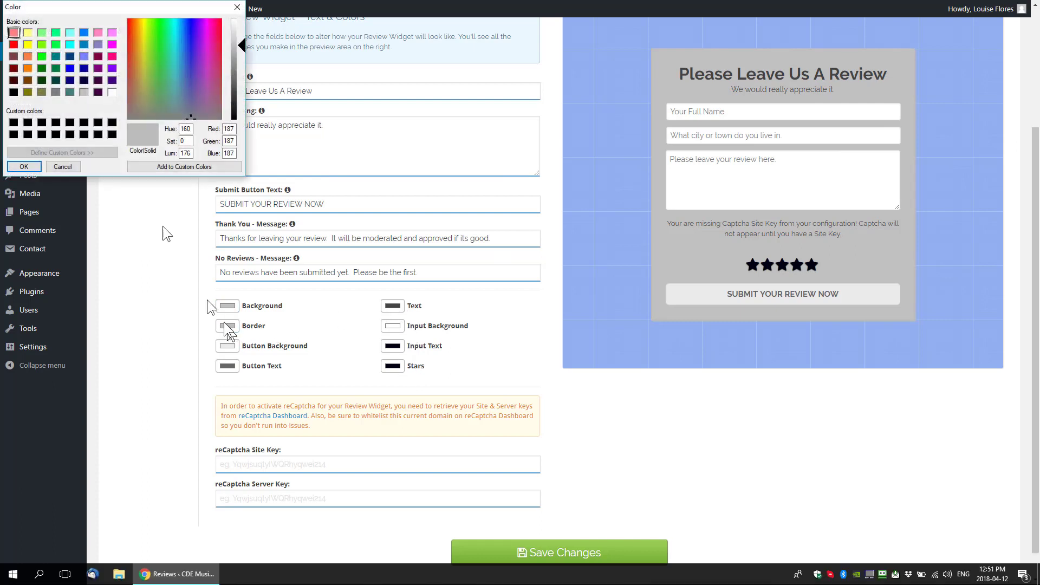
pyautogui.click(14, 92)
pyautogui.click(24, 167)
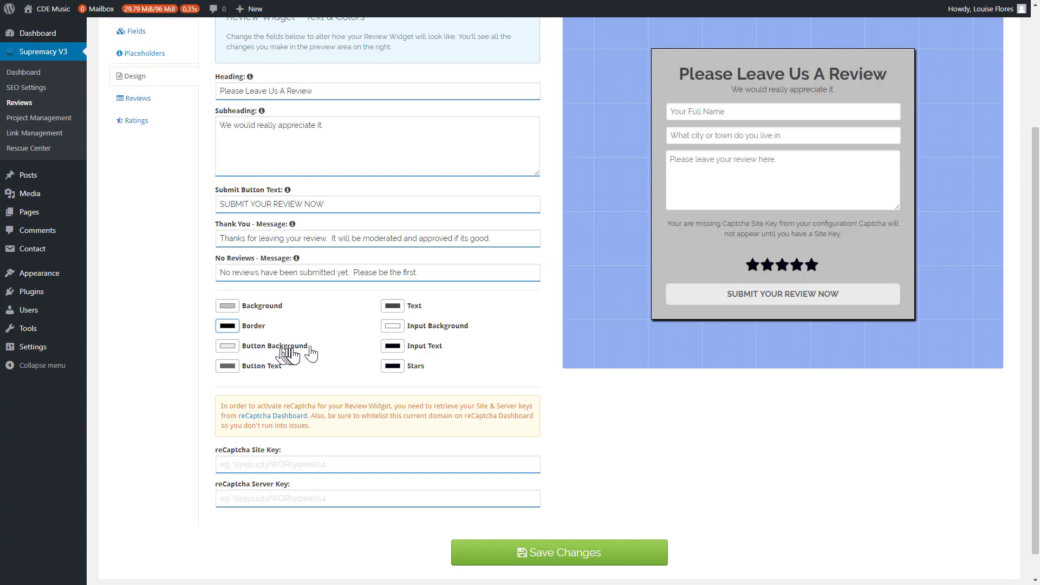
# Set the review widget's button background colour to bright blue and its button text colour to white
pyautogui.click(268, 347)
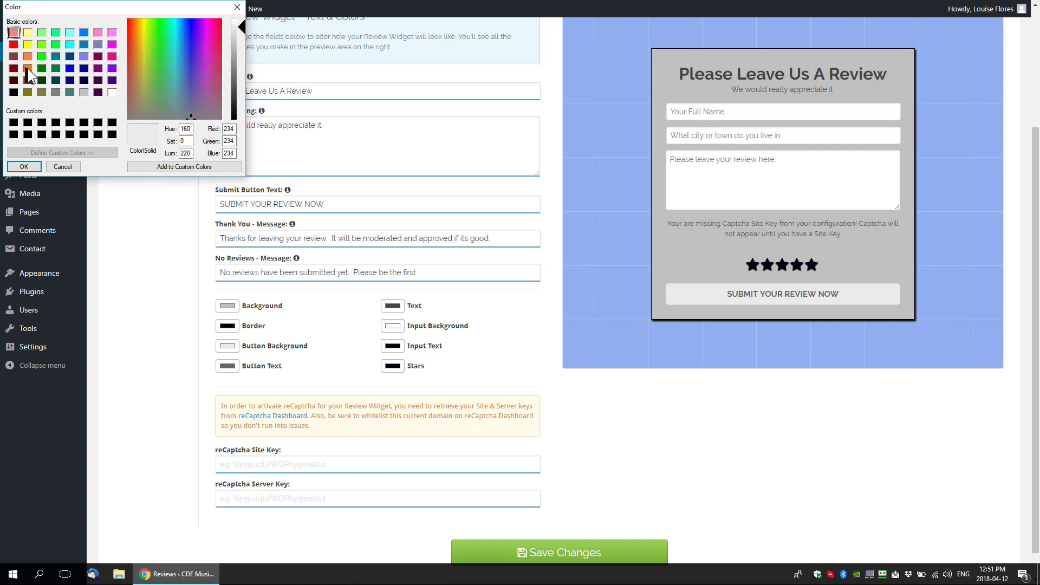
pyautogui.click(84, 33)
pyautogui.click(24, 166)
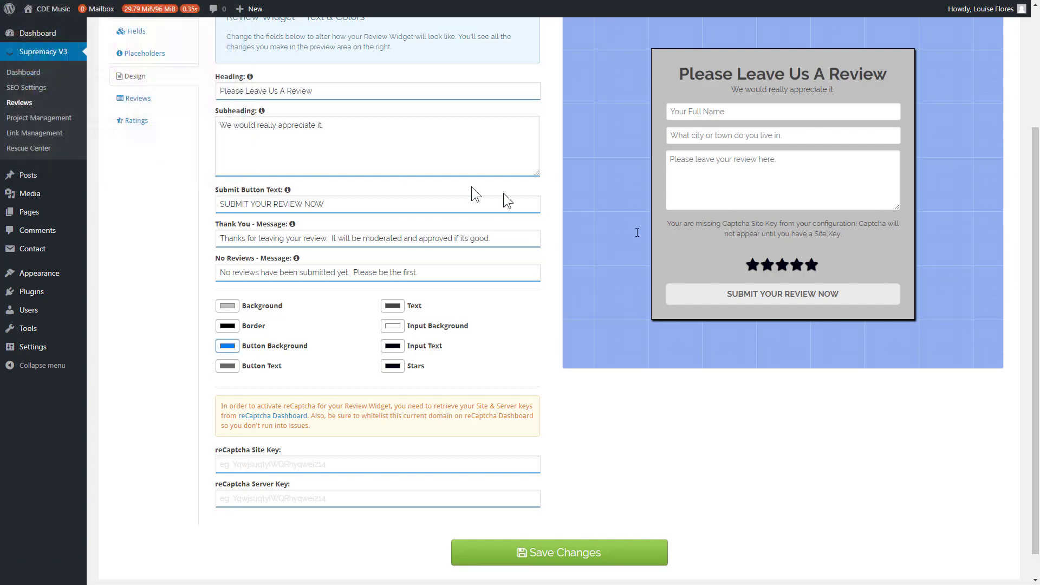
pyautogui.click(262, 367)
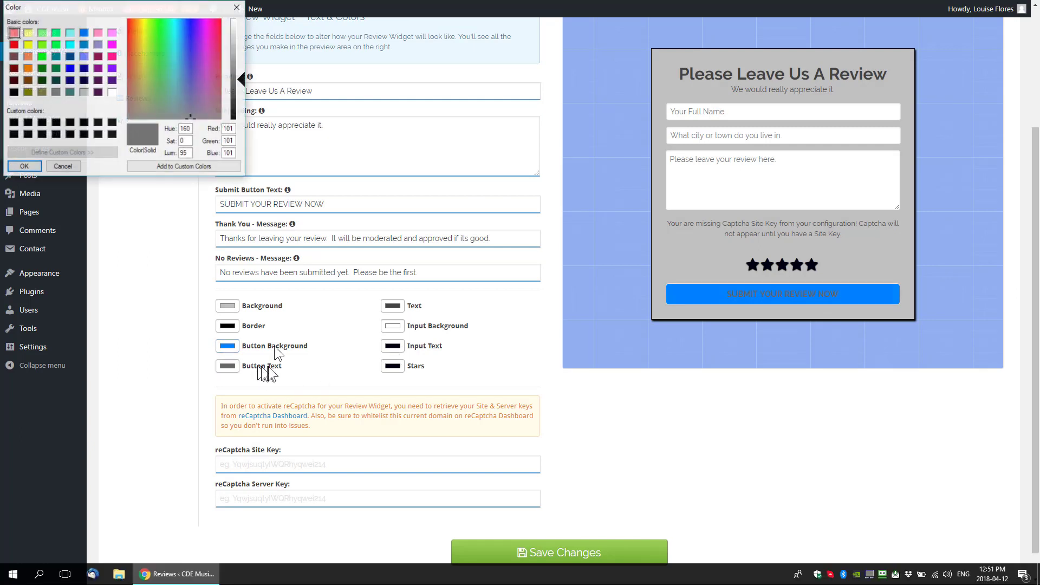
pyautogui.click(111, 92)
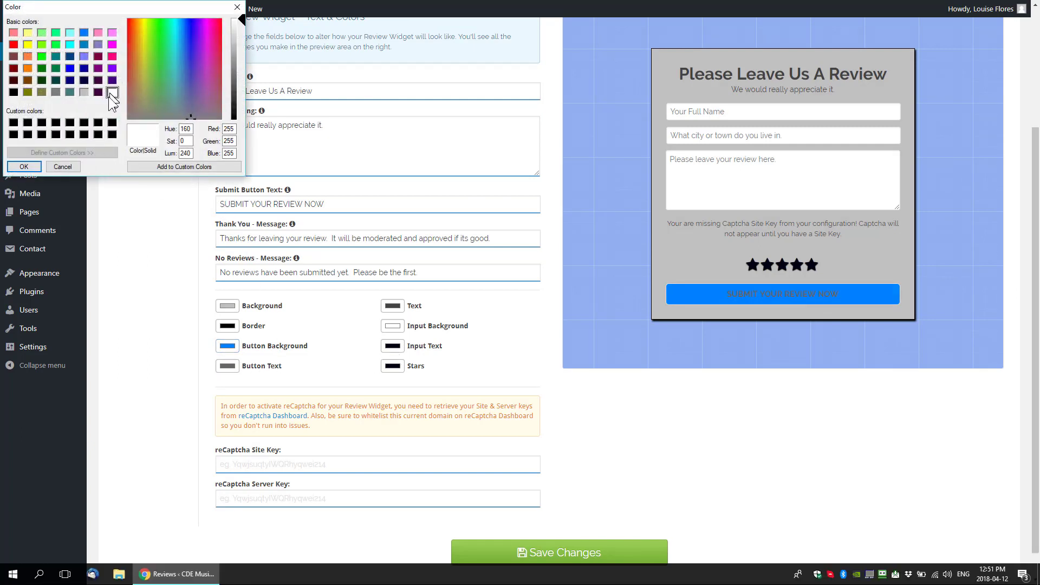
pyautogui.click(24, 168)
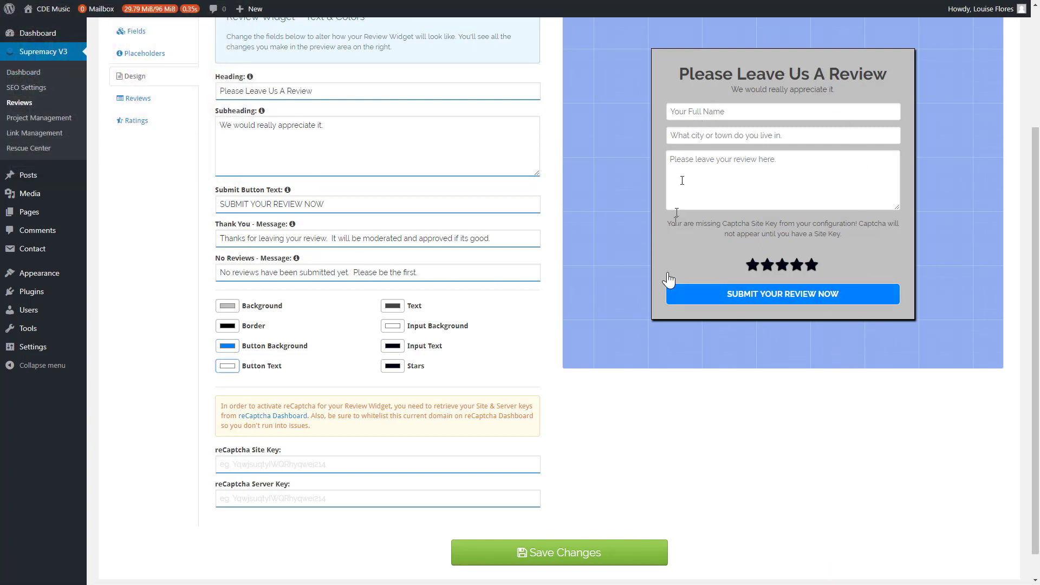
# Set the review widget's star colour to yellow (255, 255, 0) and save the design changes
pyautogui.click(392, 366)
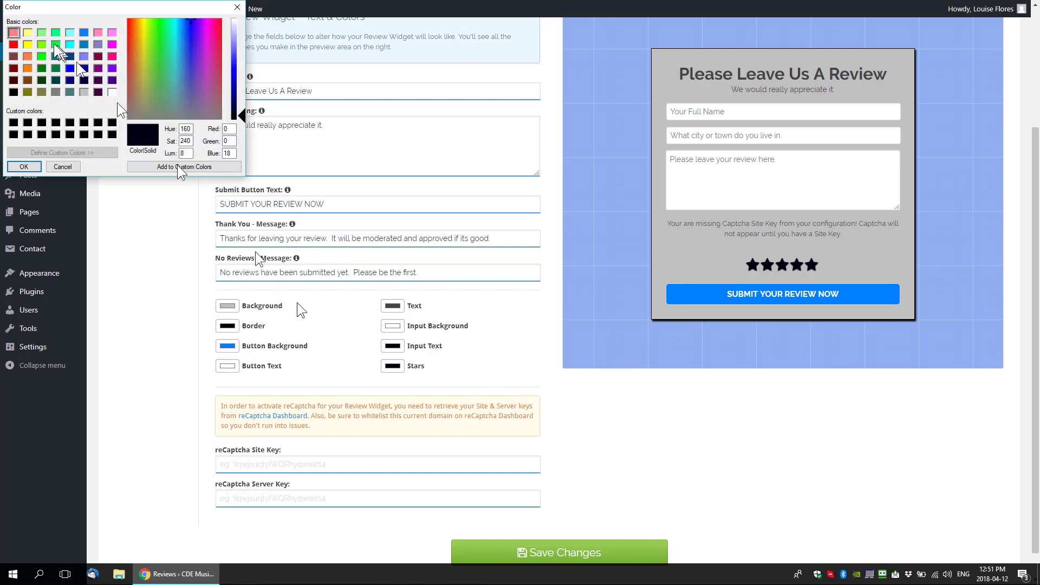
pyautogui.click(28, 44)
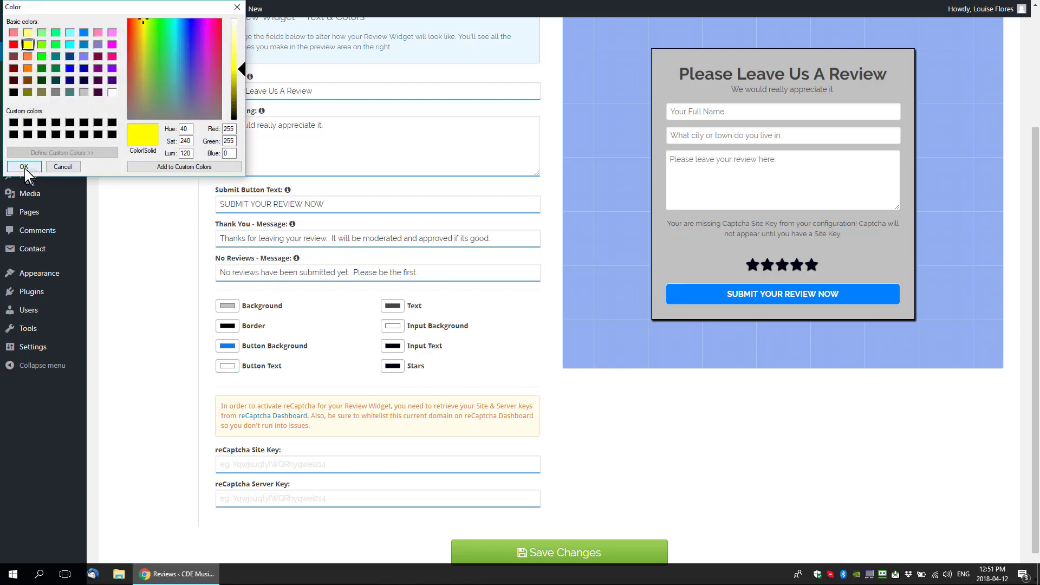
pyautogui.click(24, 168)
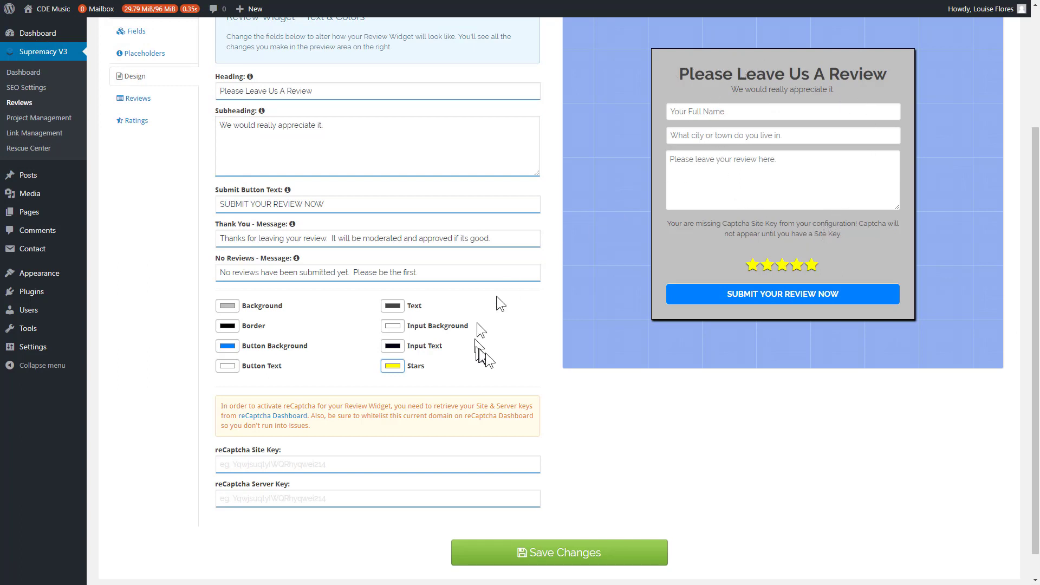
pyautogui.click(548, 561)
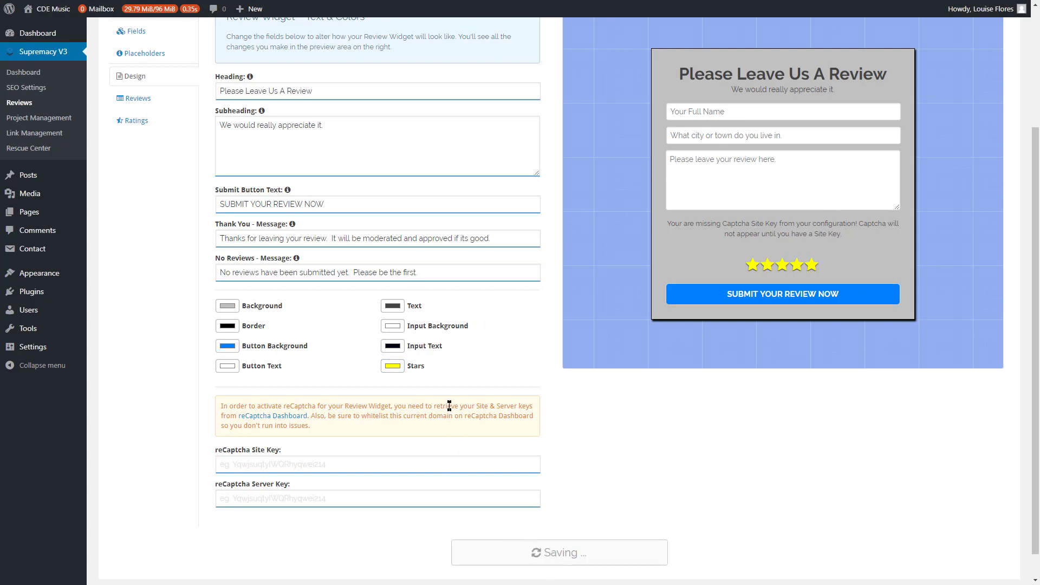
# Open the text and colour settings for displaying submitted reviews
pyautogui.scroll(2, 432, 314)
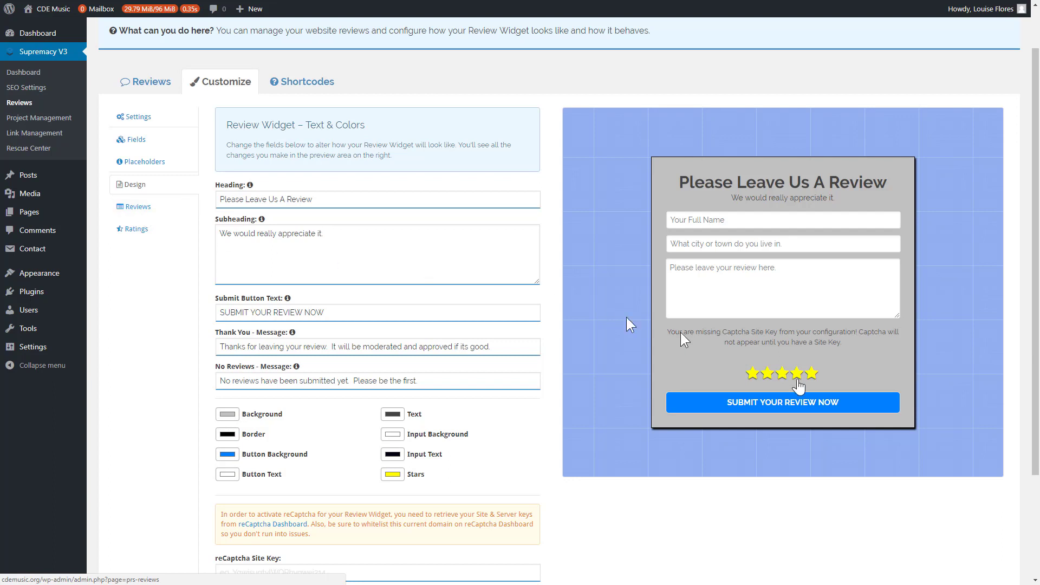
pyautogui.click(140, 213)
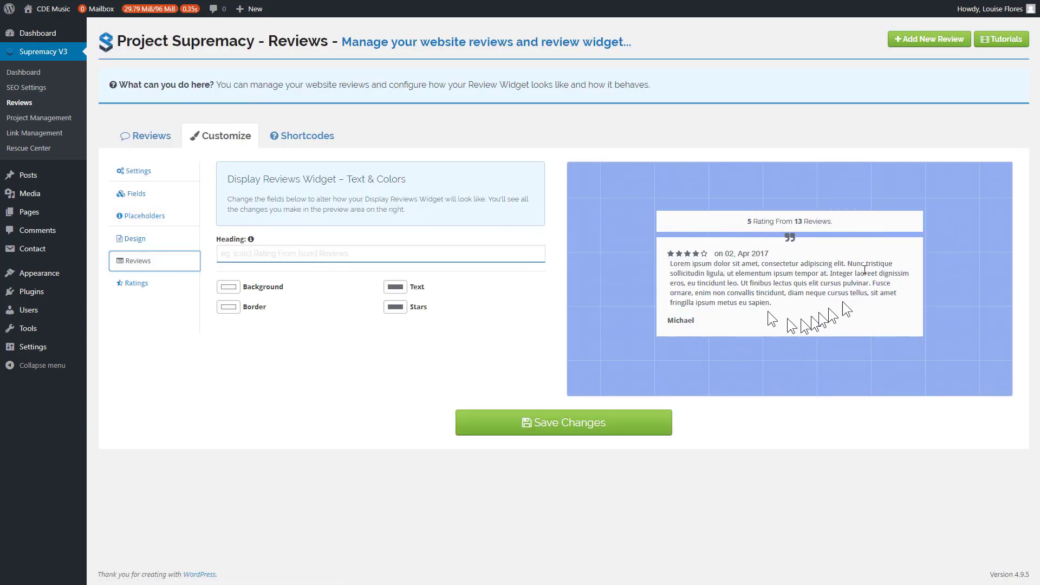
# Try "These Are Our review" as the reviews display heading, clear it, and leave the background colour as it is
pyautogui.click(402, 254)
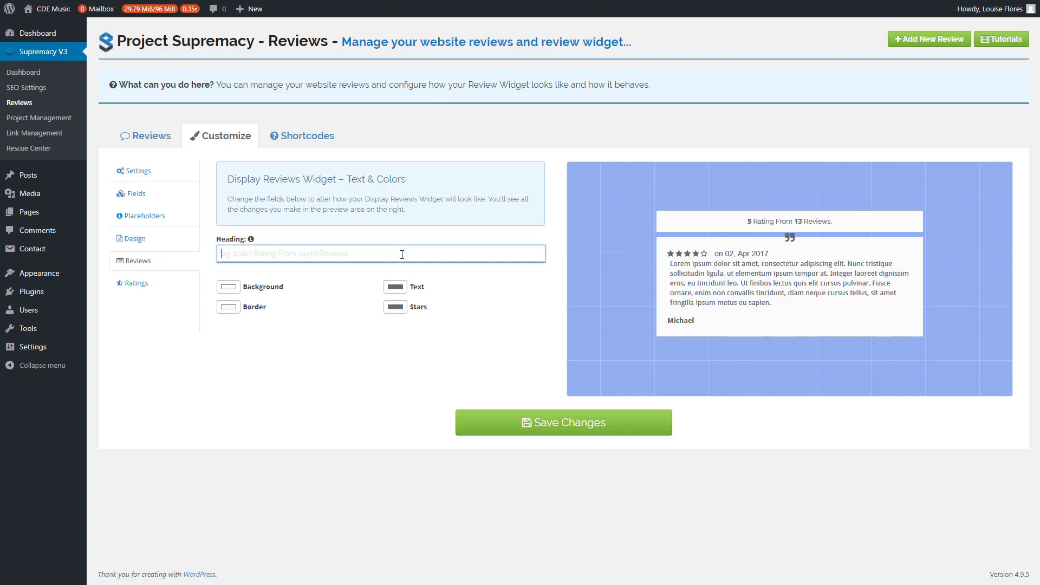
pyautogui.write('These Are Our review')
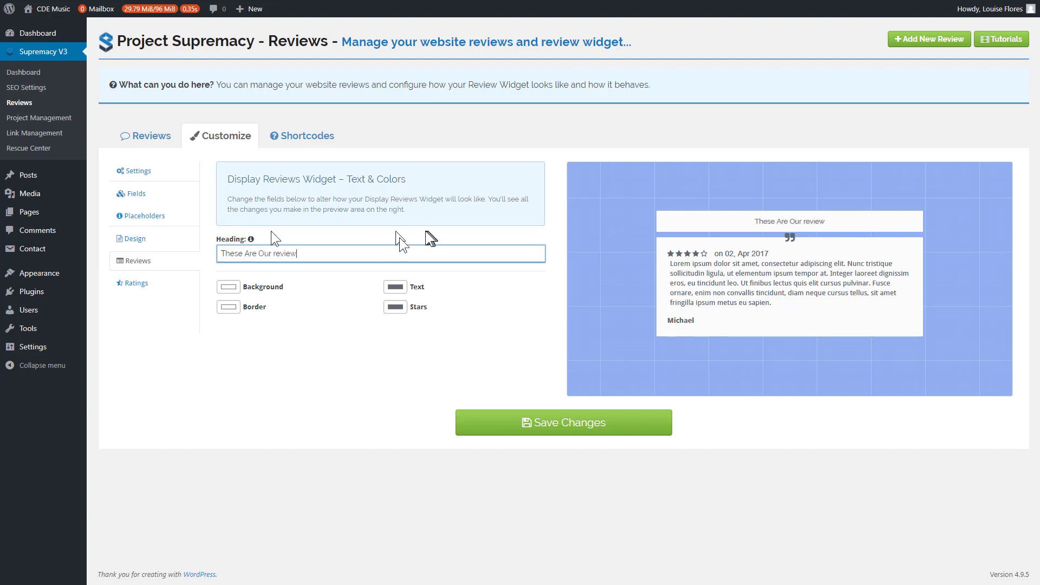
pyautogui.moveTo(269, 254); pyautogui.dragTo(224, 254)
pyautogui.press('BackSpace')
pyautogui.click(334, 346)
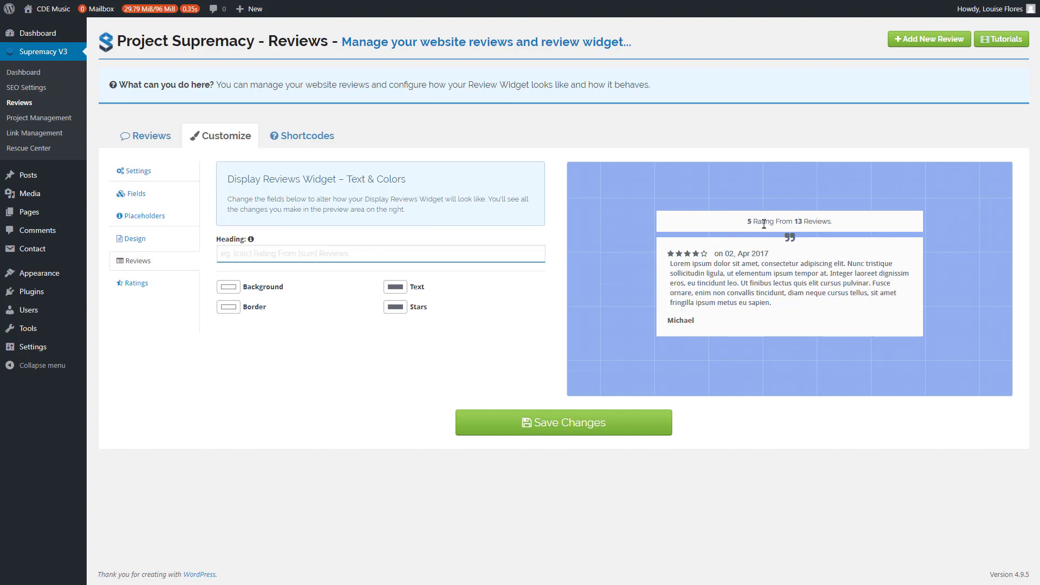
pyautogui.moveTo(753, 223); pyautogui.dragTo(839, 223)
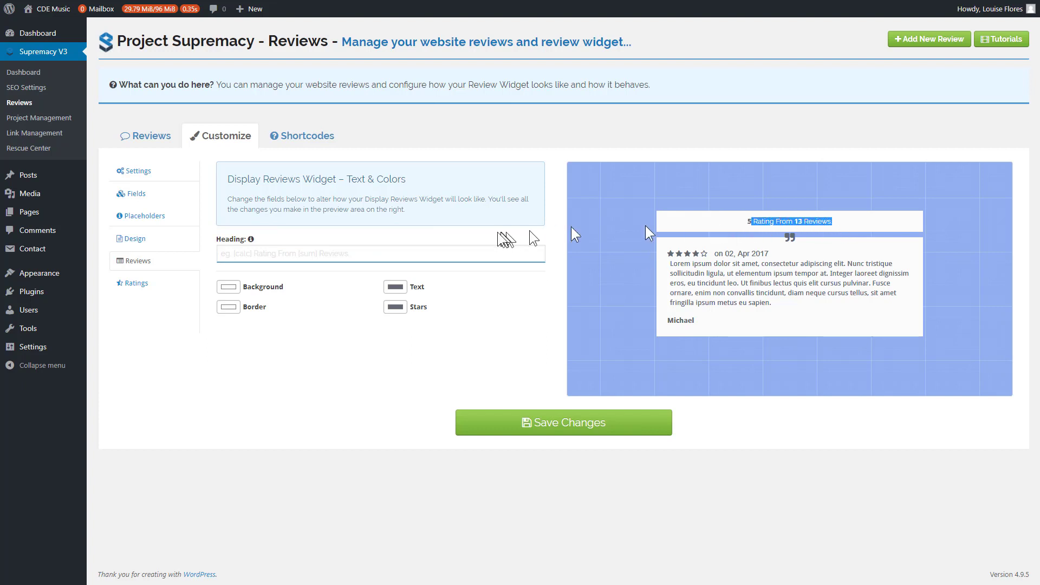
pyautogui.click(228, 289)
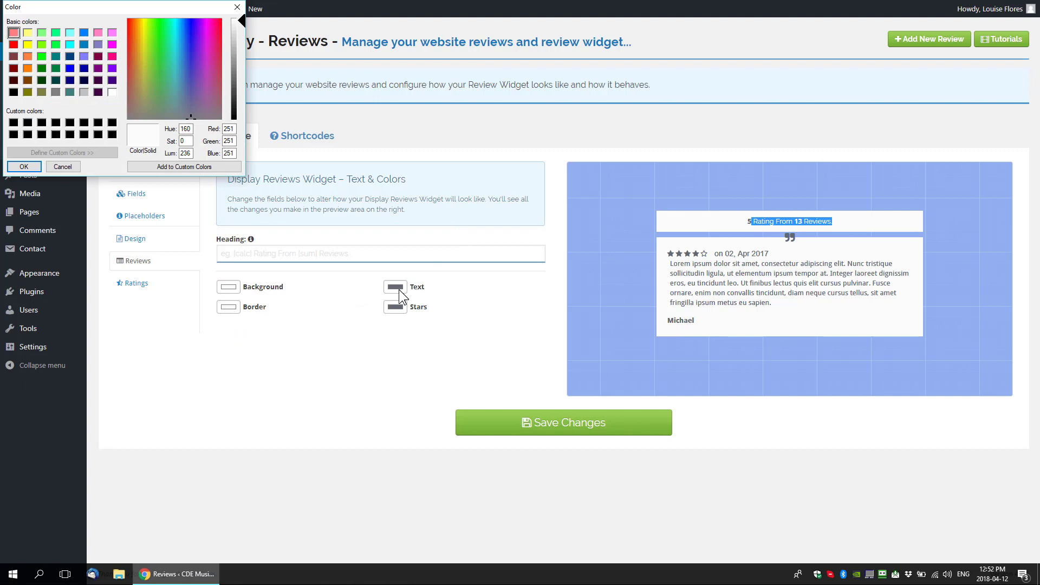
pyautogui.click(63, 167)
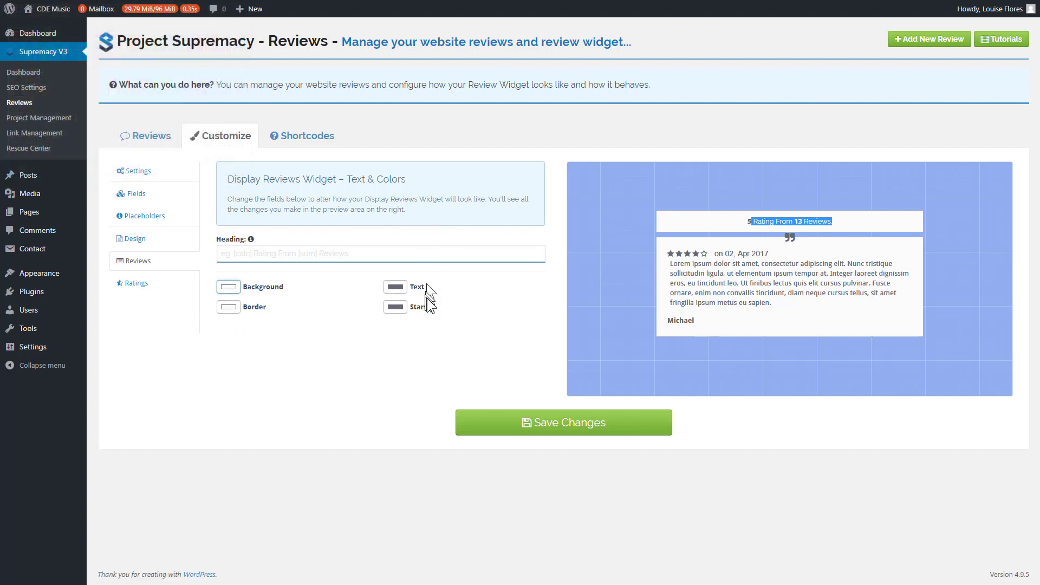
# Try yellow as the star colour of the displayed reviews
pyautogui.click(394, 307)
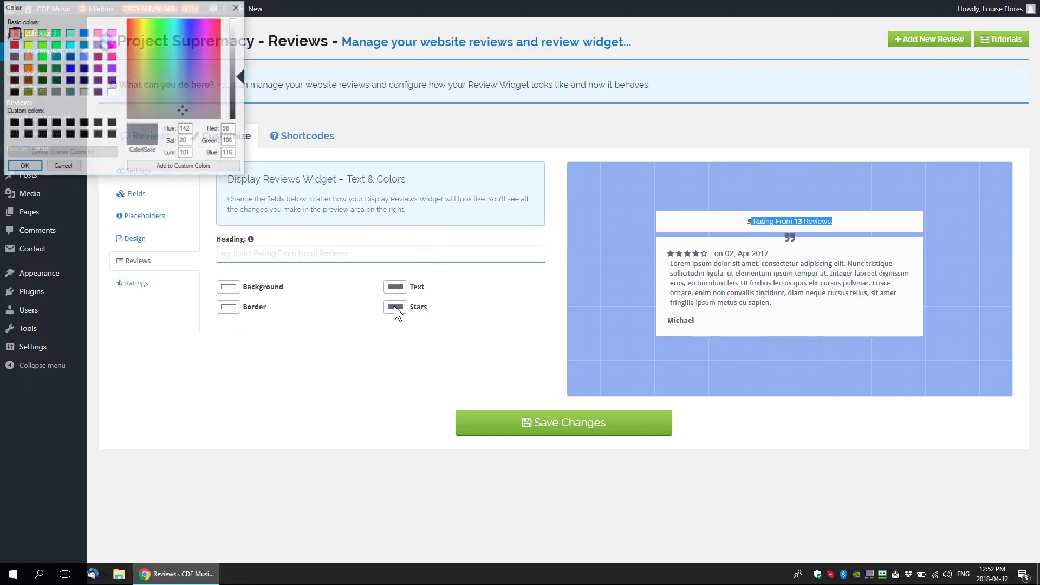
pyautogui.click(28, 44)
pyautogui.click(24, 166)
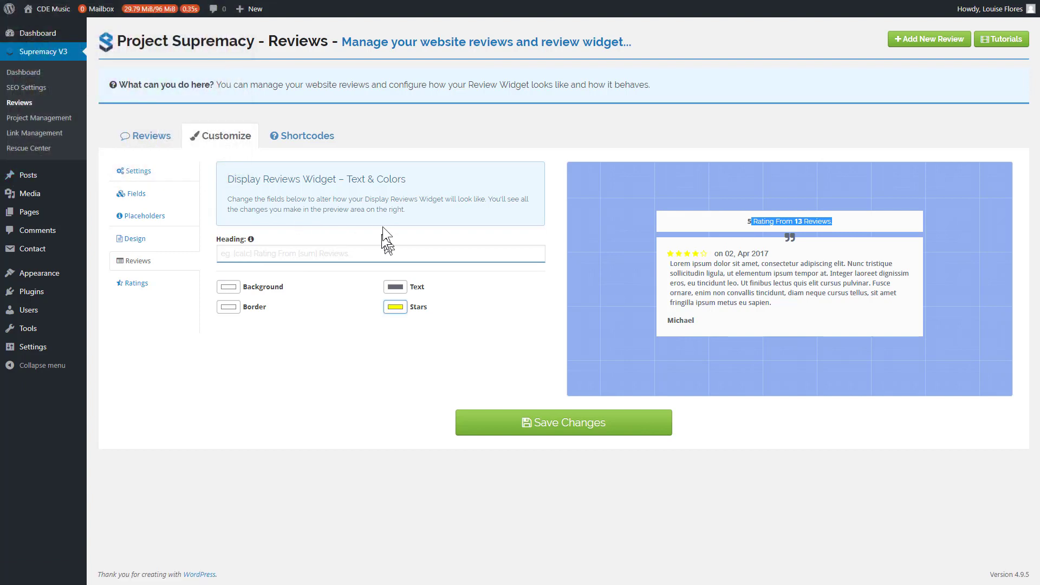
# Set the star colour of the displayed reviews to bright blue and save the changes
pyautogui.click(401, 307)
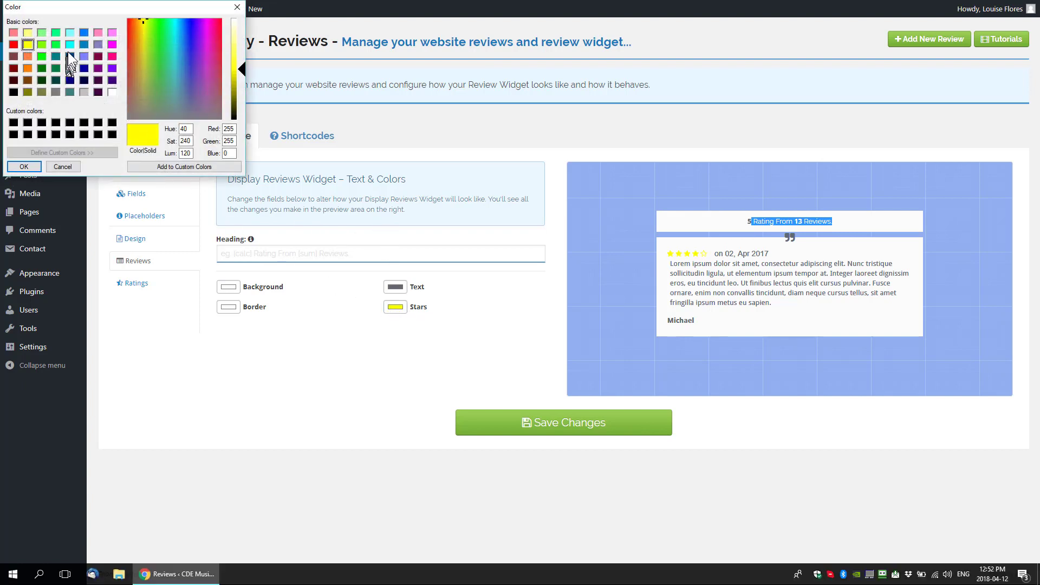
pyautogui.click(81, 33)
pyautogui.click(23, 166)
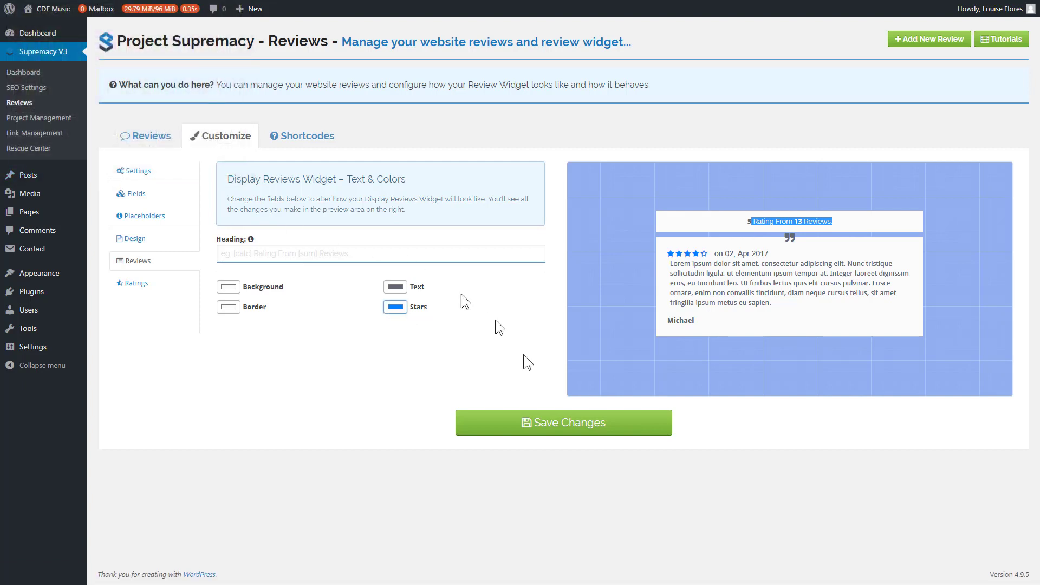
pyautogui.click(558, 423)
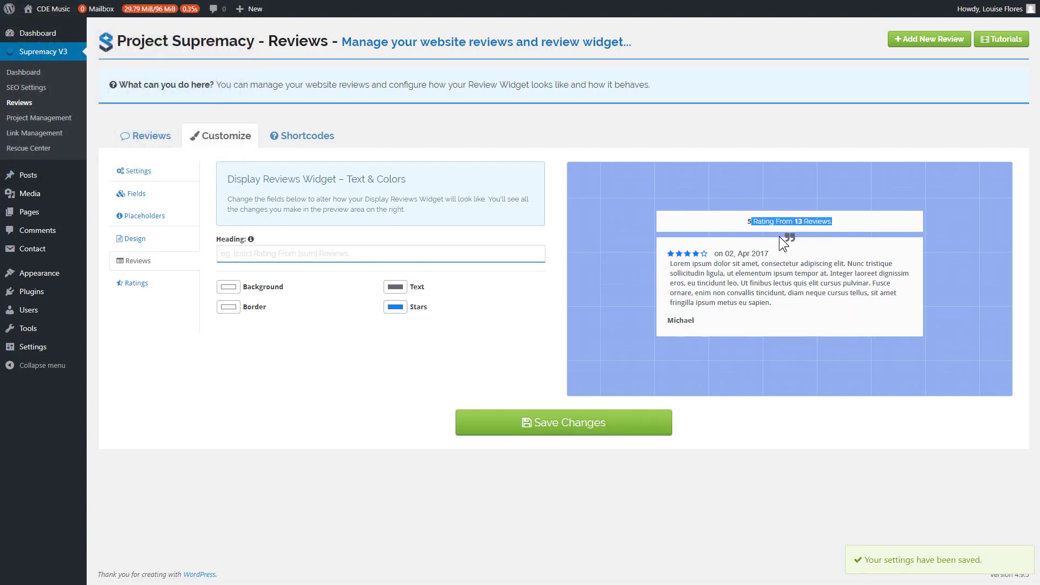
# In the widget's ratings mode settings, set the heading to "Heading" and the instruction text to "Instructions"
pyautogui.click(131, 285)
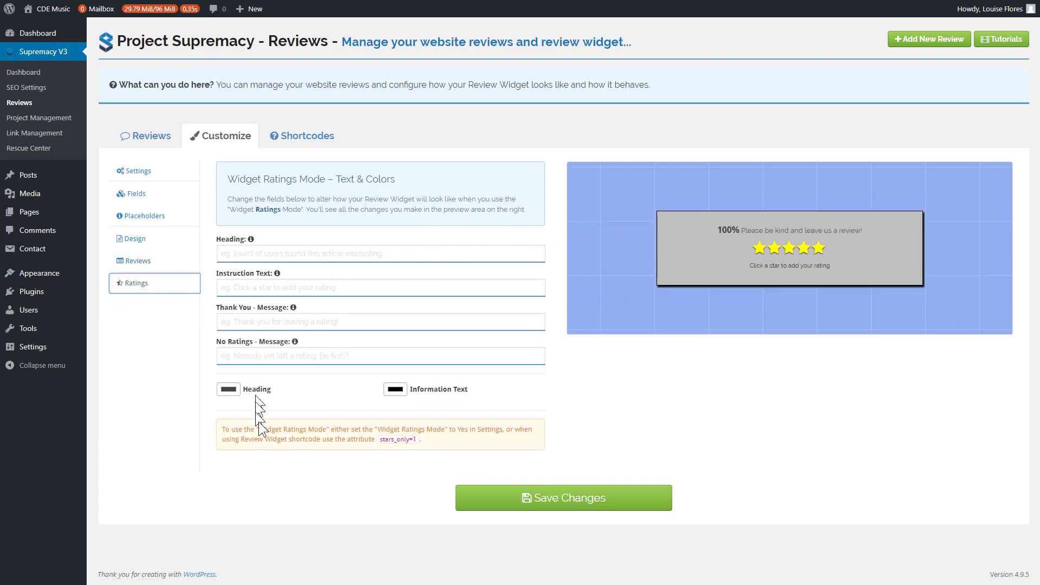
pyautogui.click(274, 254)
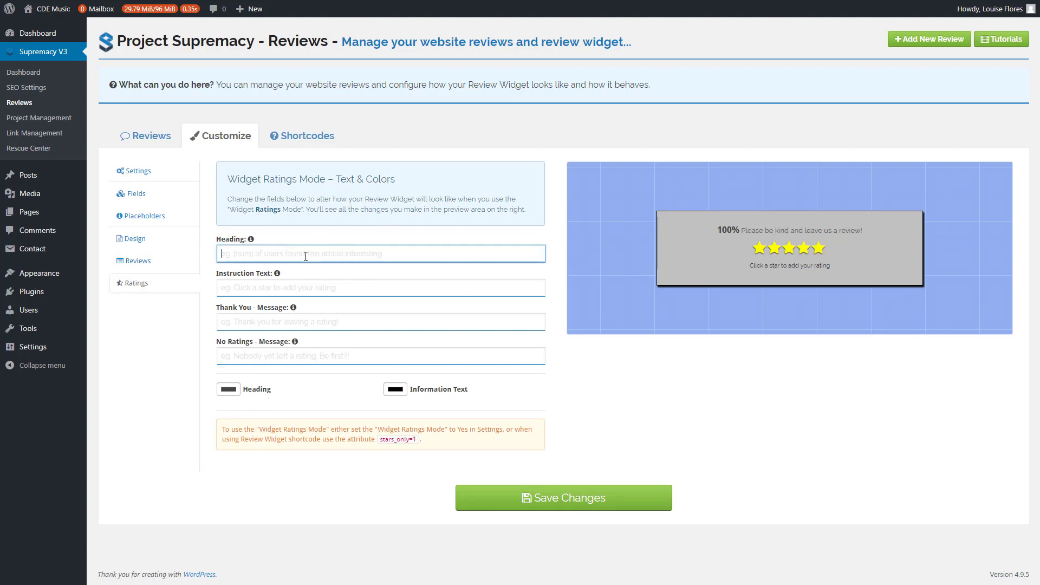
pyautogui.moveTo(277, 274)
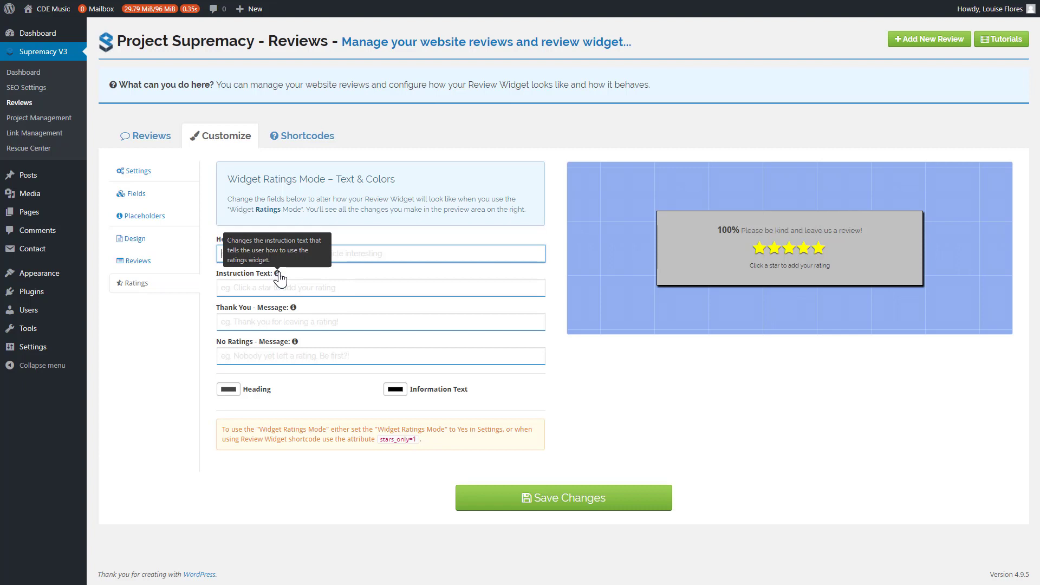
pyautogui.moveTo(747, 268); pyautogui.dragTo(851, 274)
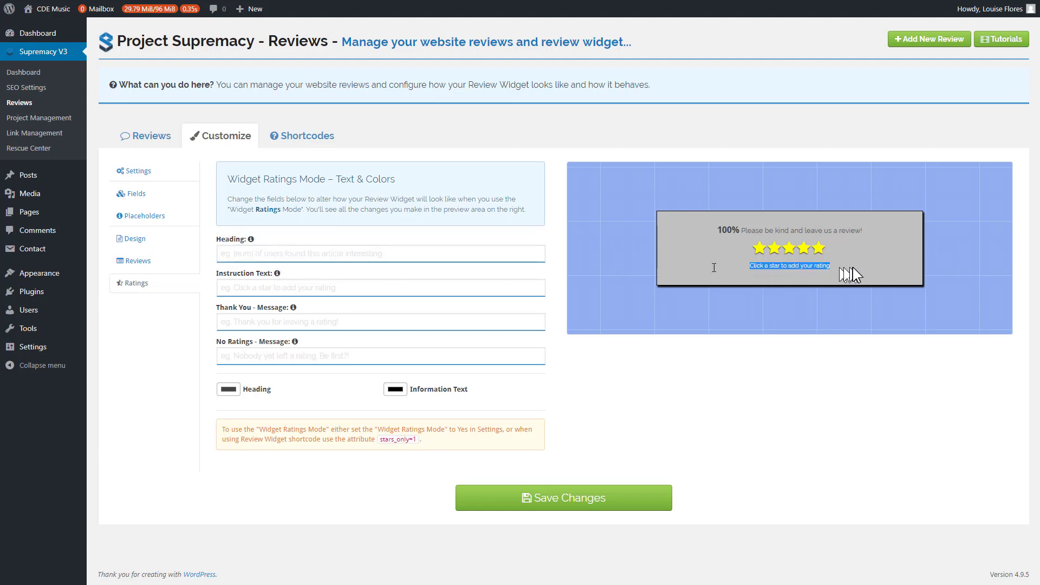
pyautogui.click(239, 253)
pyautogui.write('Heading')
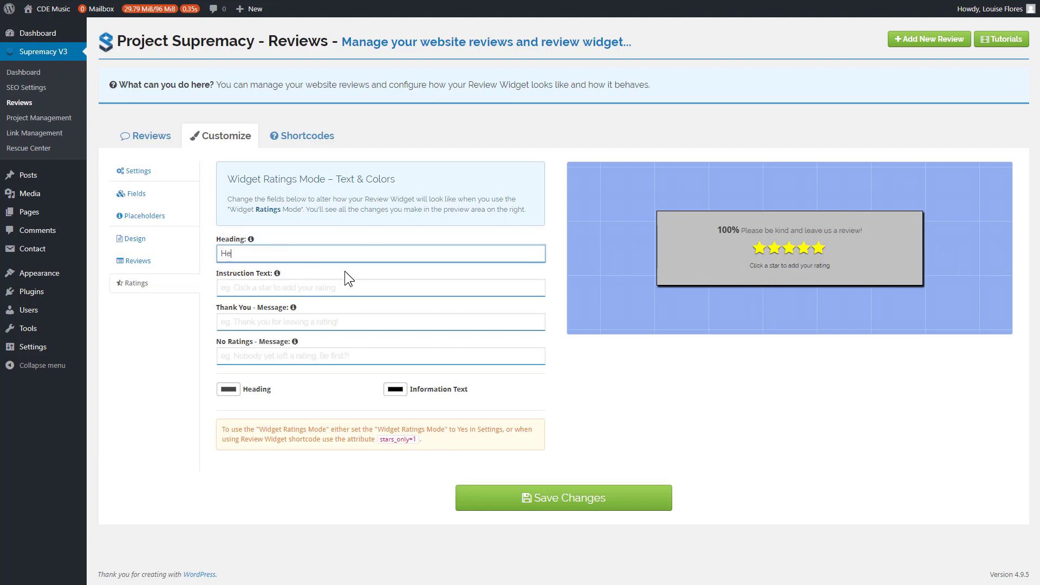
pyautogui.click(298, 288)
pyautogui.write('Instructions')
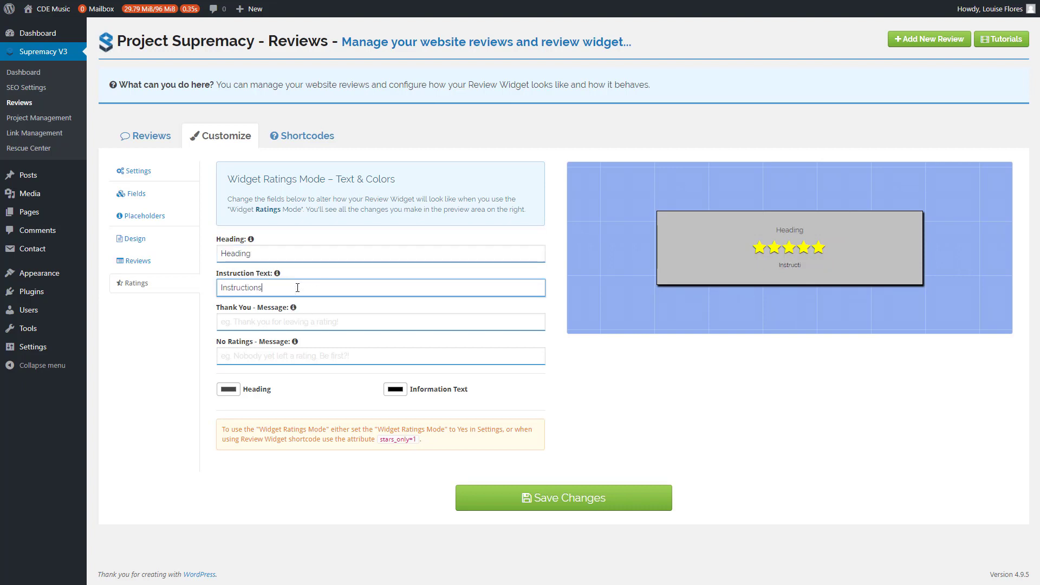
pyautogui.click(264, 323)
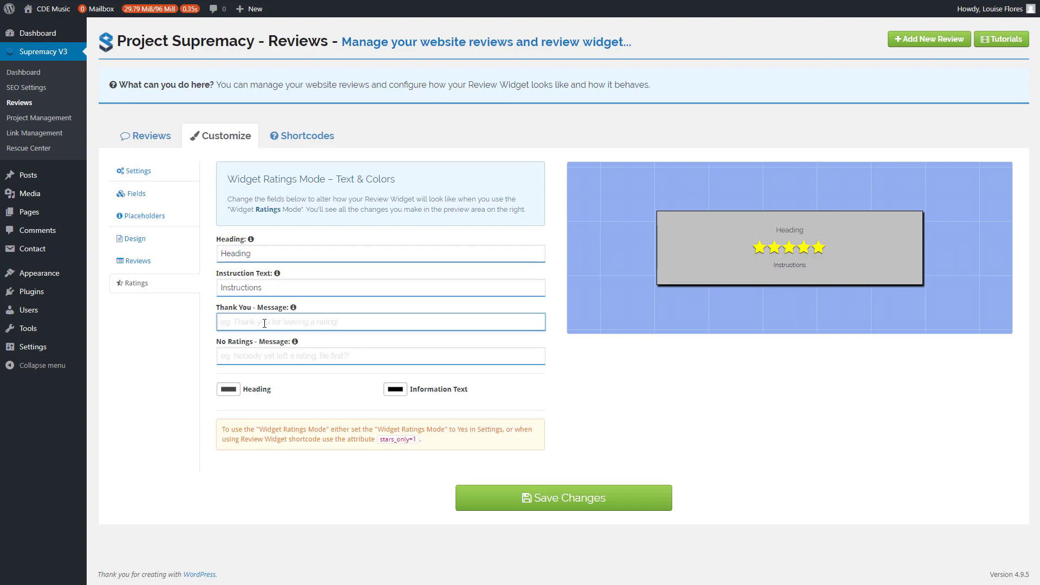
pyautogui.click(265, 362)
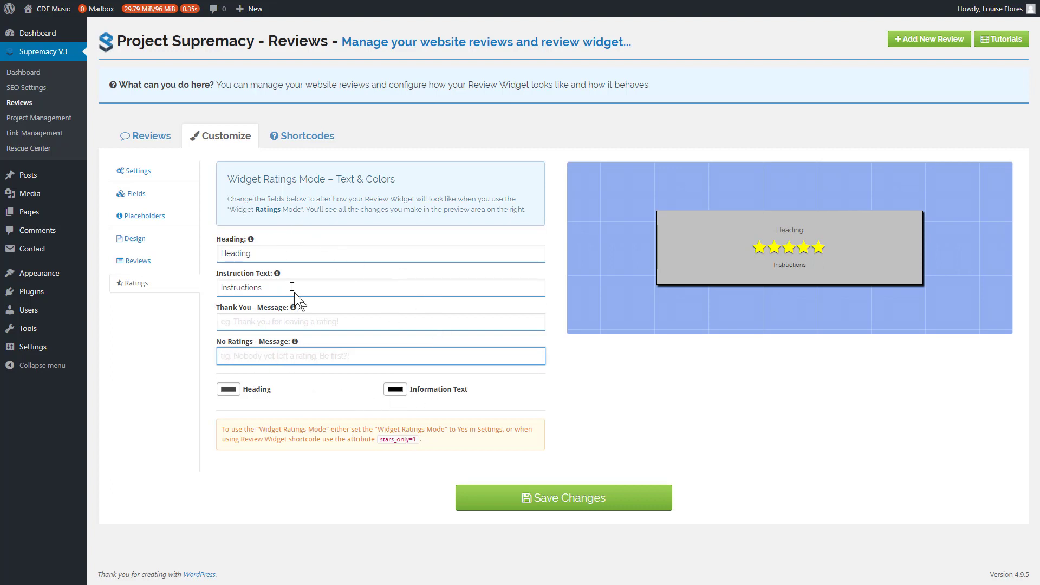
pyautogui.click(135, 263)
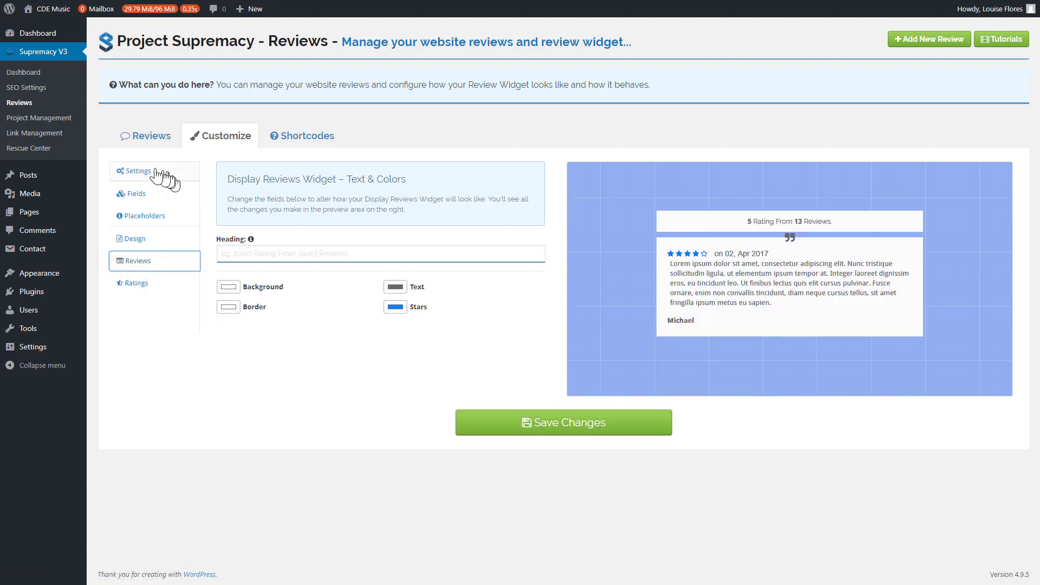
pyautogui.click(135, 283)
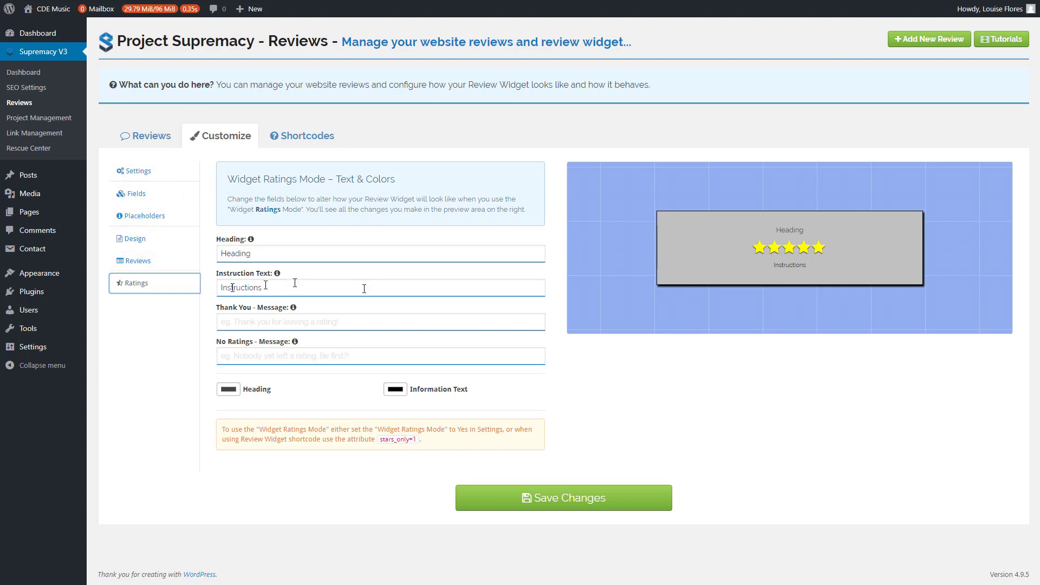
# Save the ratings mode text changes and return to the widget customization settings
pyautogui.click(551, 500)
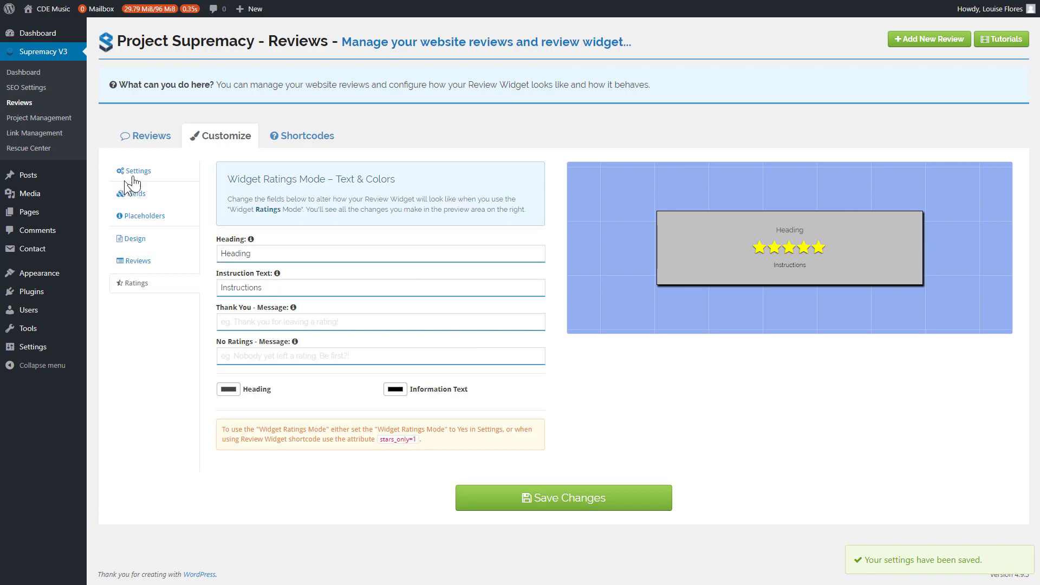
pyautogui.click(142, 136)
pyautogui.click(200, 136)
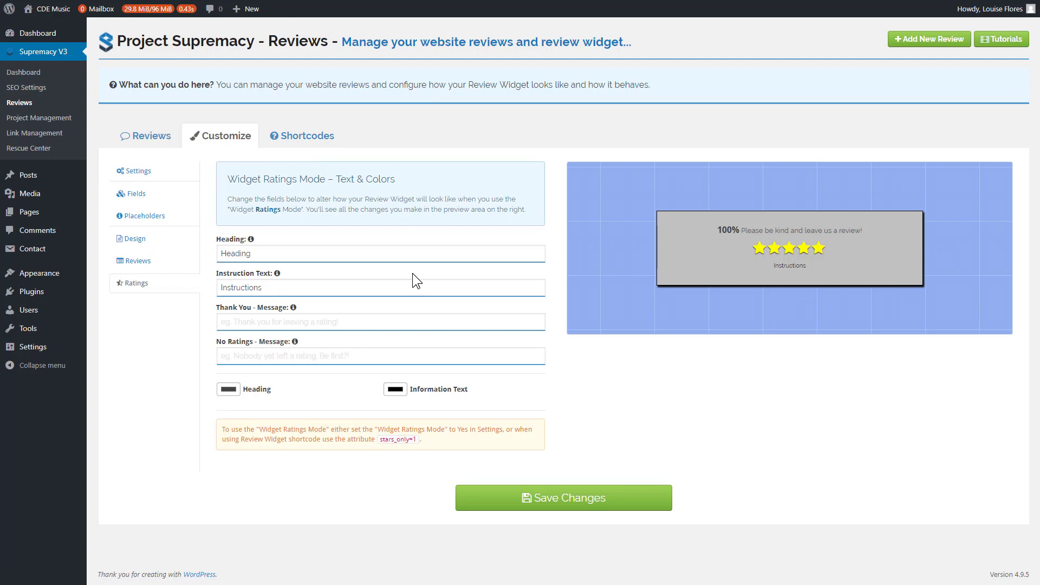
# Add the [PSv3] - Review Widget to the Sidebar area on the site's Widgets page
pyautogui.moveTo(34, 276)
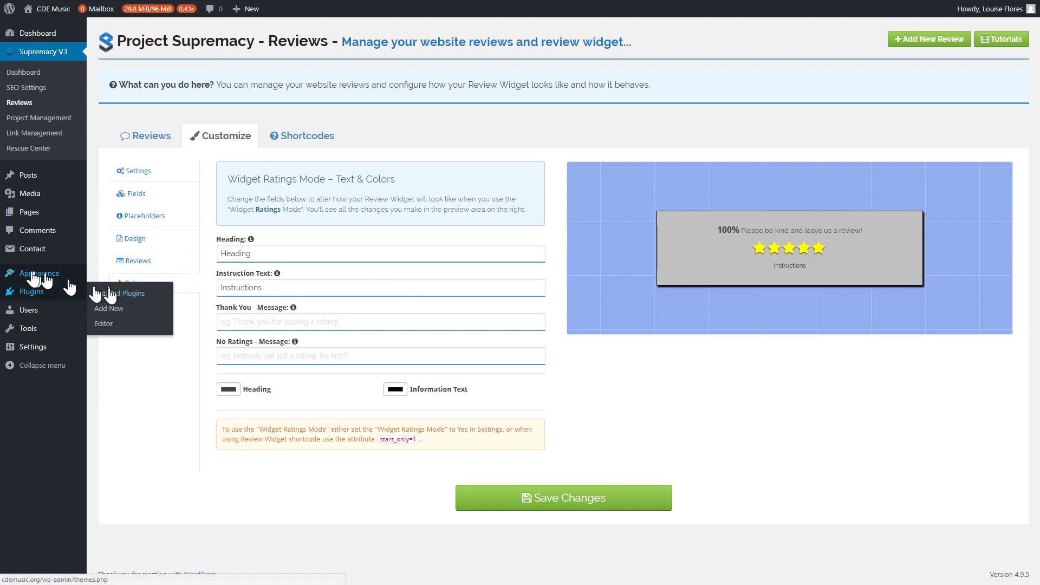
pyautogui.click(144, 308)
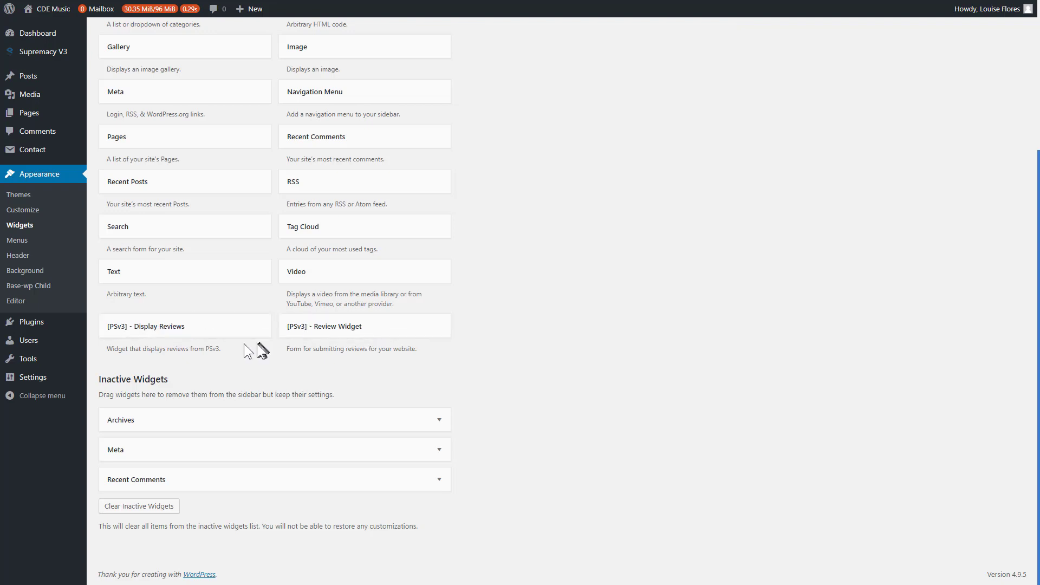
pyautogui.scroll(2, 250, 349)
pyautogui.scroll(2, 249, 348)
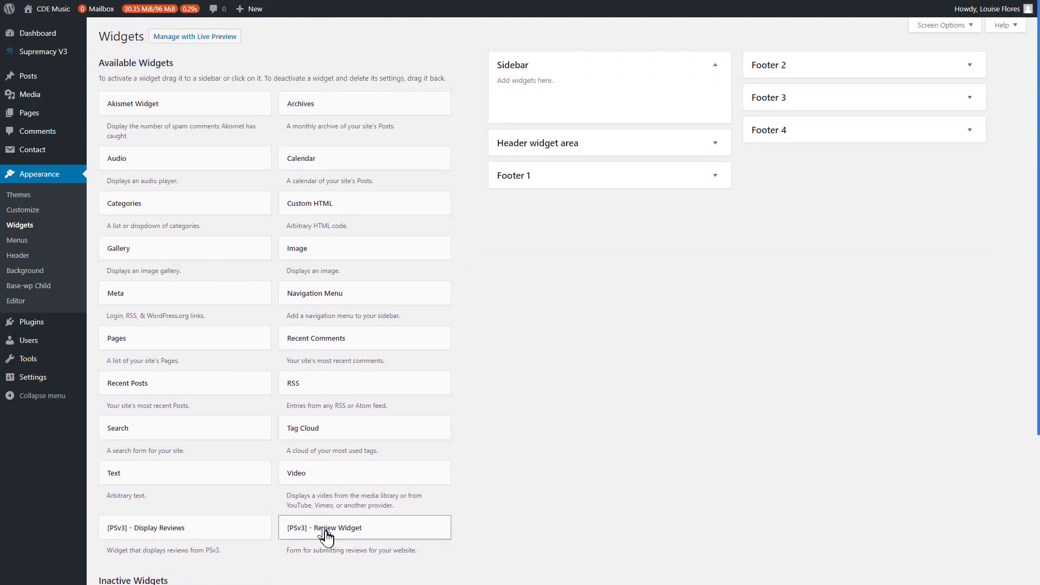
pyautogui.moveTo(328, 533); pyautogui.dragTo(554, 104)
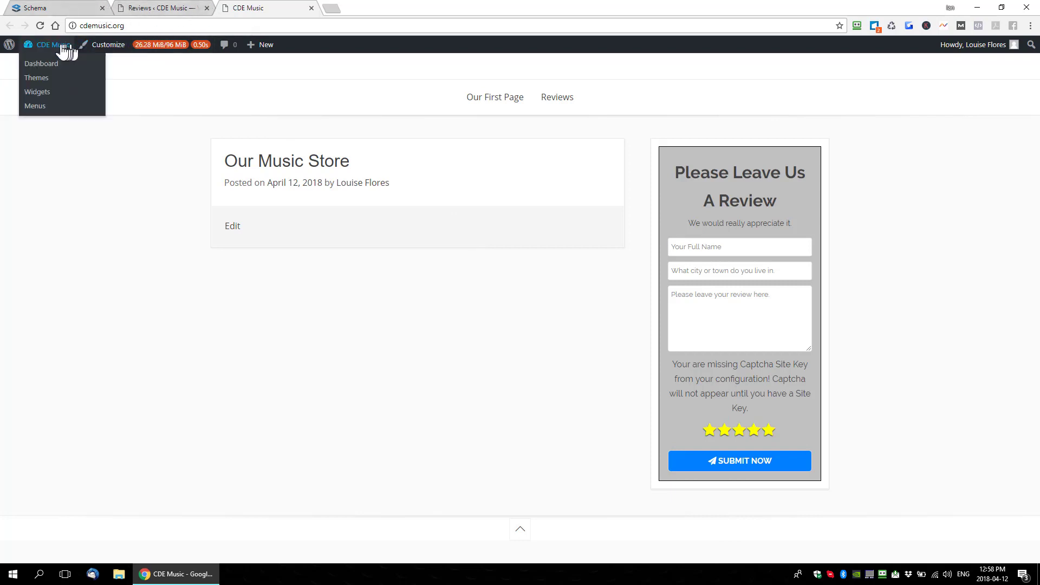
# Return to the Widgets page and add the [PSv3] - Display Reviews widget below the Review Widget in the Sidebar area
pyautogui.click(168, 9)
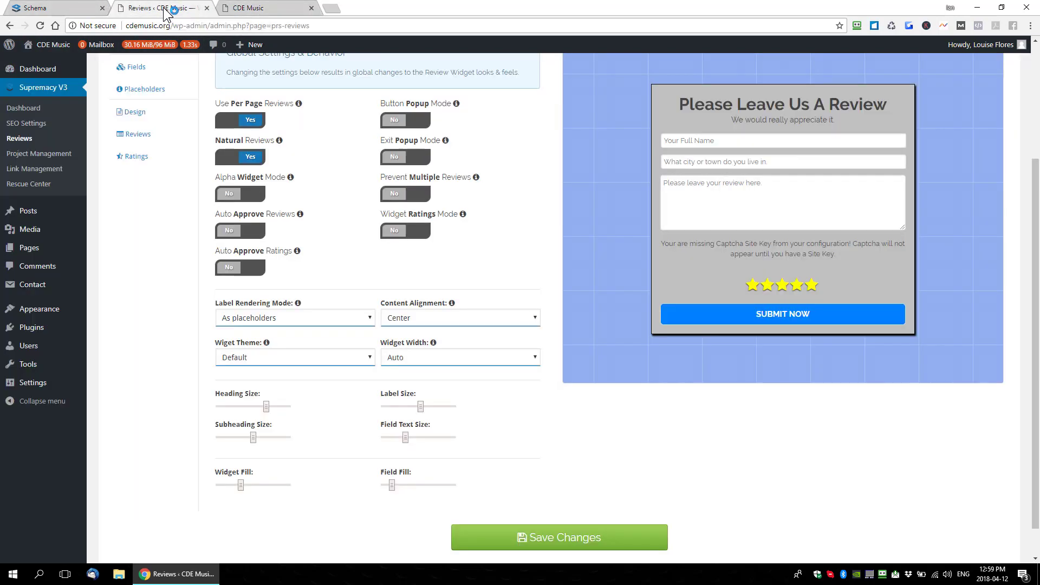
pyautogui.moveTo(49, 317)
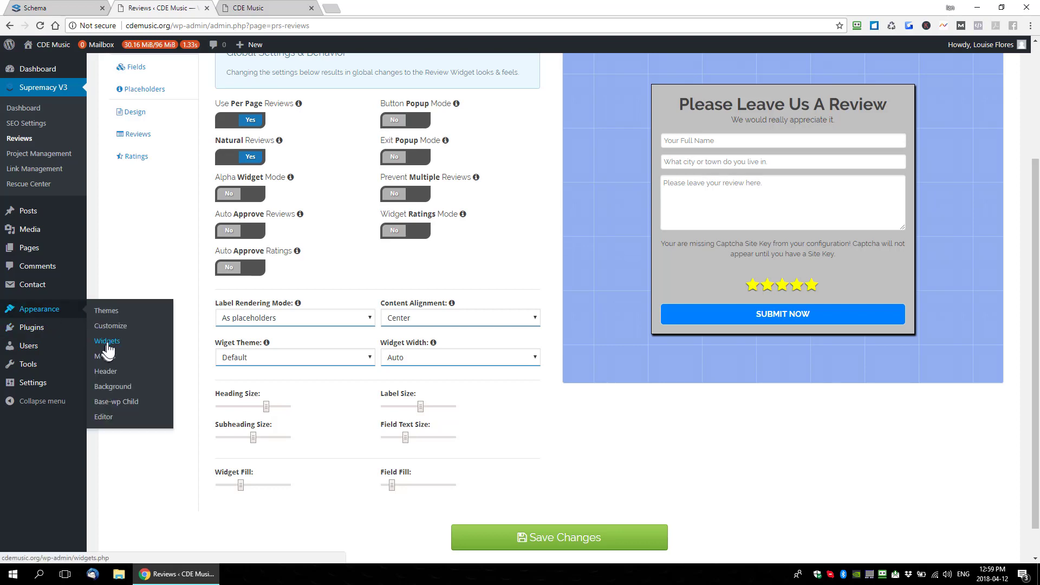
pyautogui.click(107, 339)
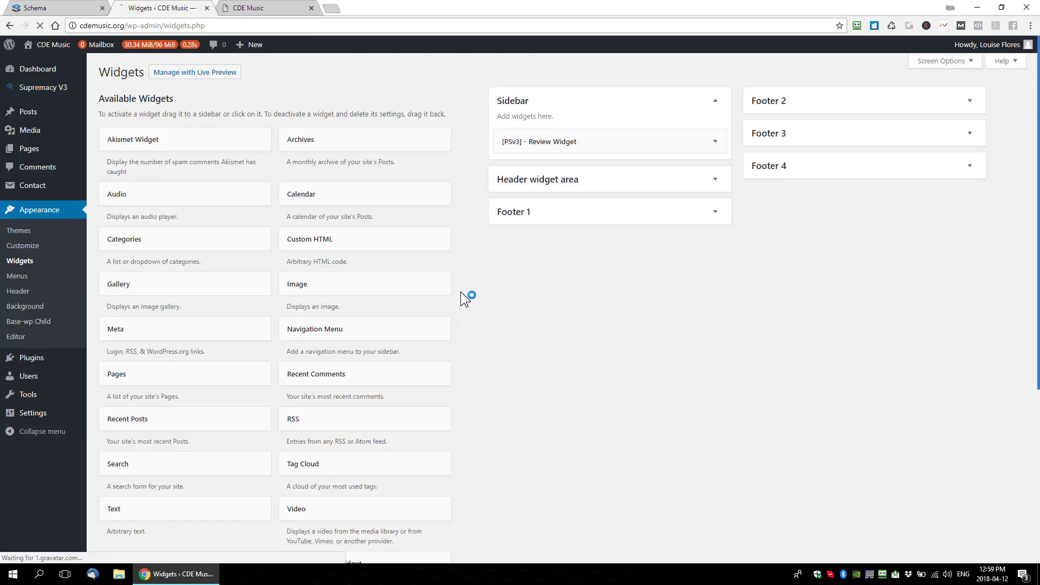
pyautogui.scroll(-5, 303, 375)
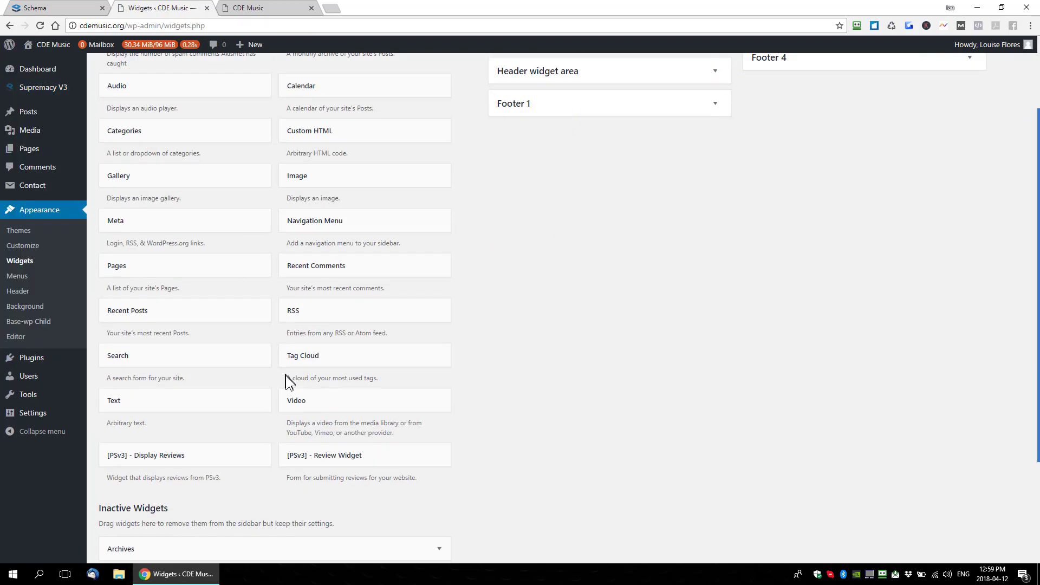
pyautogui.scroll(3, 187, 330)
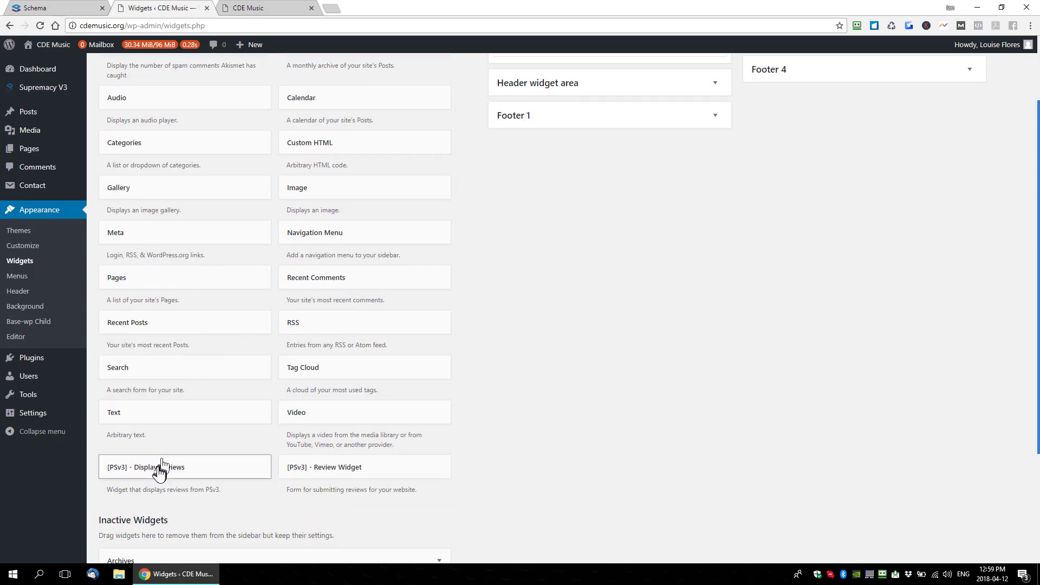
pyautogui.moveTo(162, 472); pyautogui.dragTo(558, 138)
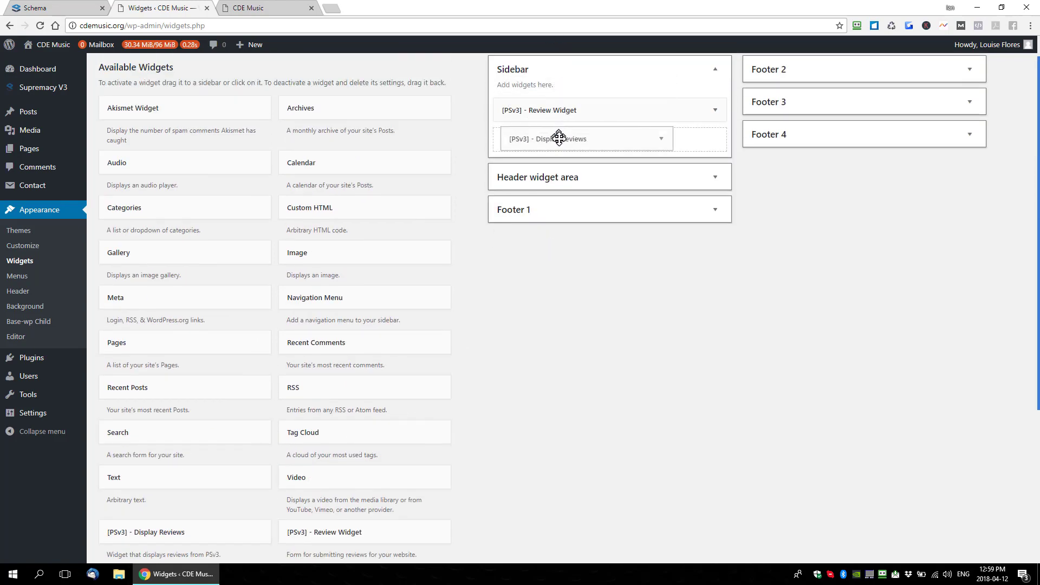
# Examine the options of the Display Reviews widget and the Review Widget in the Sidebar area
pyautogui.click(715, 140)
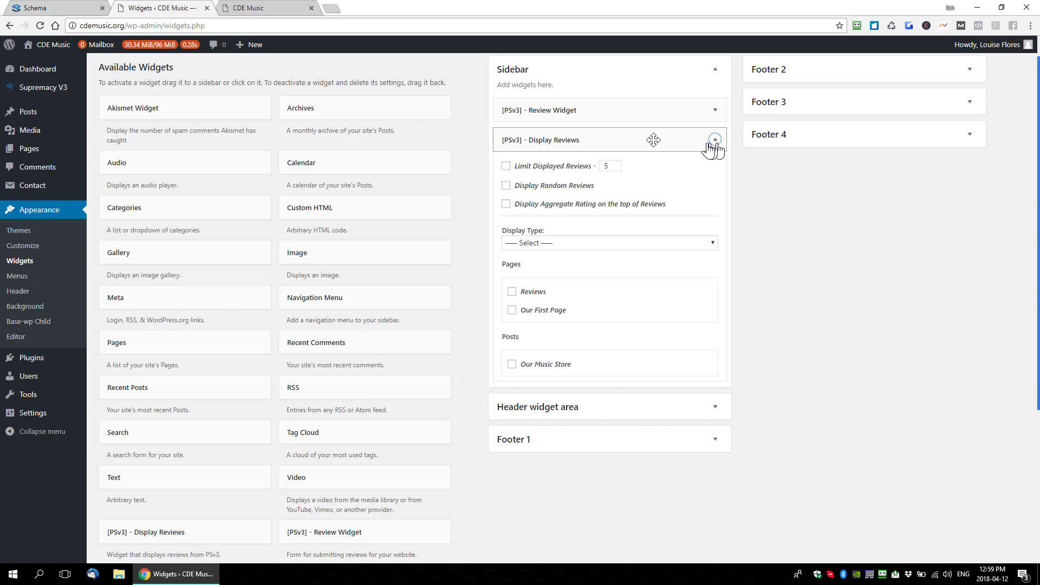
pyautogui.click(715, 111)
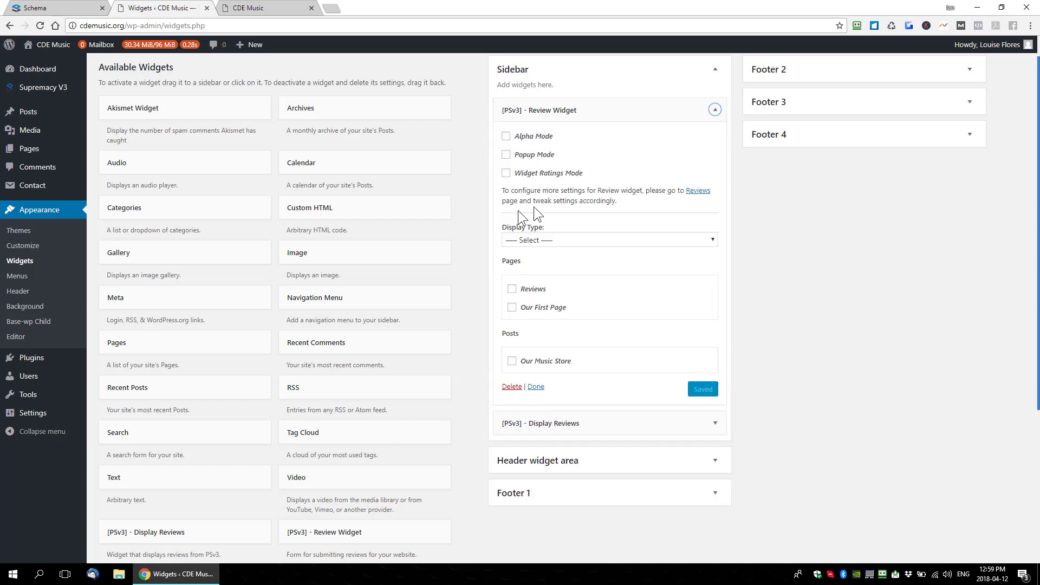
pyautogui.click(714, 111)
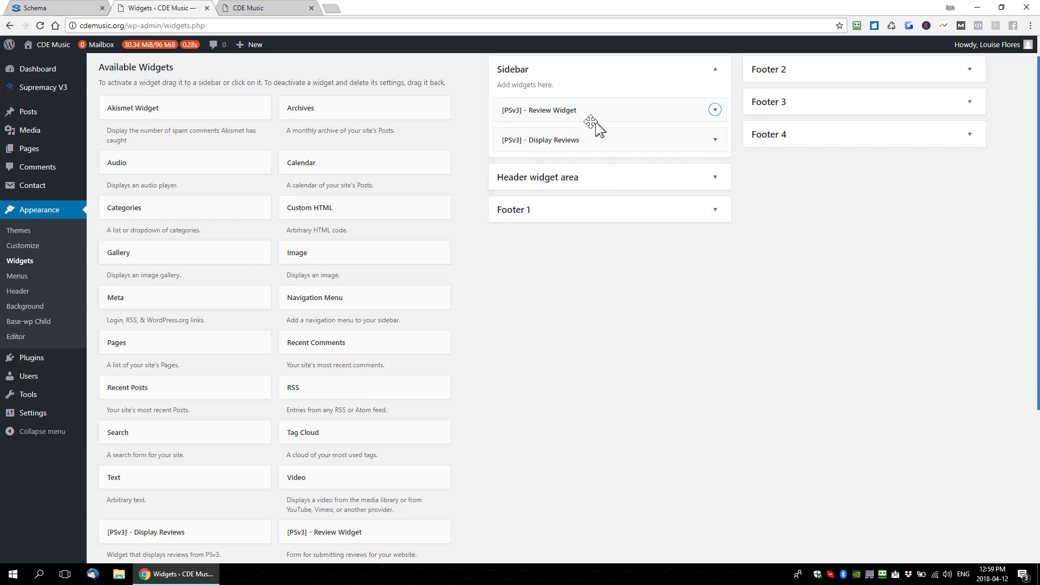
# Reload the site's front page and check how the Display Reviews widget appears below the review form
pyautogui.click(268, 9)
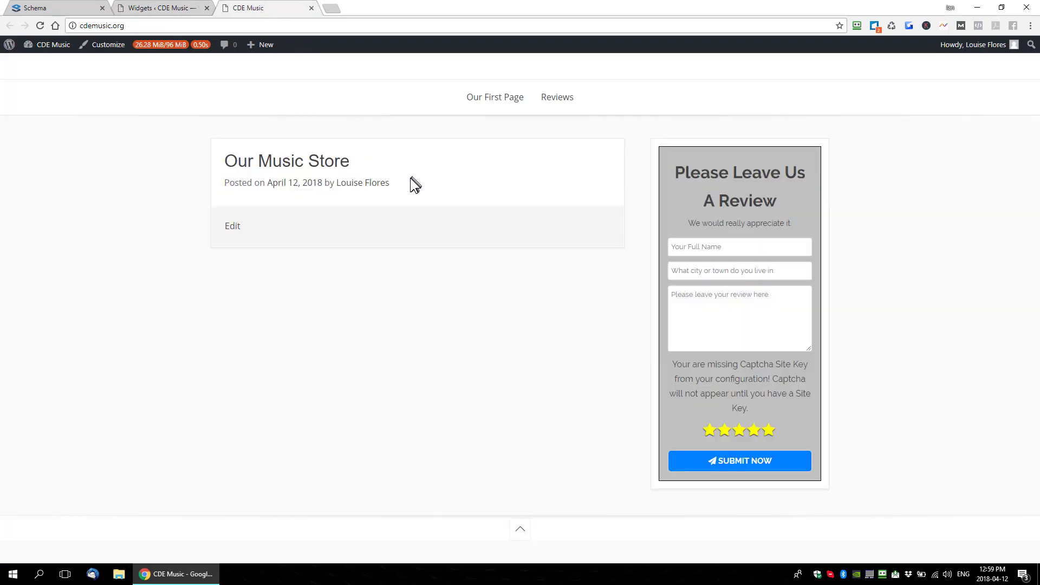
pyautogui.press('F5')
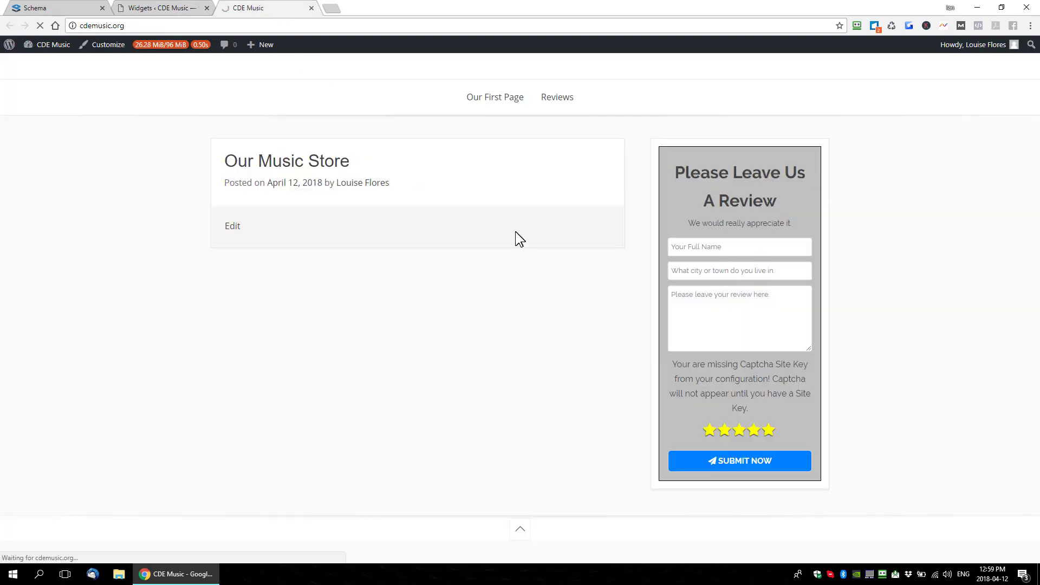
pyautogui.scroll(-1, 581, 331)
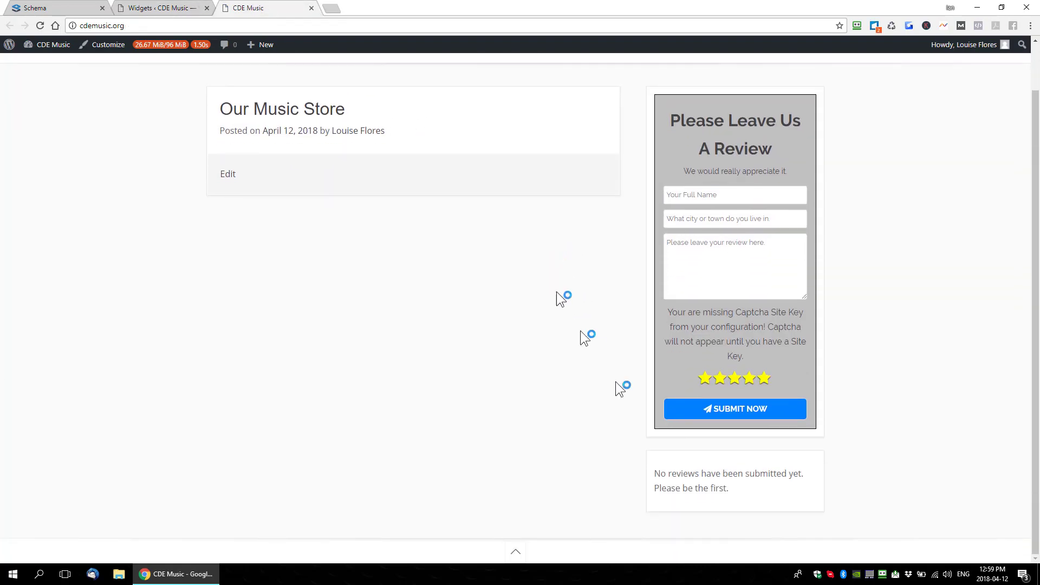
pyautogui.moveTo(652, 472); pyautogui.dragTo(739, 489)
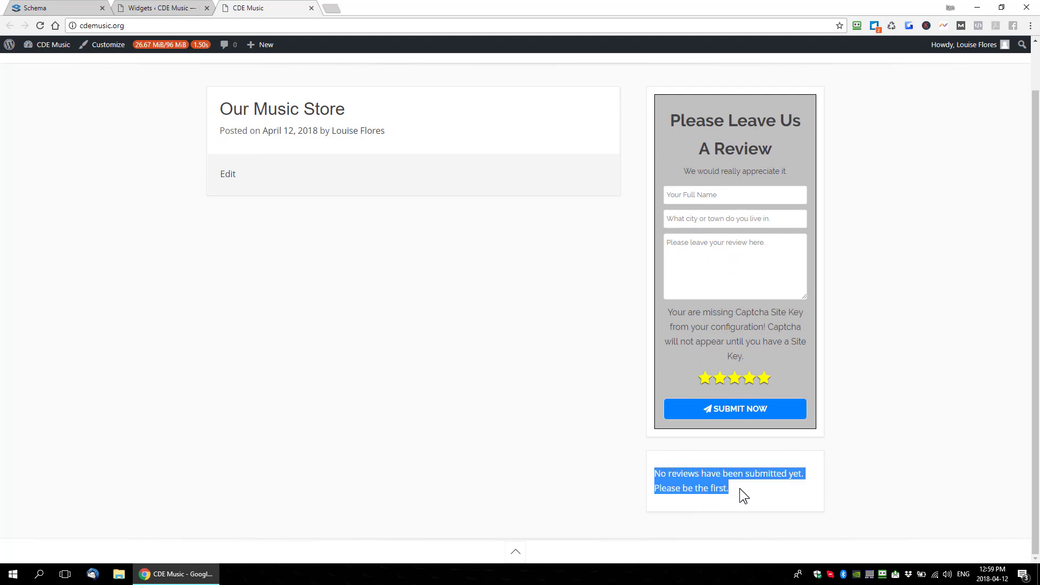
pyautogui.click(752, 485)
pyautogui.moveTo(678, 481); pyautogui.dragTo(747, 486)
pyautogui.click(715, 488)
pyautogui.click(748, 486)
# Fill in the review form with the reviewer's full name, the city Edmonton and the text "Think your services are excellent.", and submit it
pyautogui.click(716, 198)
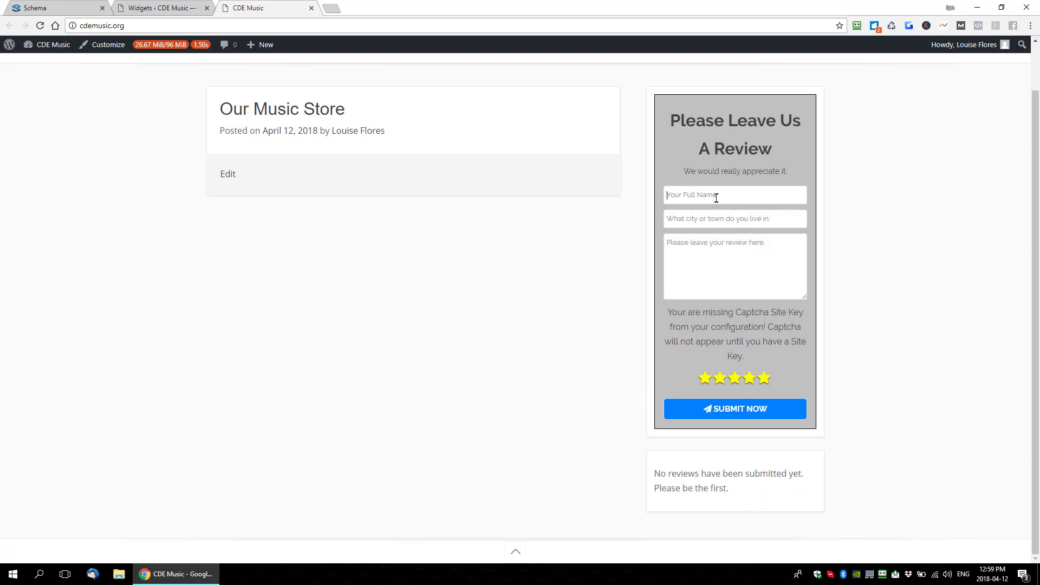
pyautogui.write('Herc Magnus')
pyautogui.press('Tab')
pyautogui.write('E')
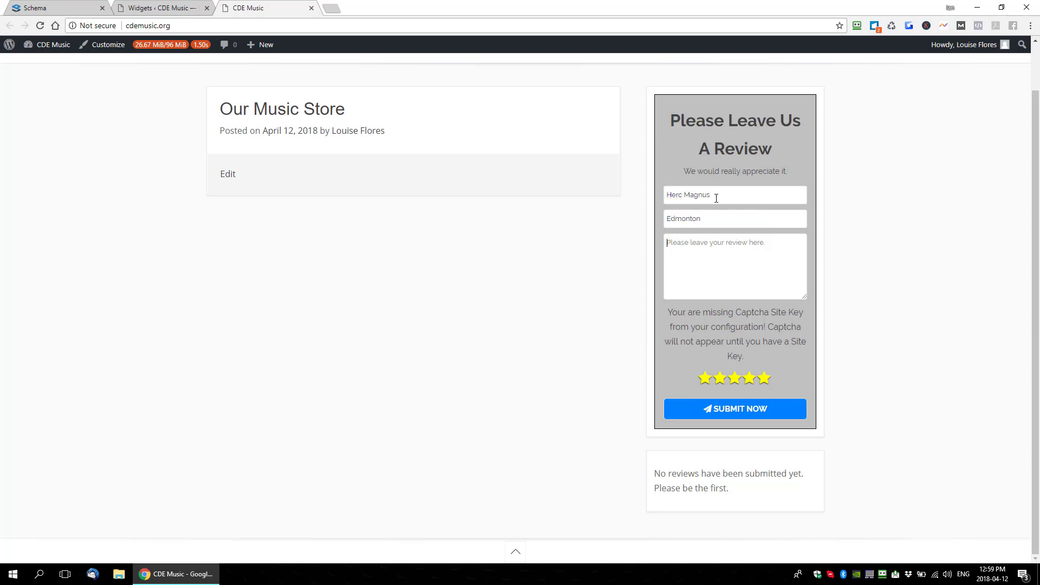
pyautogui.write('Th')
pyautogui.click(727, 410)
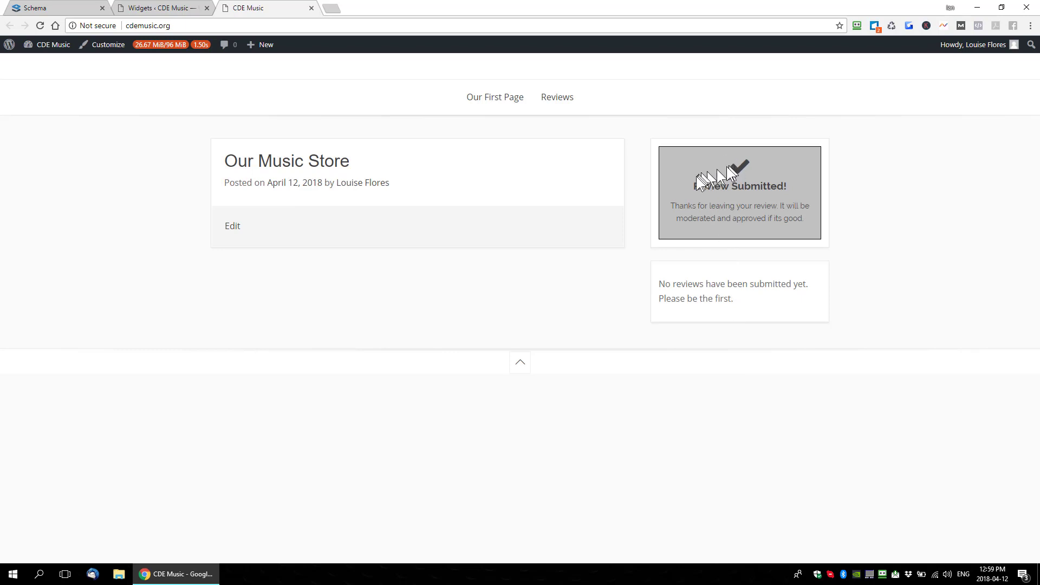
# Read the submission heading and confirmation message in the sidebar's review widget
pyautogui.moveTo(694, 184); pyautogui.dragTo(747, 183)
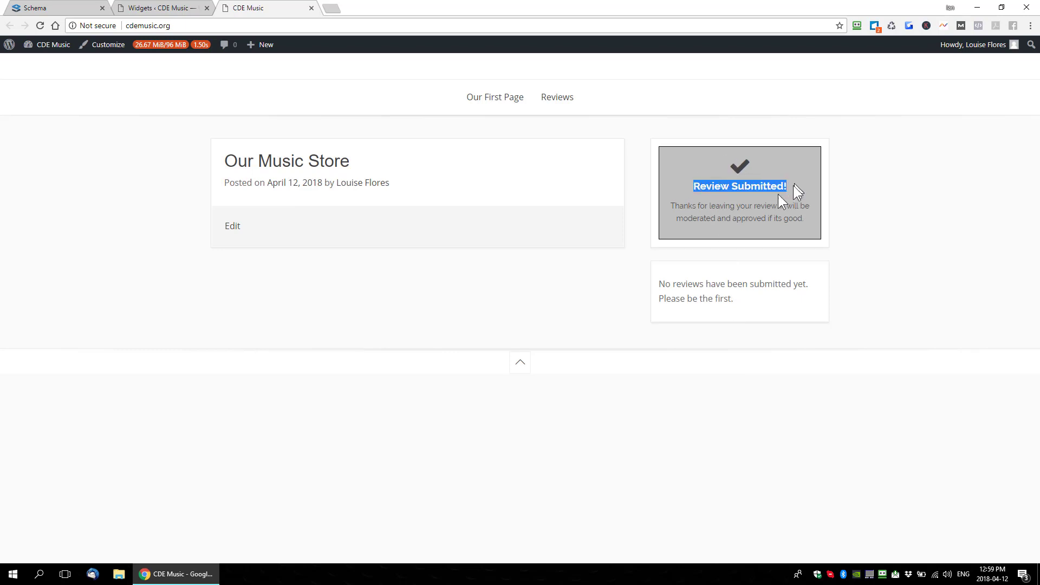
pyautogui.moveTo(684, 206); pyautogui.dragTo(811, 220)
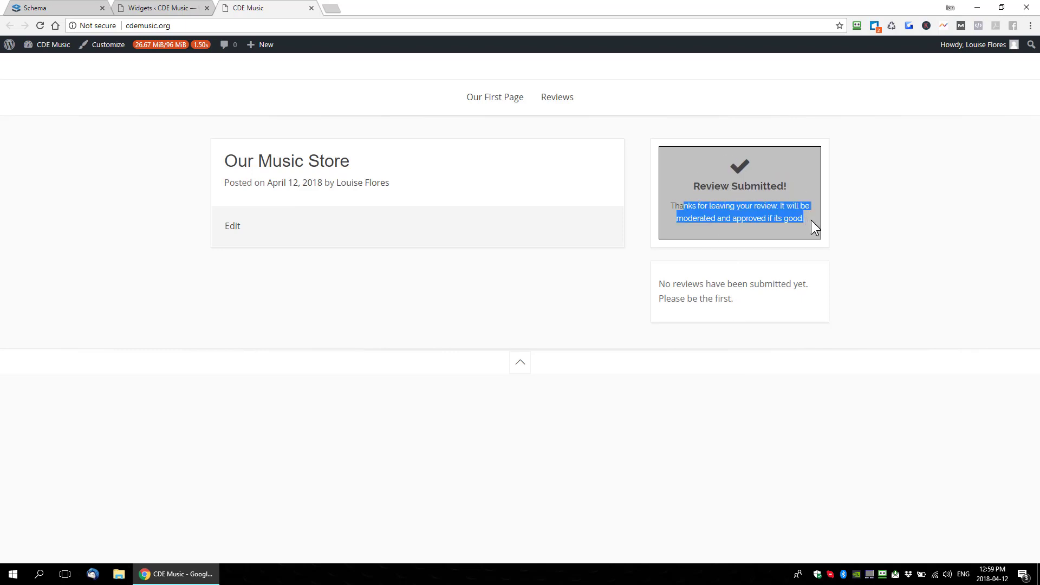
pyautogui.click(760, 228)
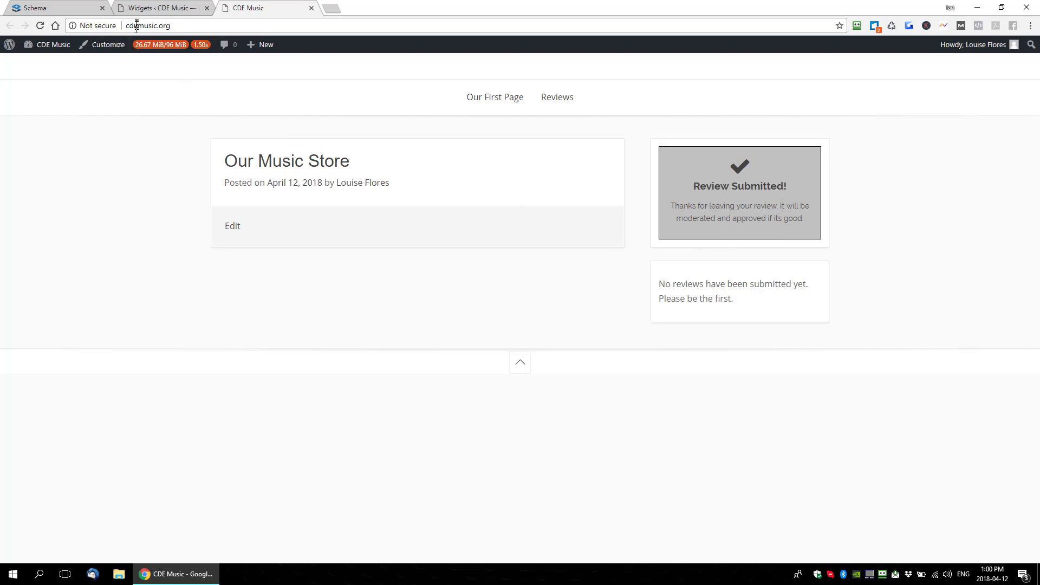
# Open the Supremacy V3 reviews list in the site admin and approve the submitted review
pyautogui.click(144, 8)
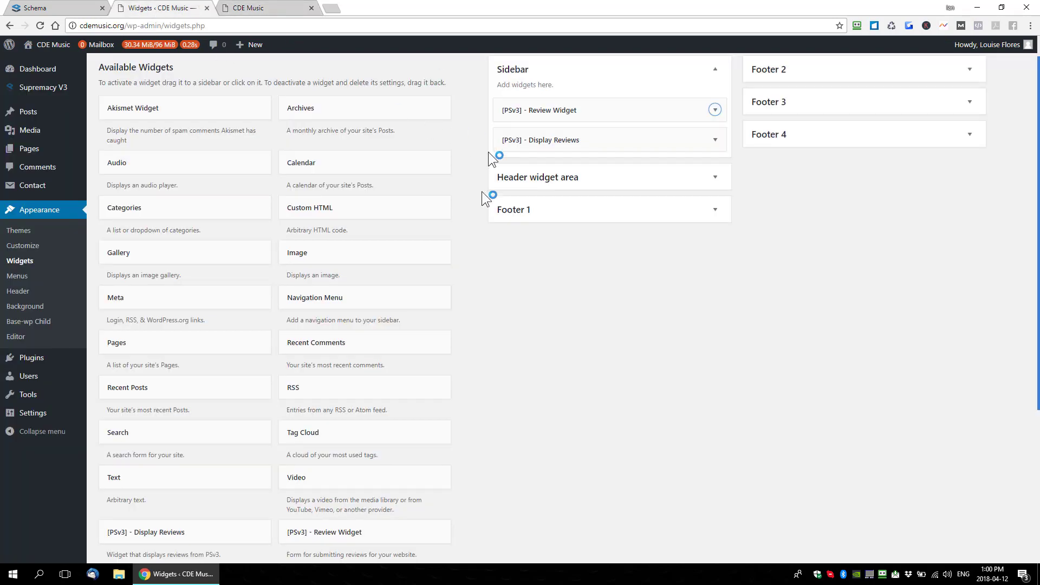
pyautogui.click(65, 8)
pyautogui.click(130, 5)
pyautogui.moveTo(49, 88)
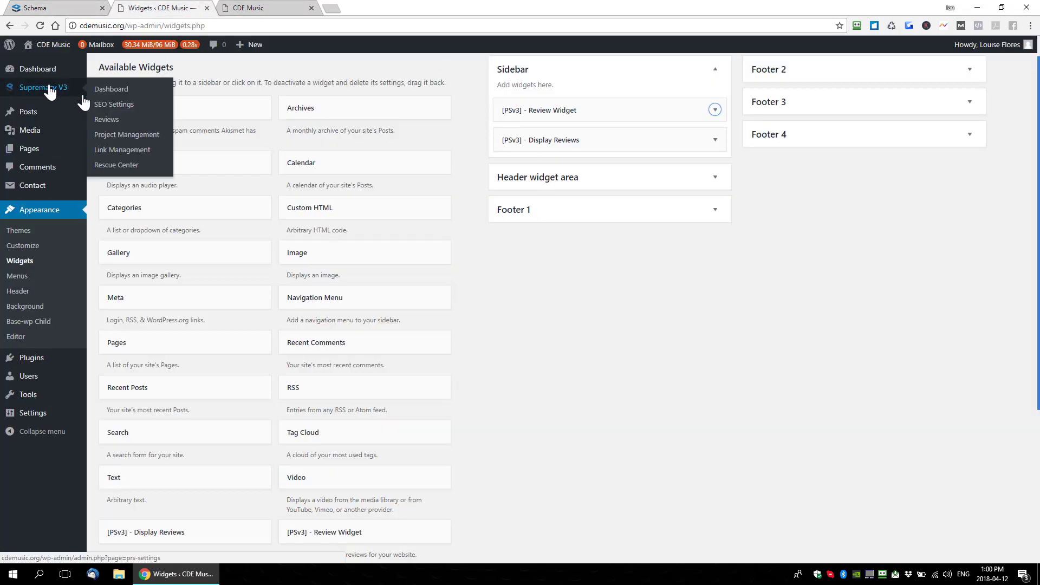
pyautogui.click(122, 123)
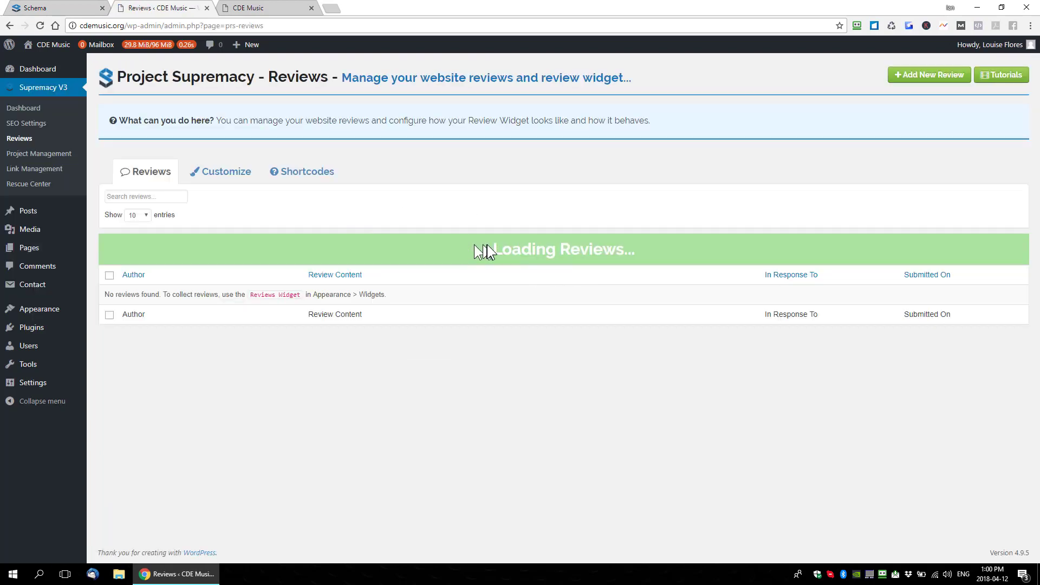
pyautogui.moveTo(486, 247); pyautogui.dragTo(654, 253)
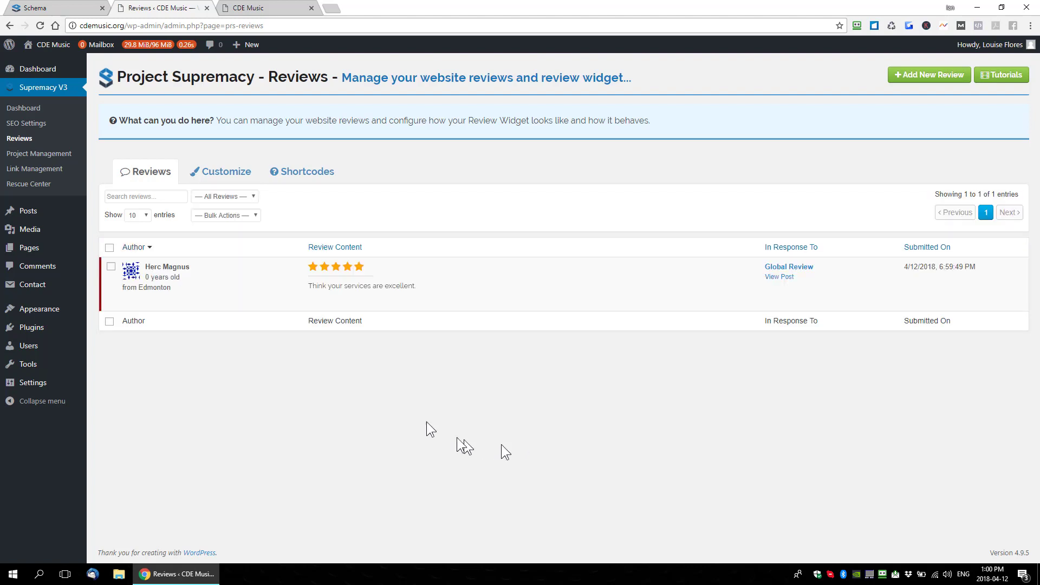
pyautogui.moveTo(158, 264)
pyautogui.click(325, 303)
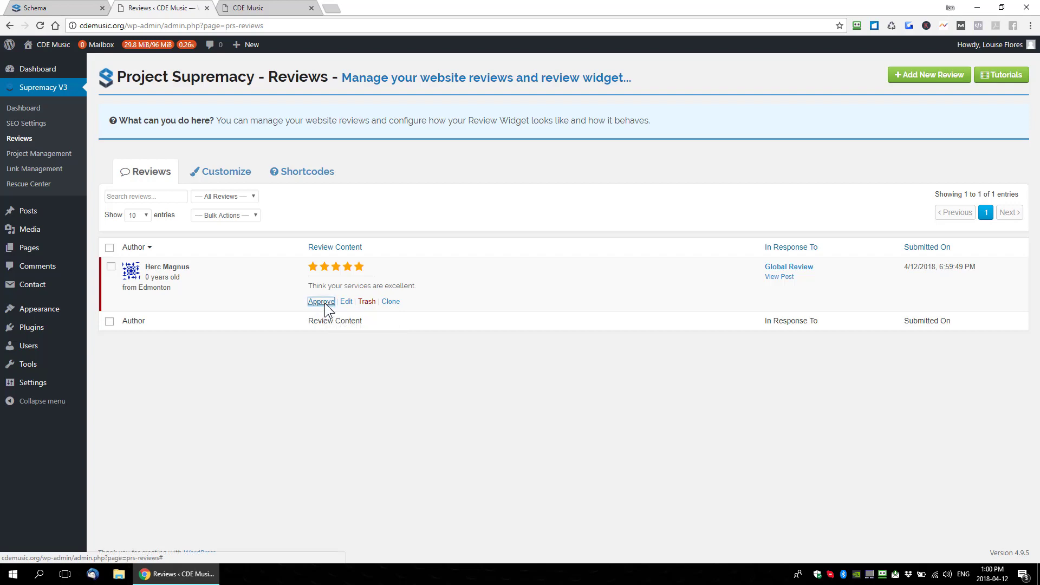
# Reload the site's front page and check how the approved review is displayed below the review form
pyautogui.hotkey('ctrl', 'Tab')
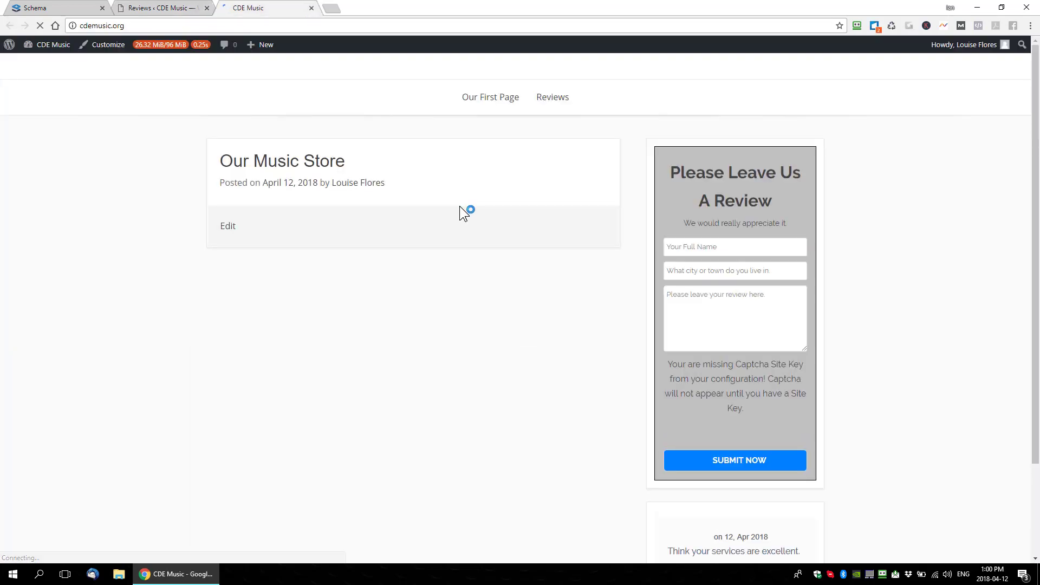
pyautogui.scroll(-2, 551, 287)
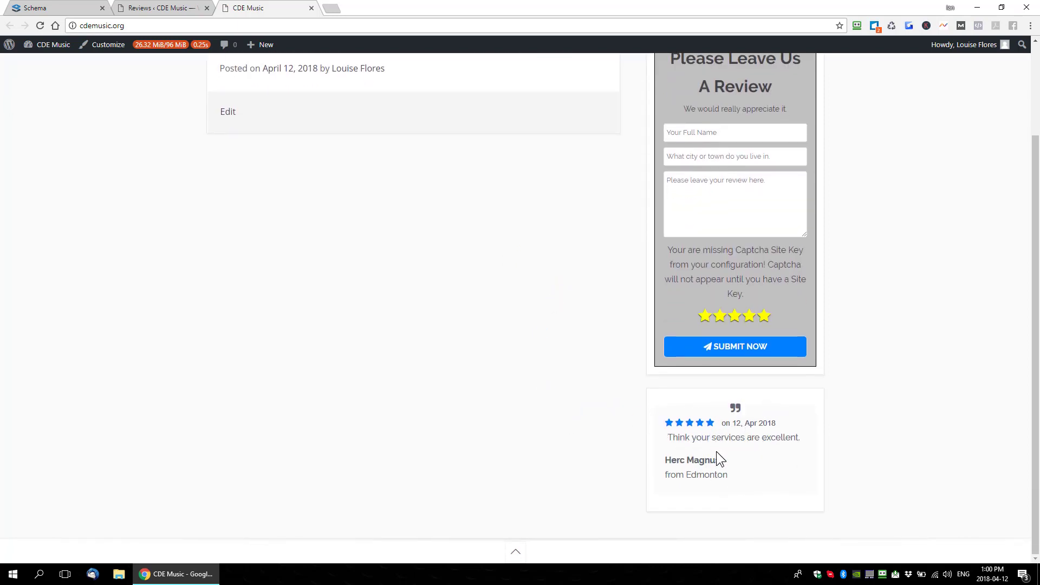
pyautogui.scroll(2, 755, 460)
pyautogui.scroll(-2, 773, 255)
pyautogui.scroll(2, 460, 308)
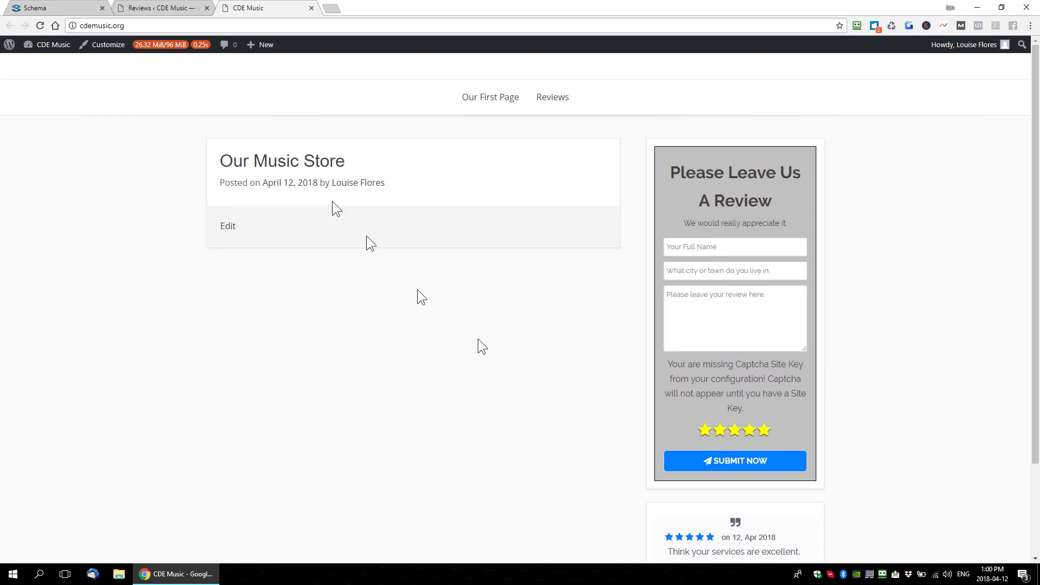
# Return to the Widgets page in the site admin and open the options of the Sidebar's Review Widget
pyautogui.click(166, 9)
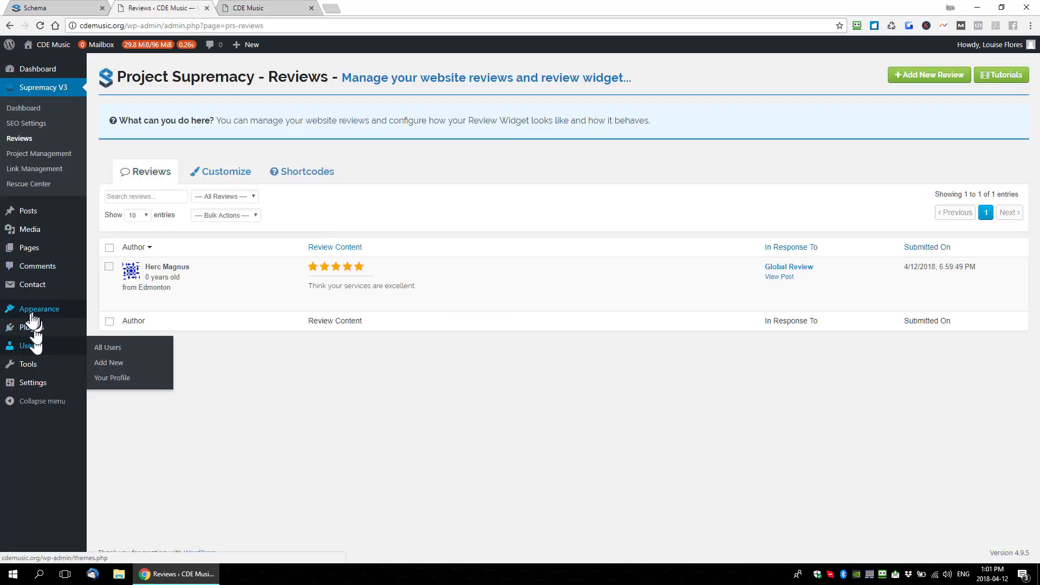
pyautogui.moveTo(39, 310)
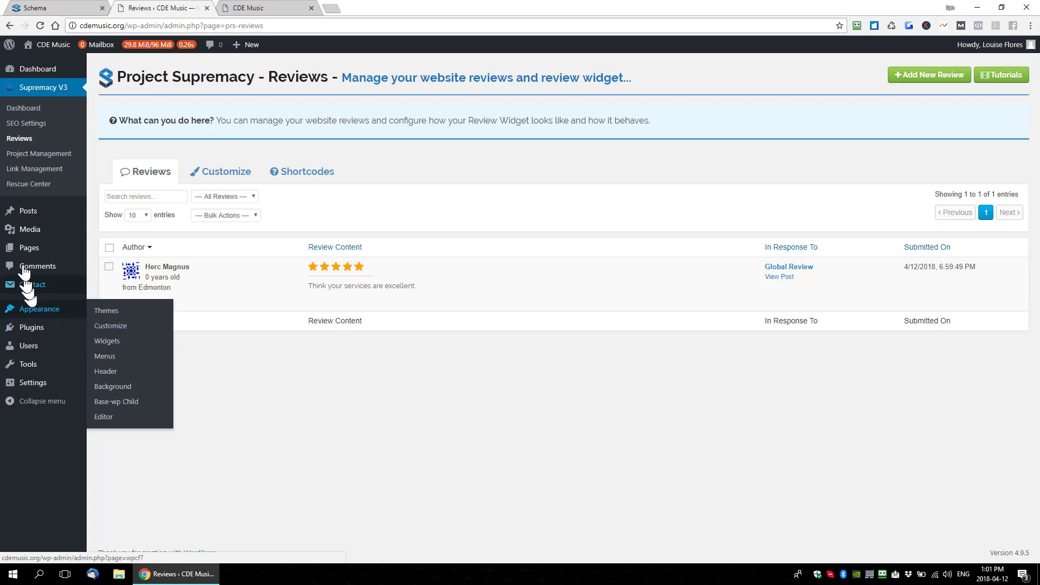
pyautogui.click(105, 341)
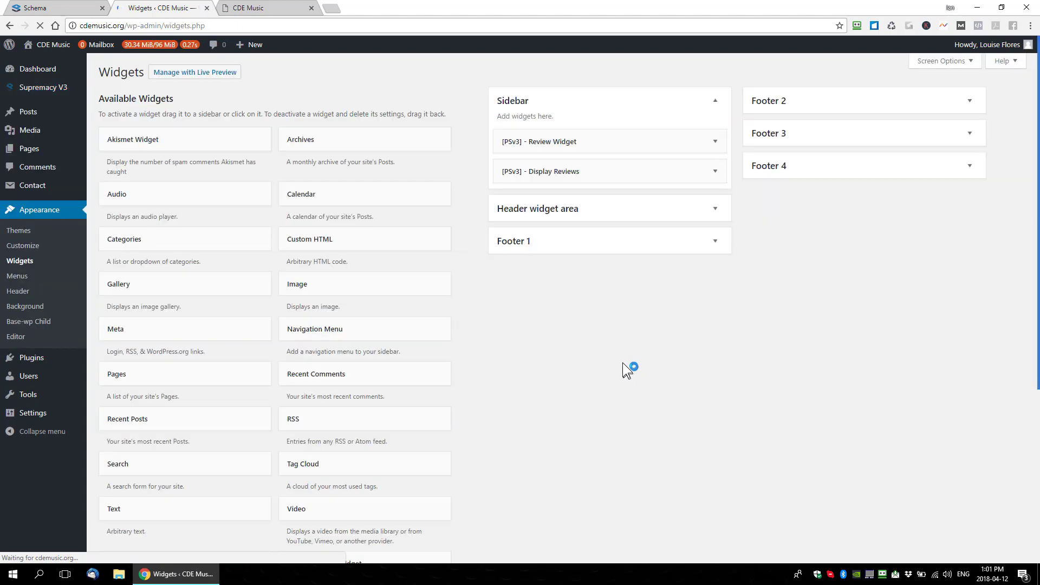
pyautogui.click(718, 143)
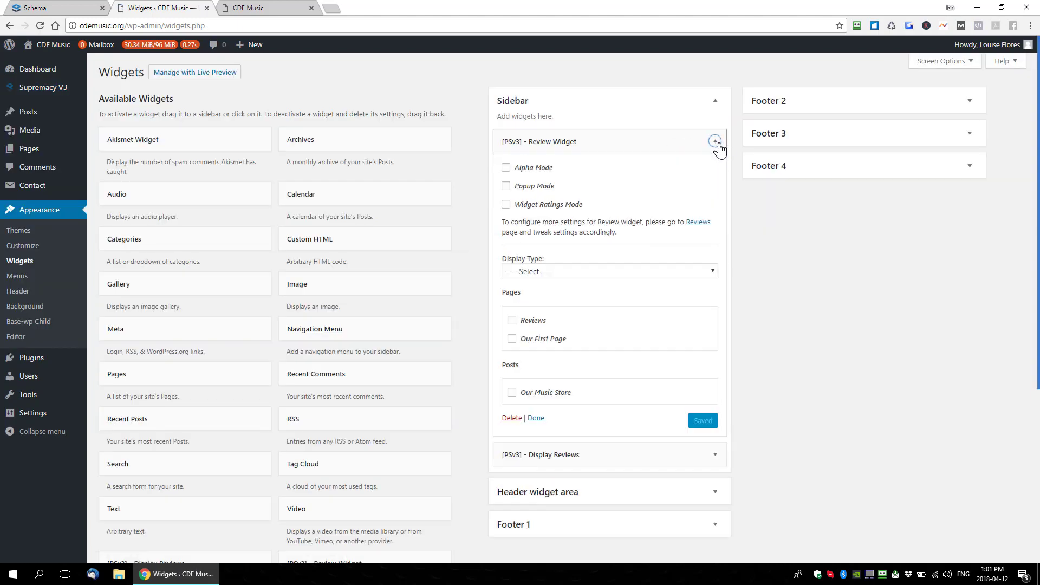
pyautogui.click(536, 169)
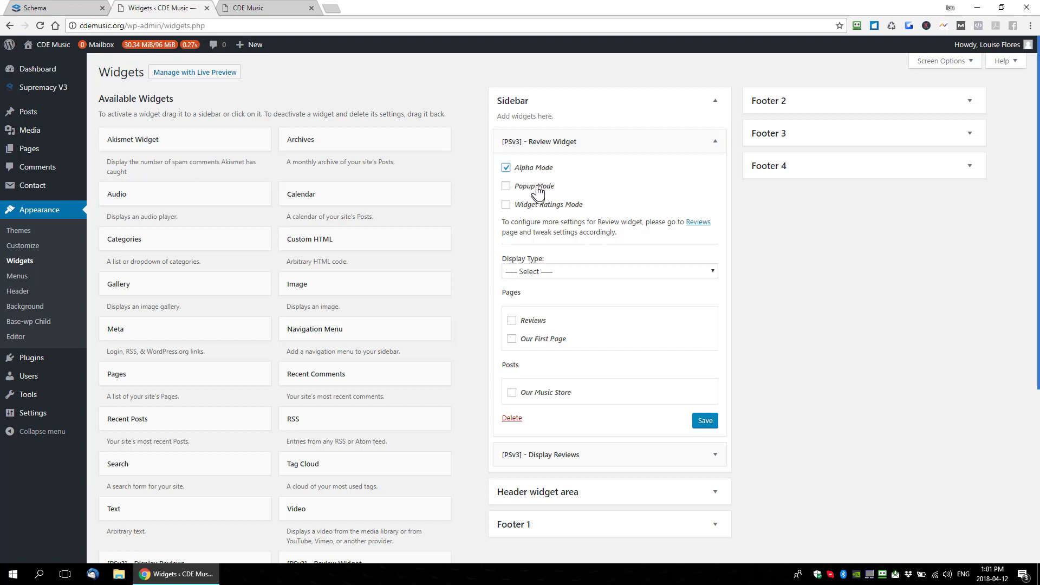
pyautogui.click(535, 187)
pyautogui.click(534, 206)
pyautogui.click(535, 206)
pyautogui.click(534, 187)
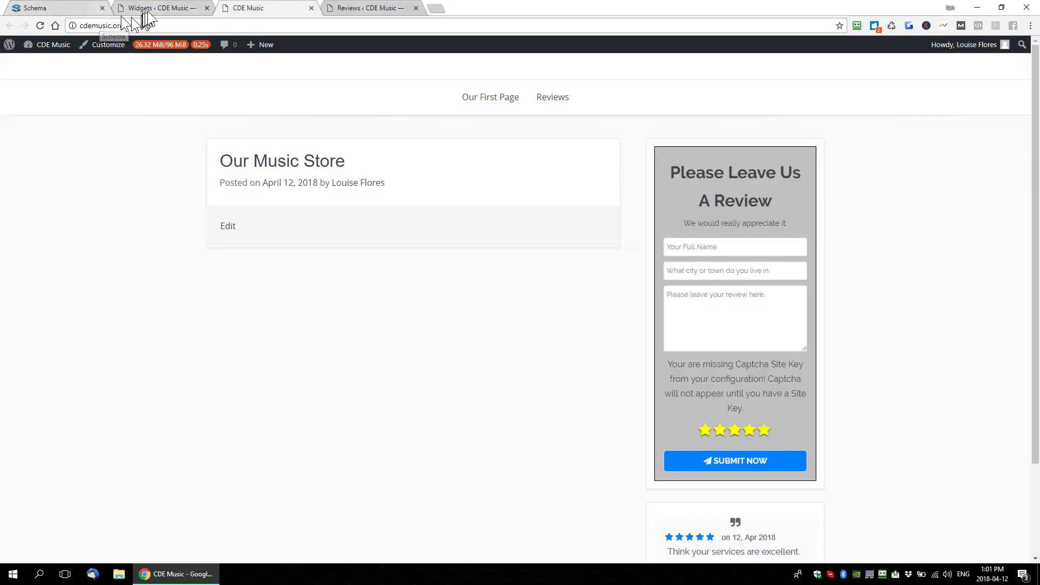
# Examine the Alpha Widget, Exit Popup and Widget Ratings mode settings on the Supremacy V3 Reviews customization page, then view the site's front page
pyautogui.click(144, 11)
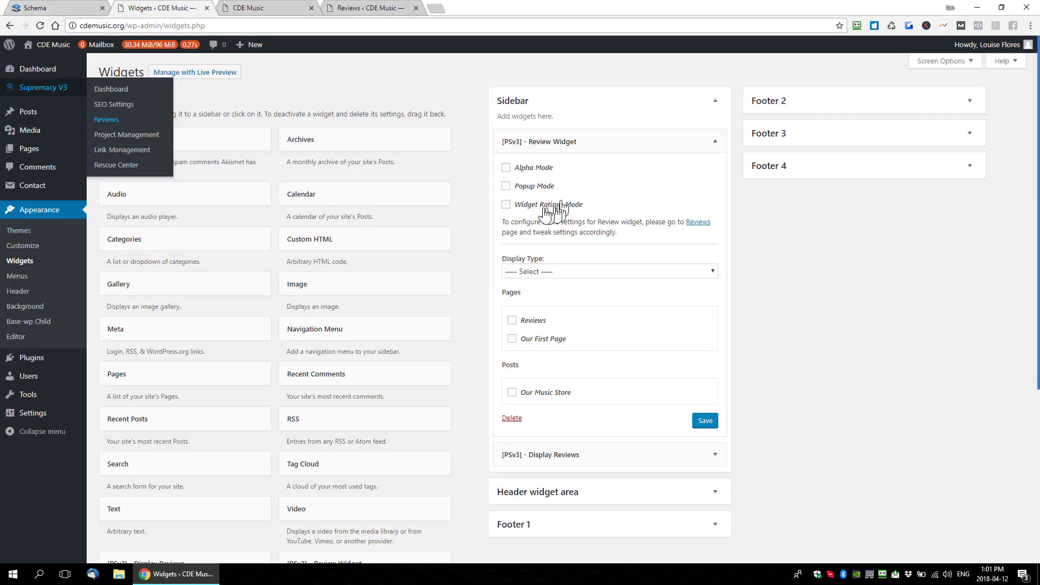
pyautogui.click(374, 8)
pyautogui.moveTo(215, 340); pyautogui.dragTo(276, 340)
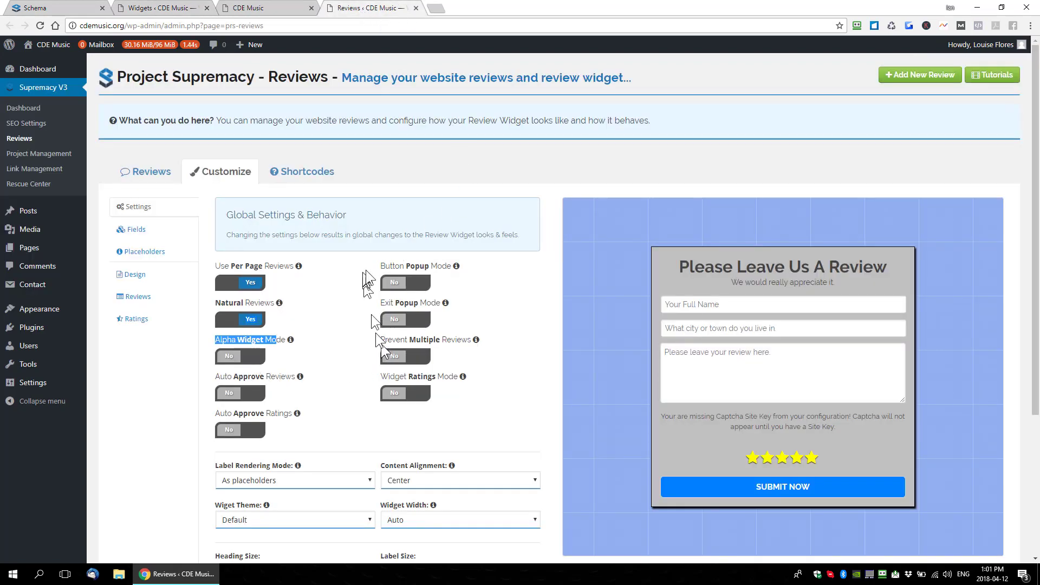
pyautogui.moveTo(389, 305); pyautogui.dragTo(436, 306)
pyautogui.moveTo(399, 376); pyautogui.dragTo(443, 376)
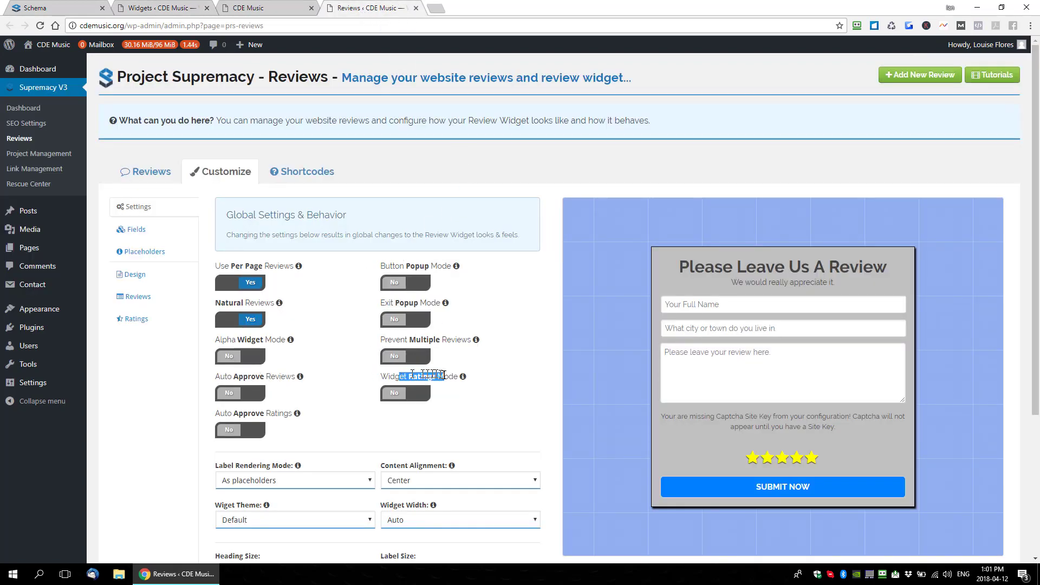
pyautogui.click(277, 8)
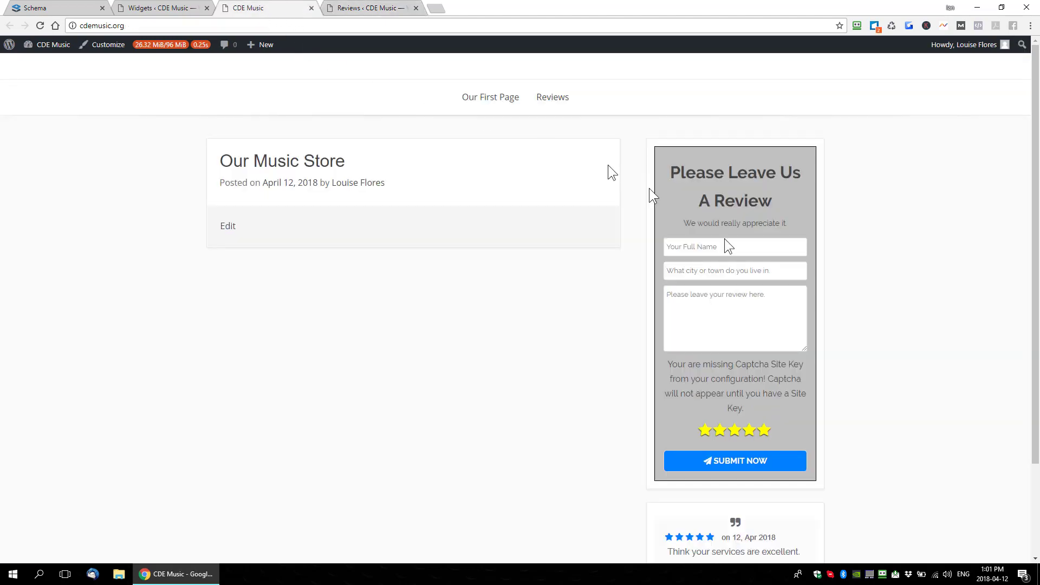
# Enable Alpha Mode for the Sidebar's Review Widget, save it, and check the form on the reloaded front page
pyautogui.click(192, 11)
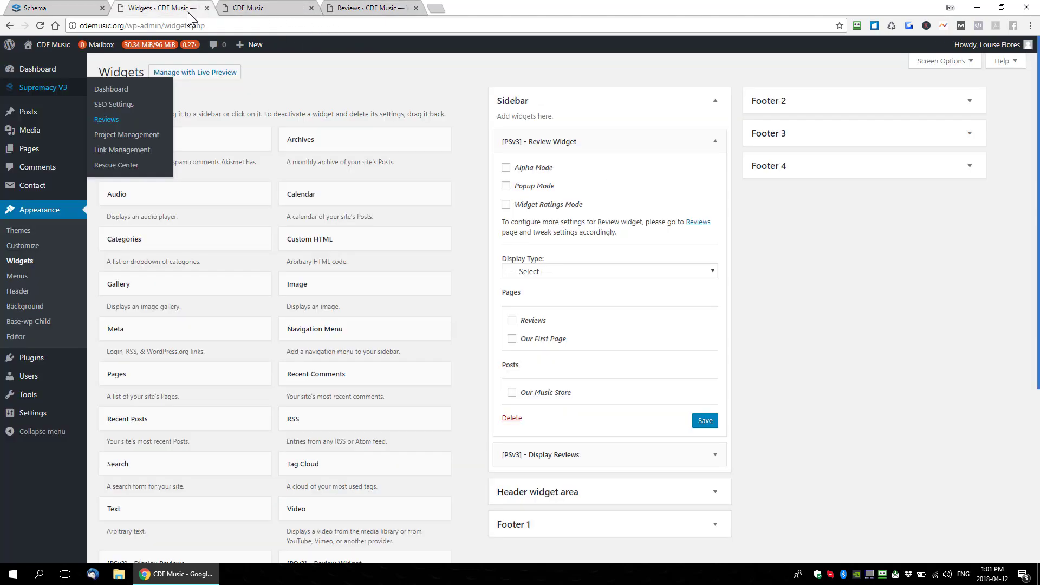
pyautogui.click(507, 170)
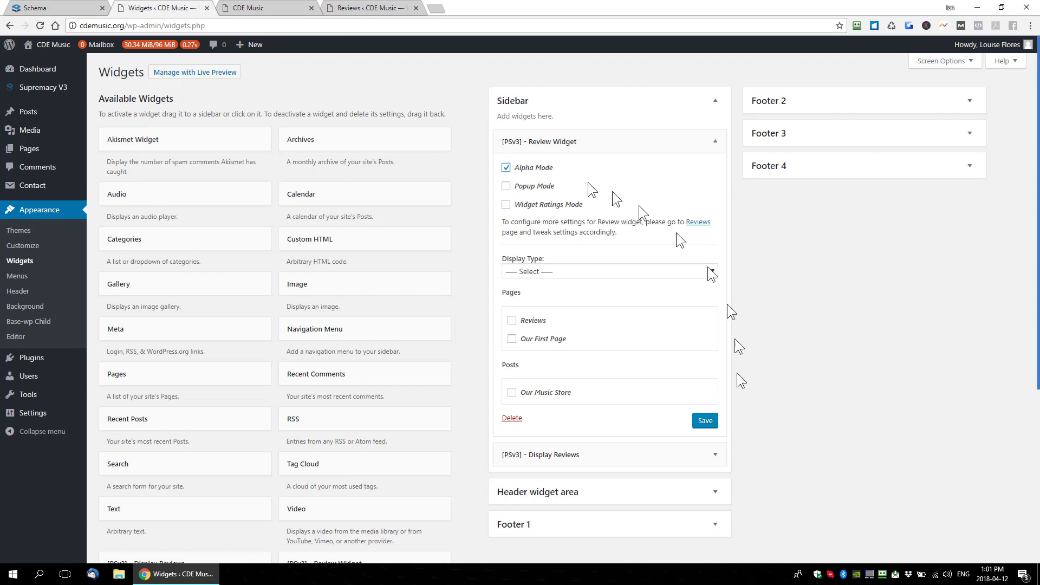
pyautogui.click(704, 422)
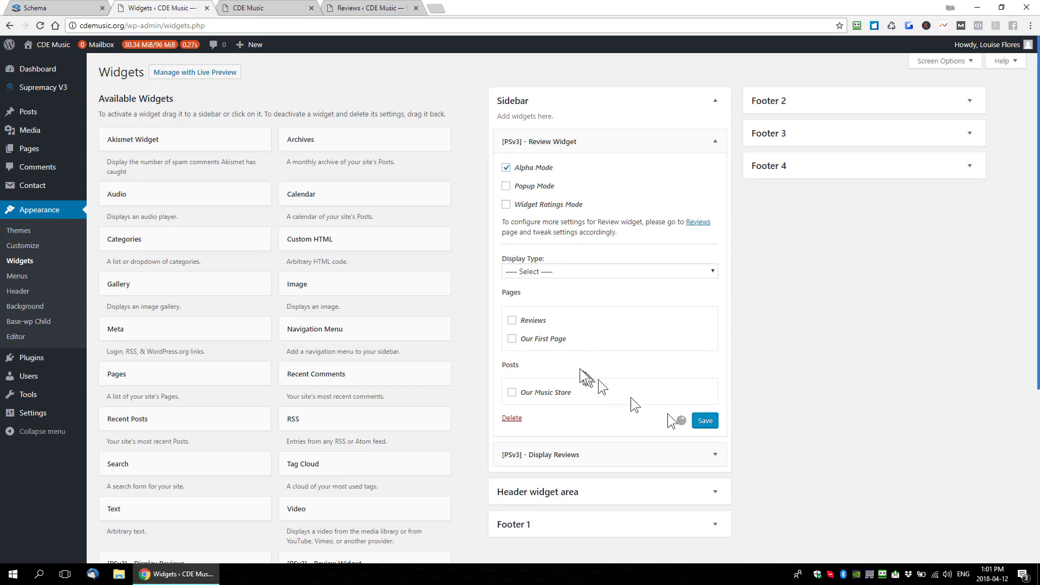
pyautogui.click(373, 8)
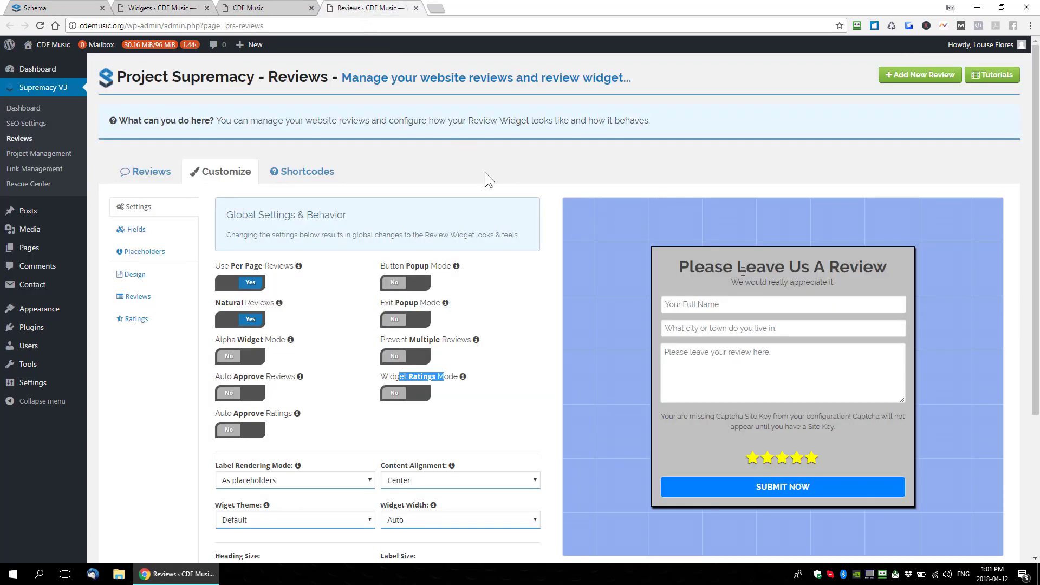
pyautogui.click(262, 8)
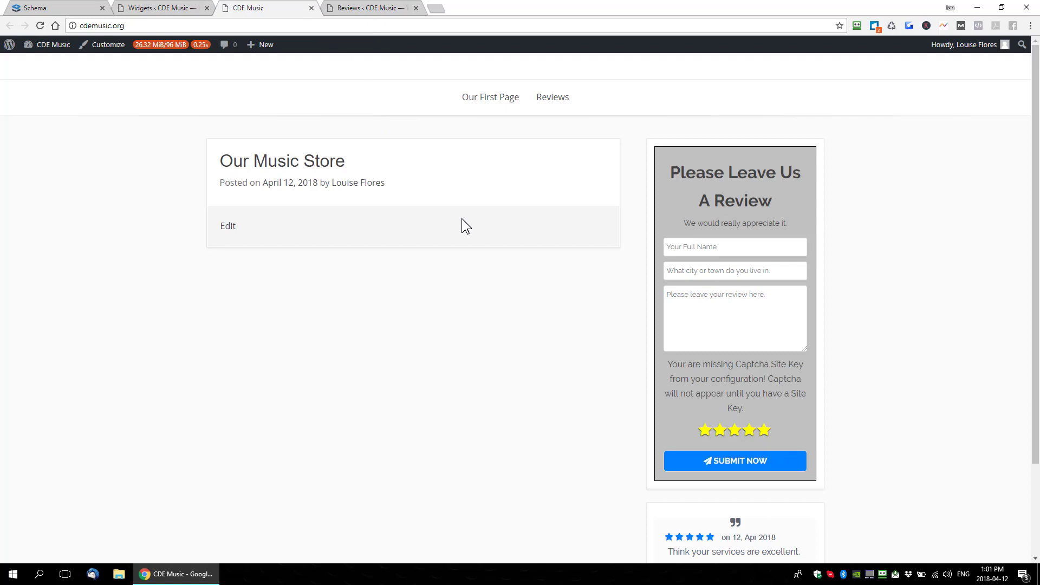
pyautogui.press('F5')
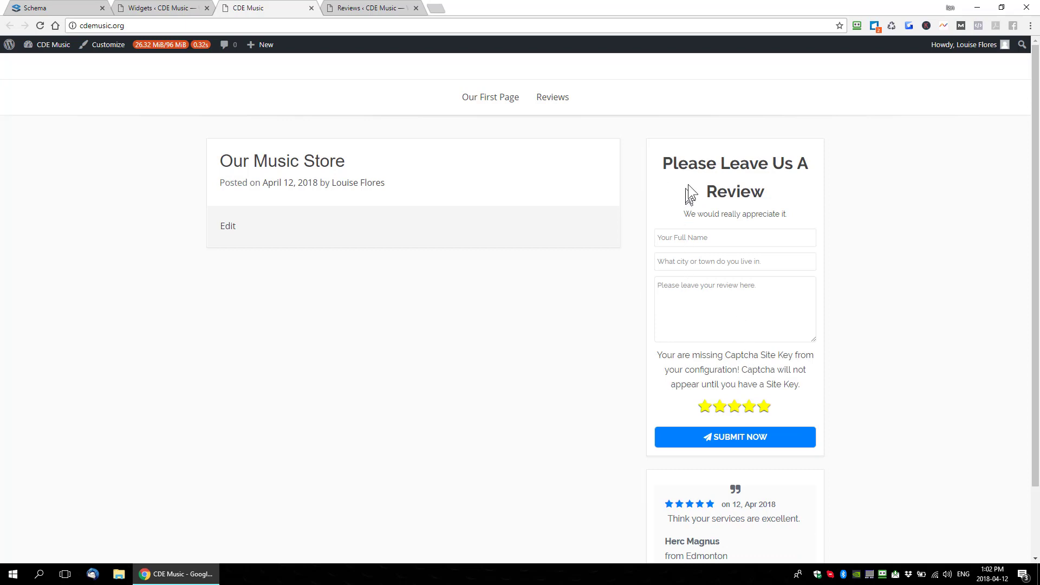
# Switch the Sidebar's Review Widget to Popup Mode only, save it, and open the popup review form on the front page
pyautogui.click(188, 12)
pyautogui.click(539, 184)
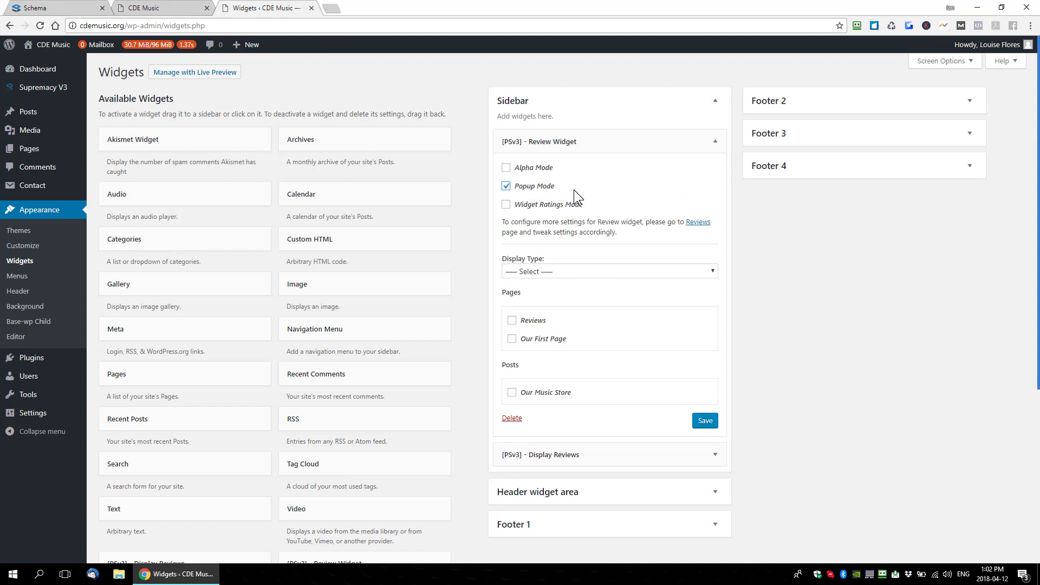
pyautogui.click(703, 428)
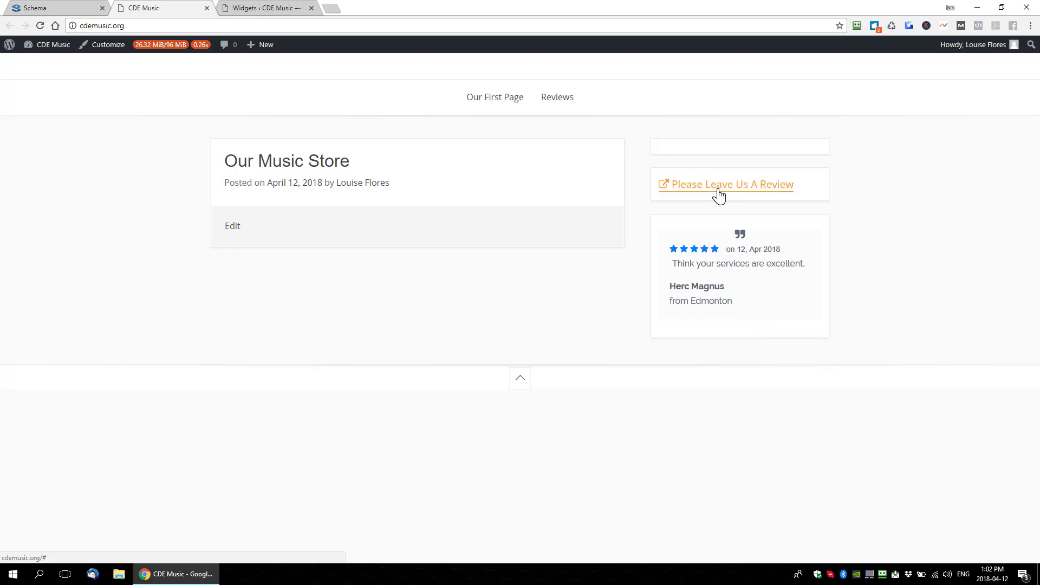
pyautogui.click(719, 194)
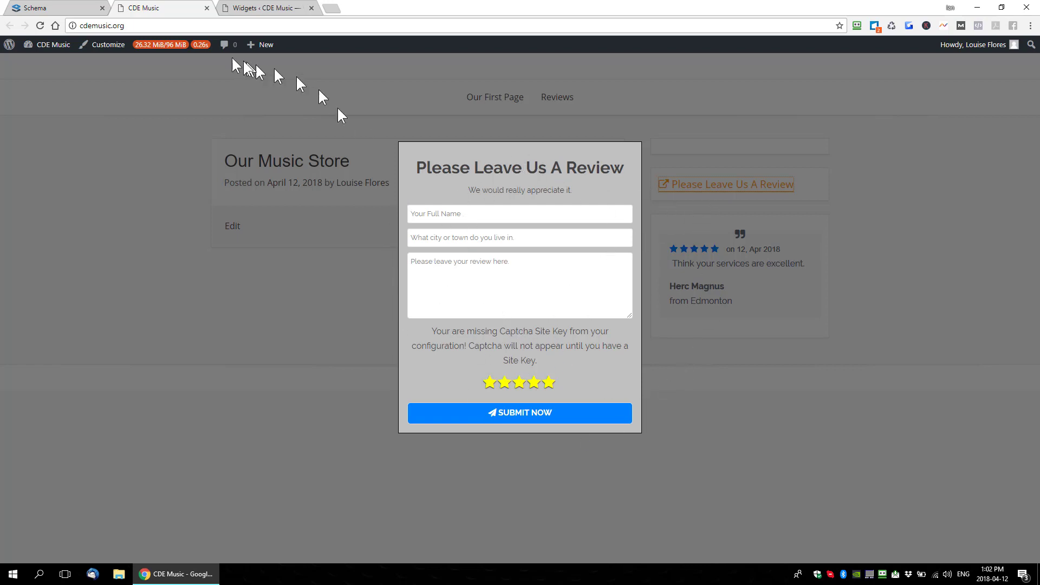
# Switch the Sidebar's Review Widget to Widget Ratings Mode only, save it, and examine the ratings box on the reloaded front page
pyautogui.click(252, 9)
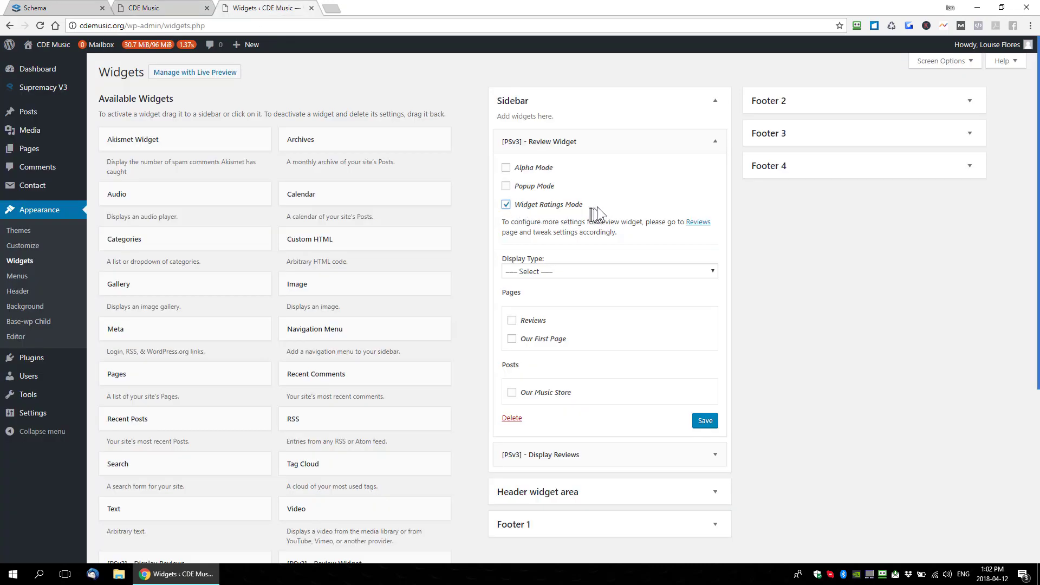
pyautogui.moveTo(592, 208); pyautogui.dragTo(514, 207)
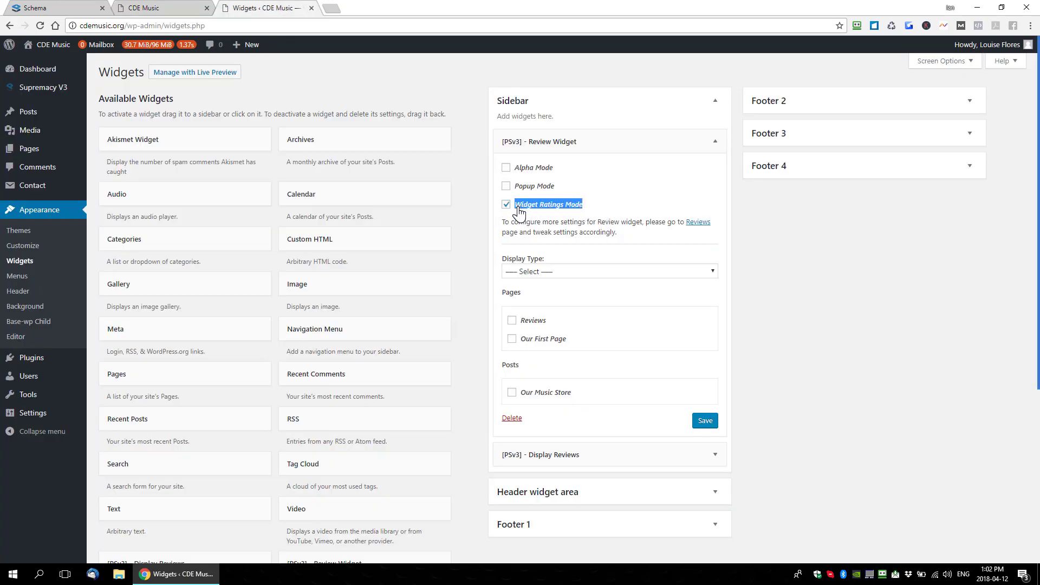
pyautogui.click(705, 422)
pyautogui.click(178, 7)
pyautogui.press('F5')
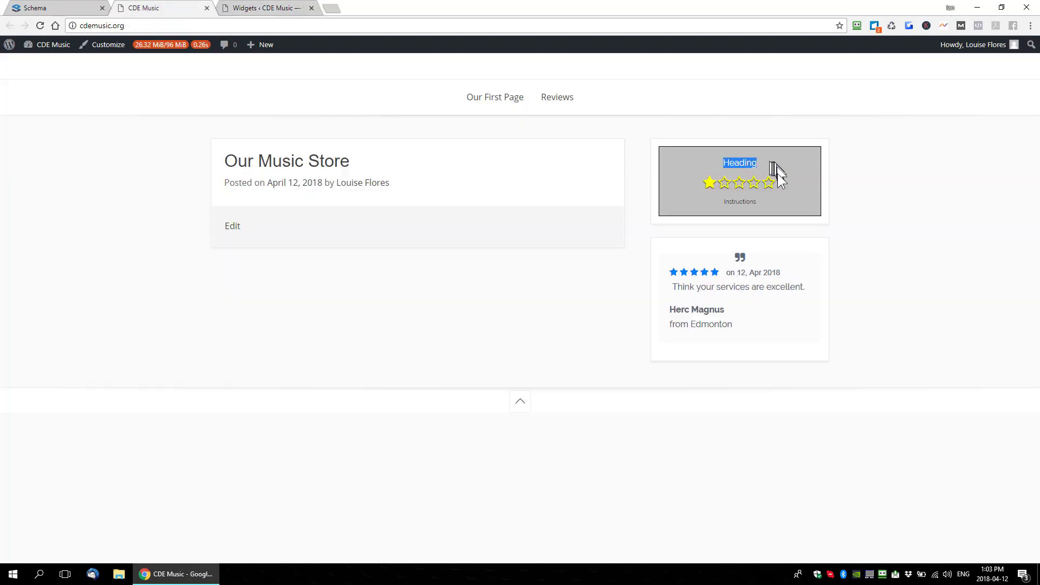
pyautogui.click(760, 200)
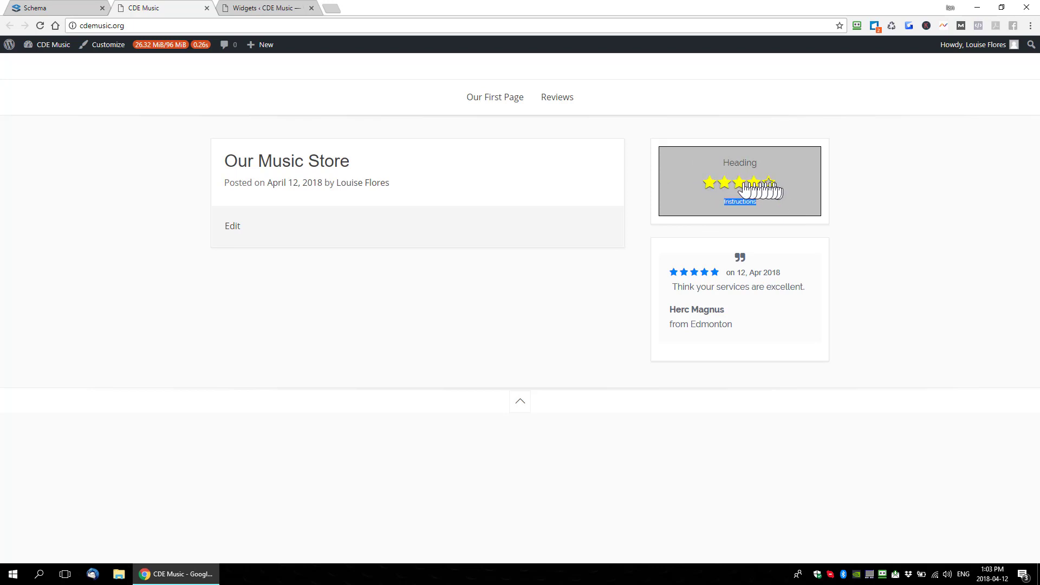
# Turn off Widget Ratings Mode and set the Review Widget to "Hide on selected pages" for Our First Page, saving the widget
pyautogui.click(251, 8)
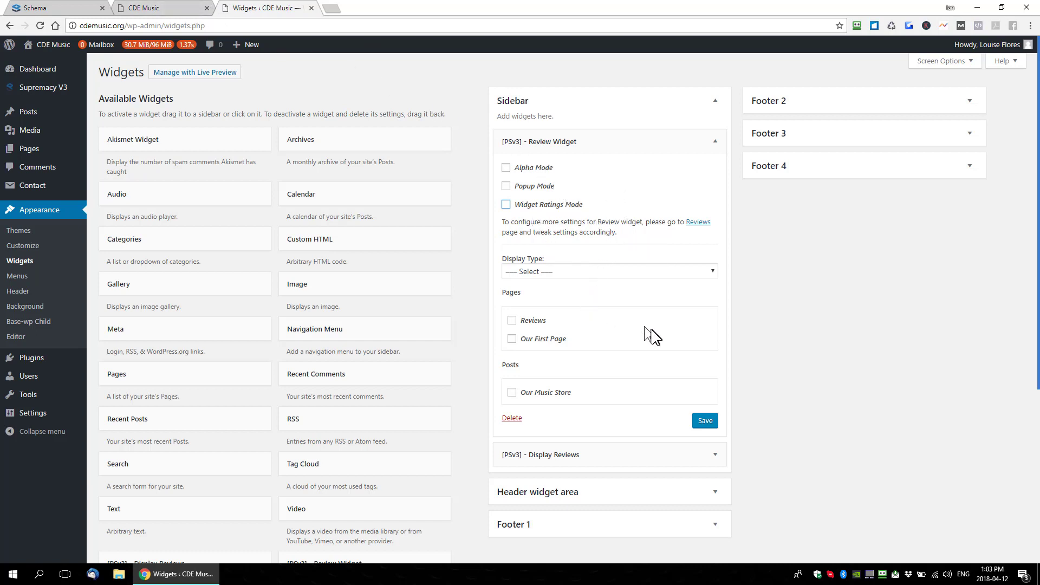
pyautogui.scroll(-2, 558, 184)
pyautogui.click(557, 165)
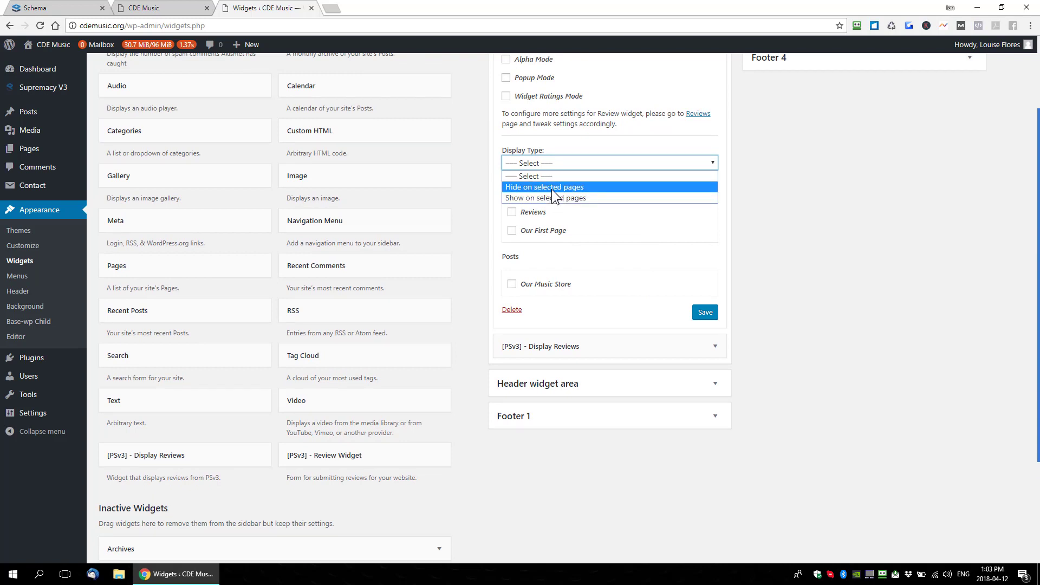
pyautogui.click(551, 187)
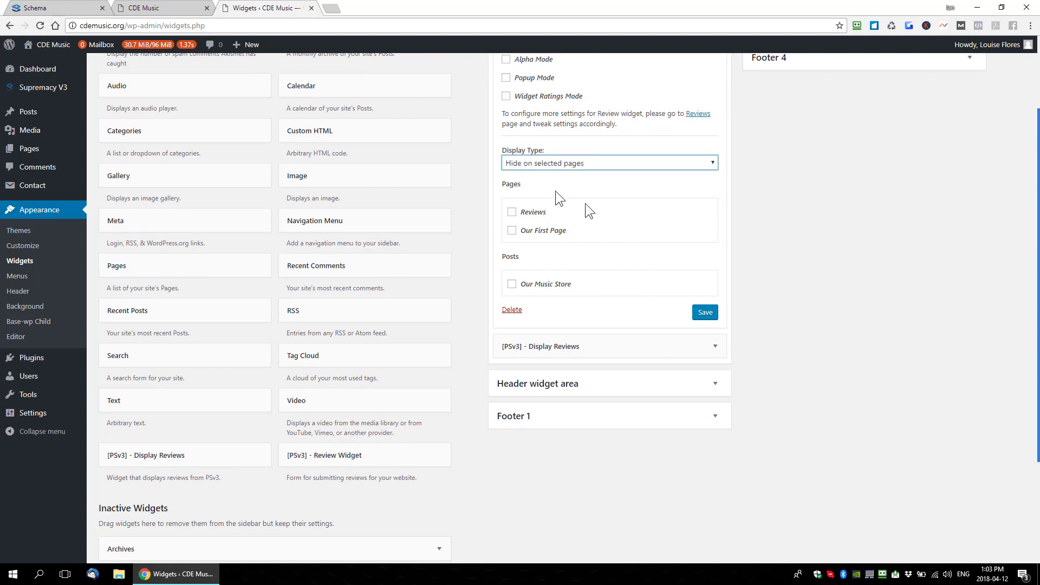
pyautogui.click(512, 232)
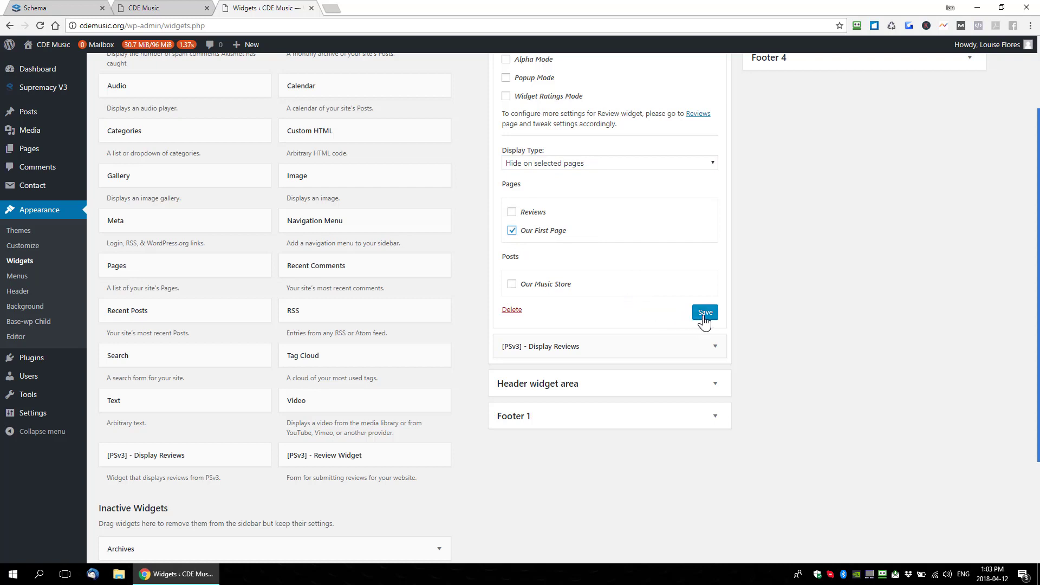
pyautogui.moveTo(704, 322); pyautogui.dragTo(476, 177)
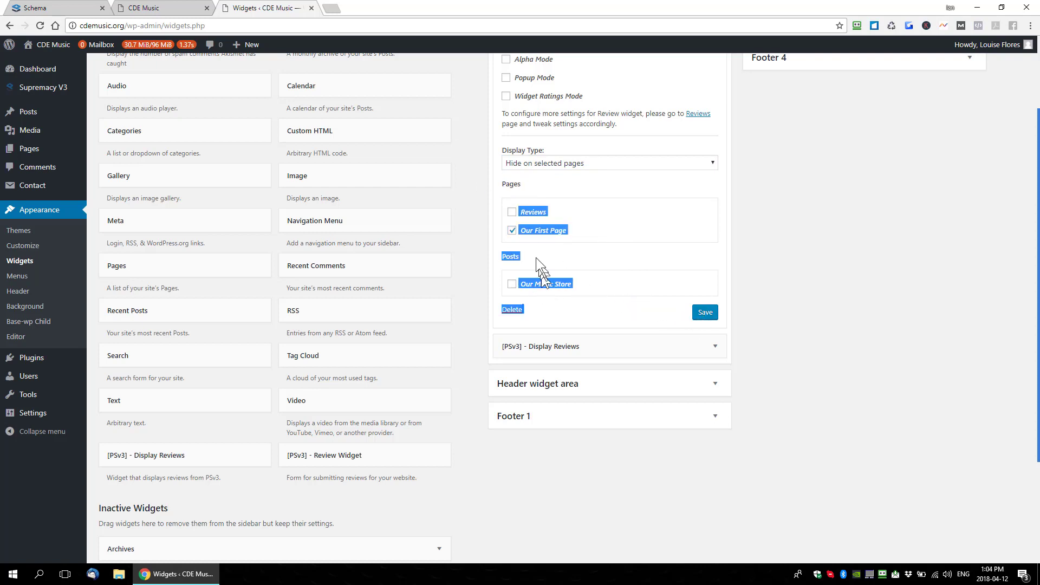
pyautogui.click(552, 254)
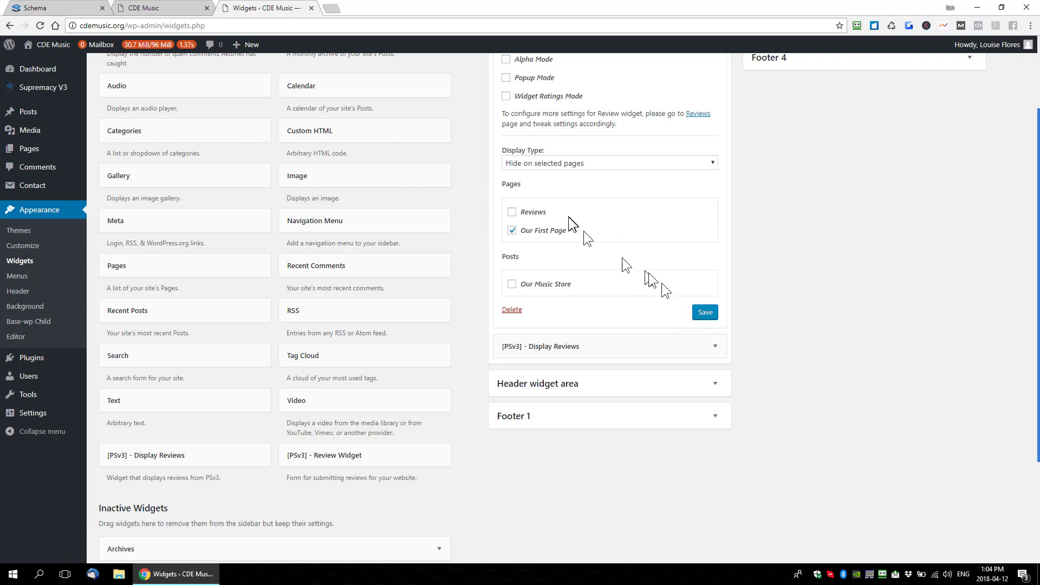
pyautogui.click(702, 313)
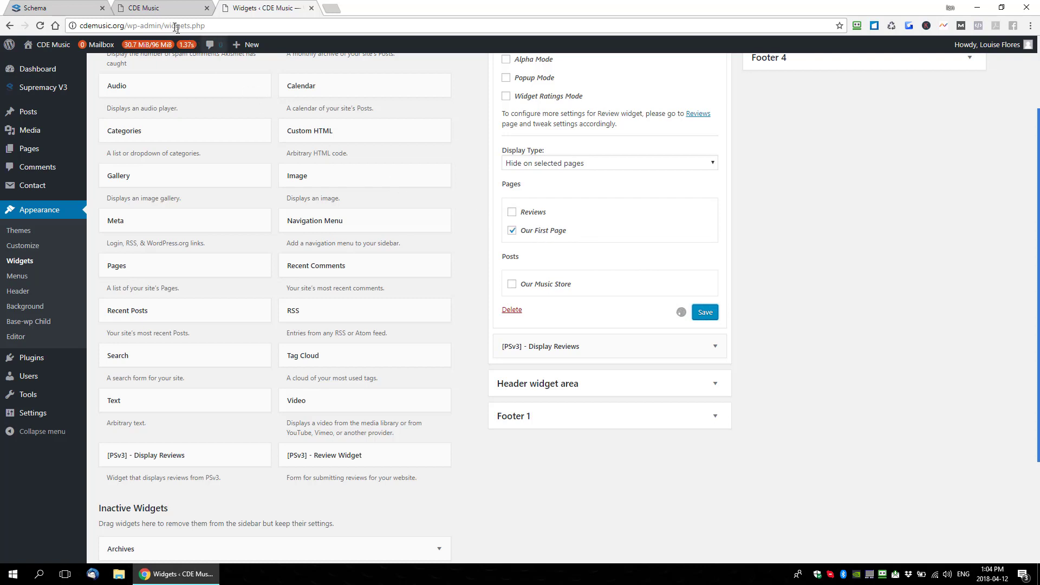
# View Our First Page on the site and read the reviews message in its sidebar
pyautogui.click(166, 11)
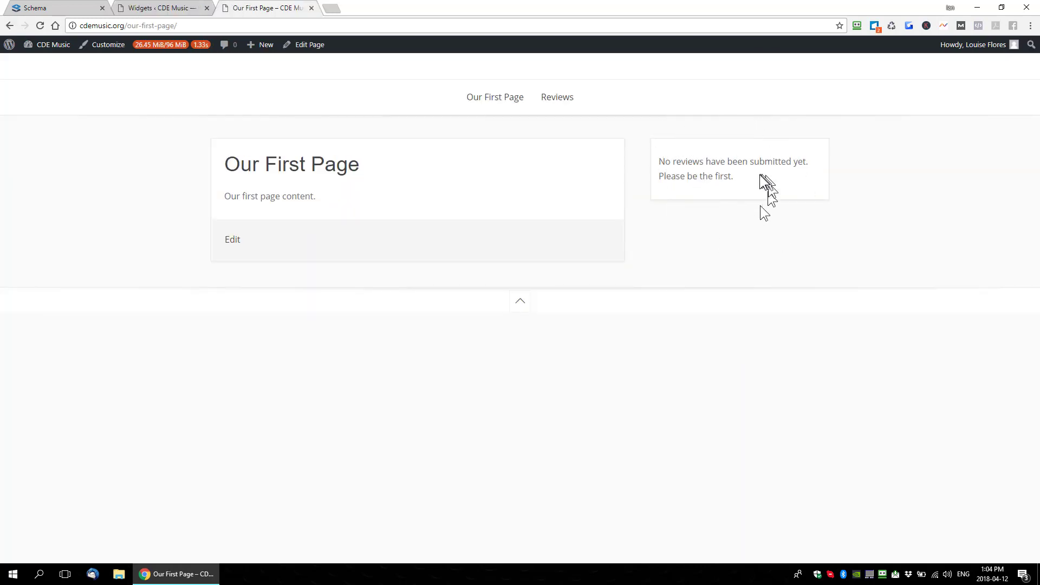
pyautogui.moveTo(658, 162); pyautogui.dragTo(768, 183)
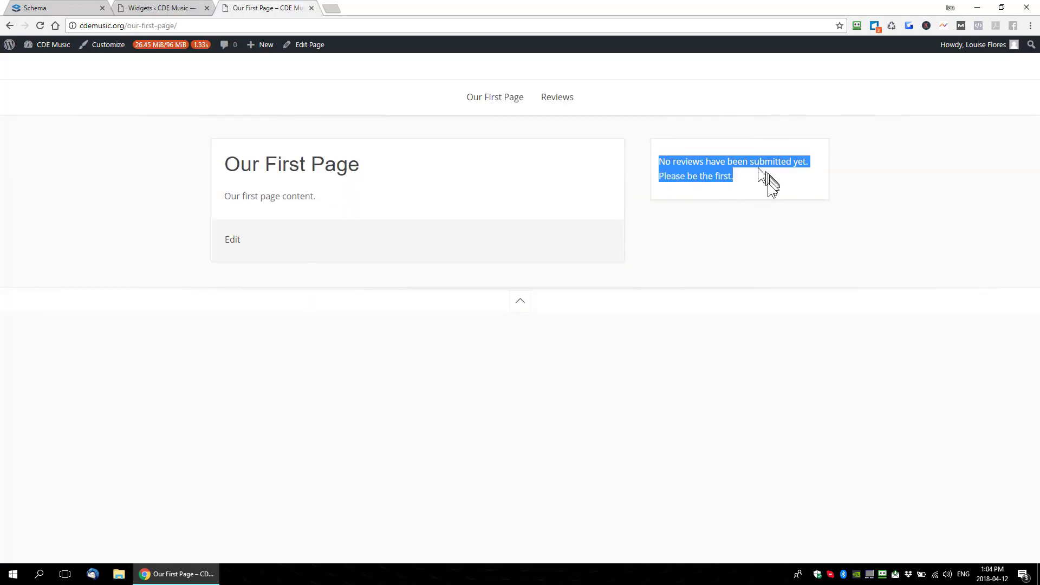
# Set the Sidebar's Display Reviews widget to "Hide on selected pages" for Our First Page, save it, and check the reloaded page
pyautogui.click(161, 11)
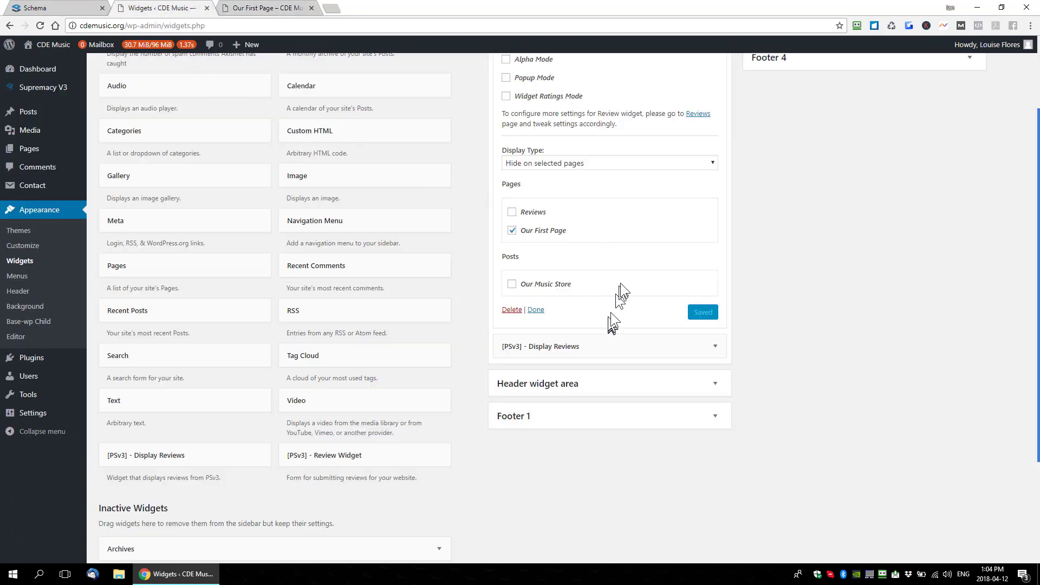
pyautogui.scroll(2, 641, 274)
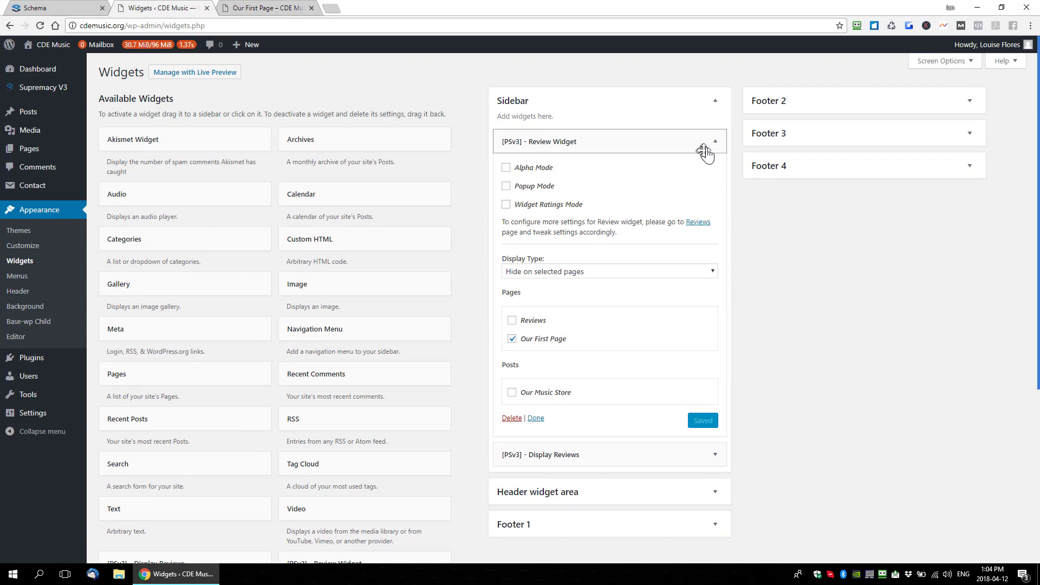
pyautogui.click(714, 142)
pyautogui.click(714, 171)
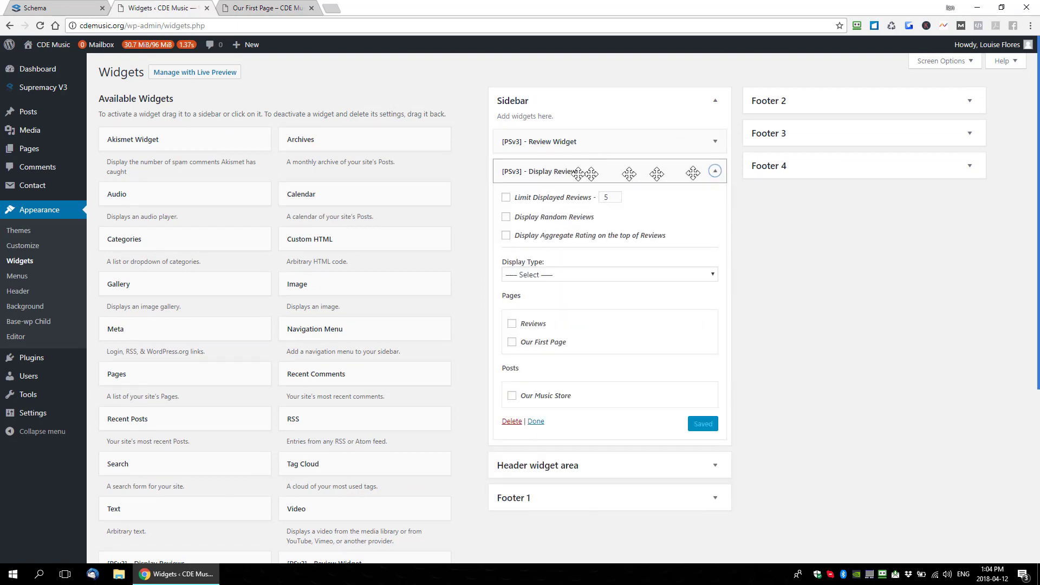
pyautogui.click(573, 274)
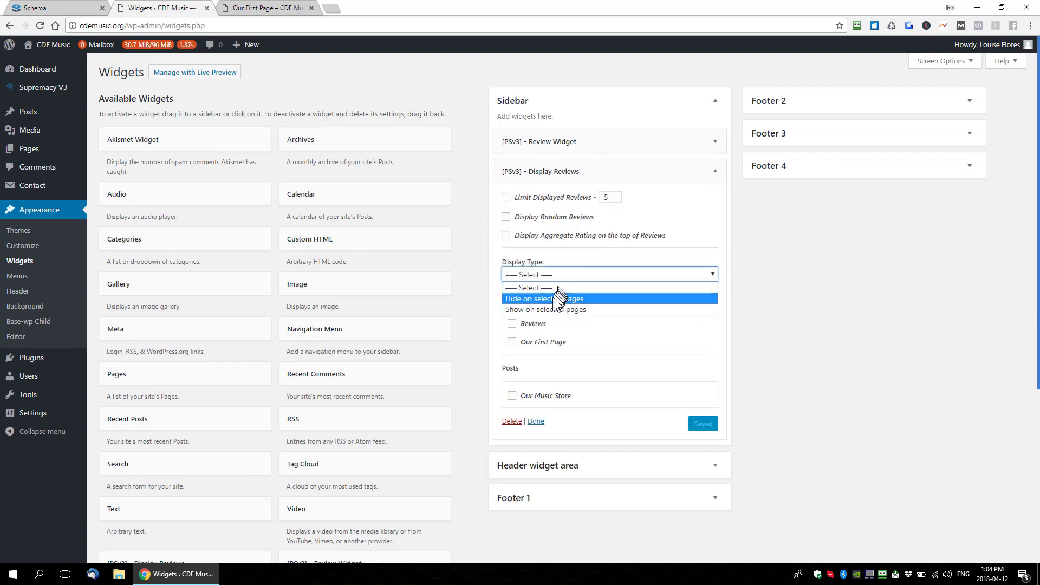
pyautogui.click(563, 307)
pyautogui.click(512, 342)
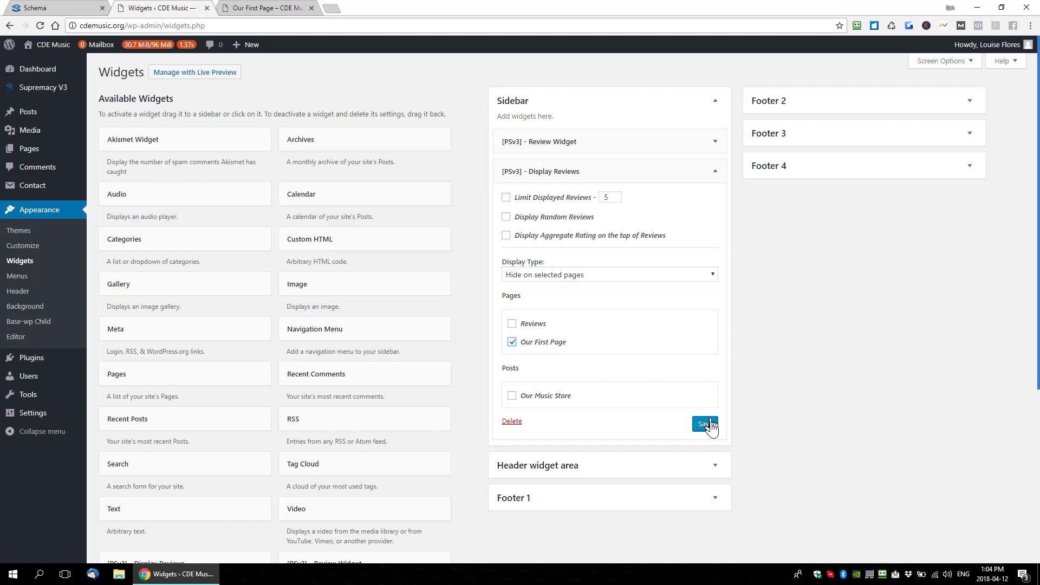
pyautogui.click(706, 424)
pyautogui.click(258, 9)
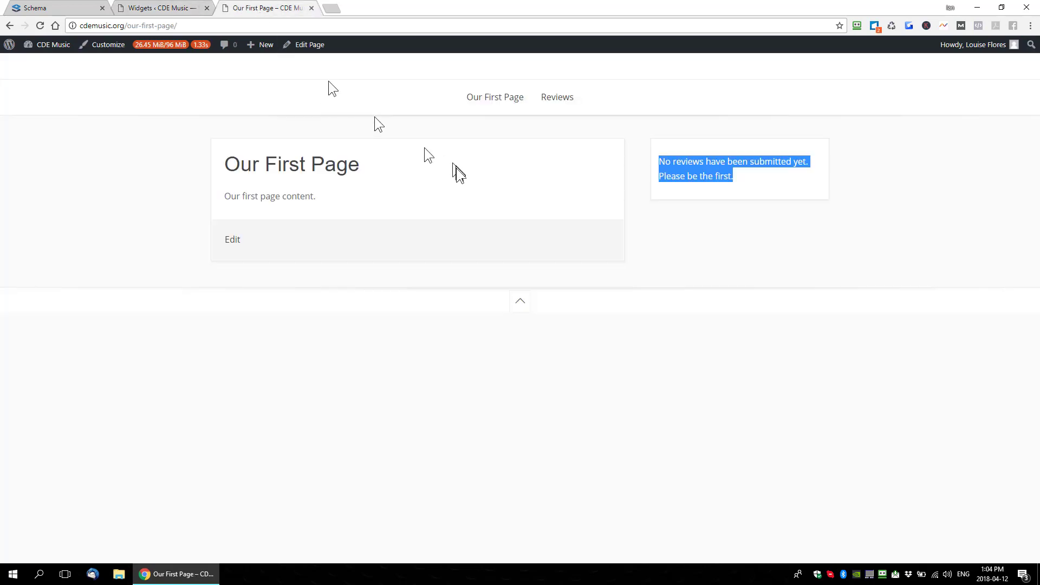
pyautogui.press('F5')
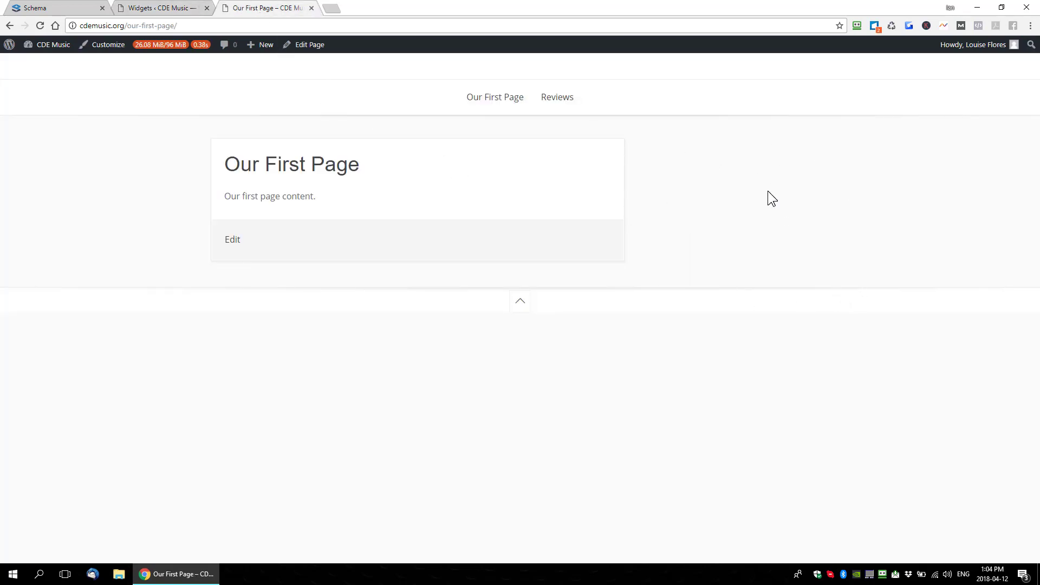
# View the Reviews page on the site and examine the review form and the reviews message in its sidebar
pyautogui.click(548, 98)
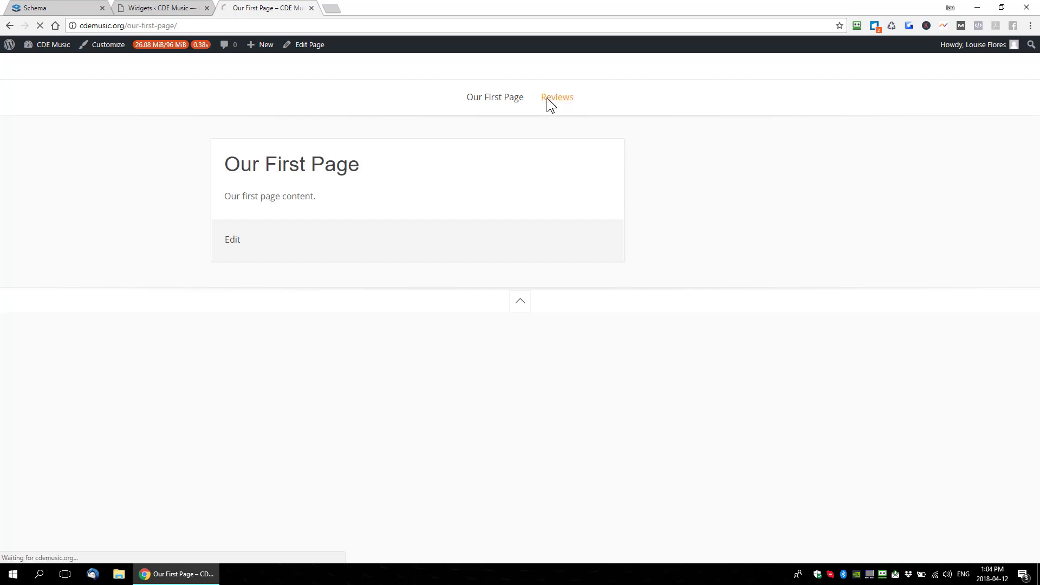
pyautogui.scroll(-1, 704, 359)
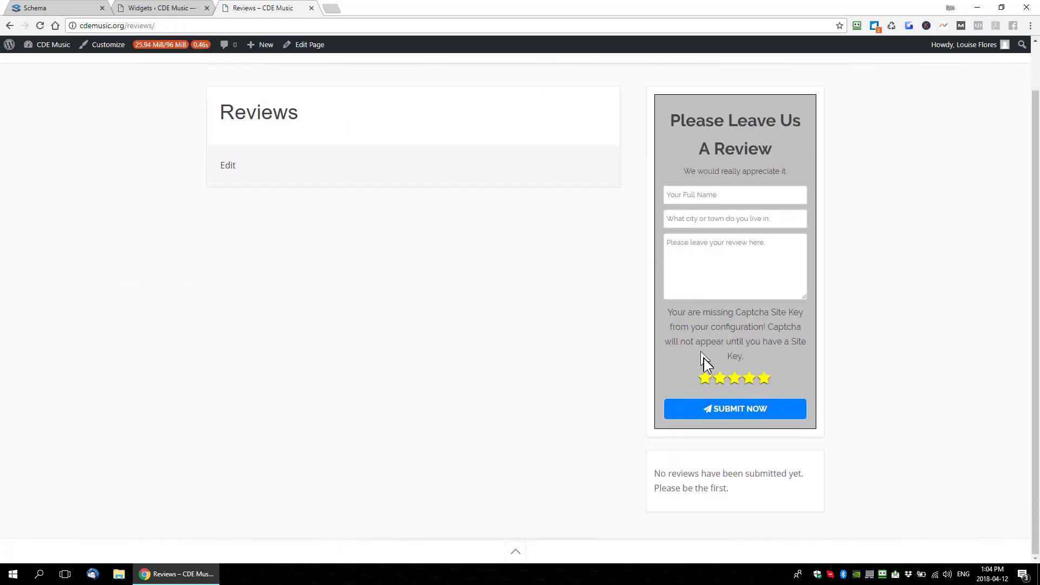
pyautogui.scroll(1, 704, 358)
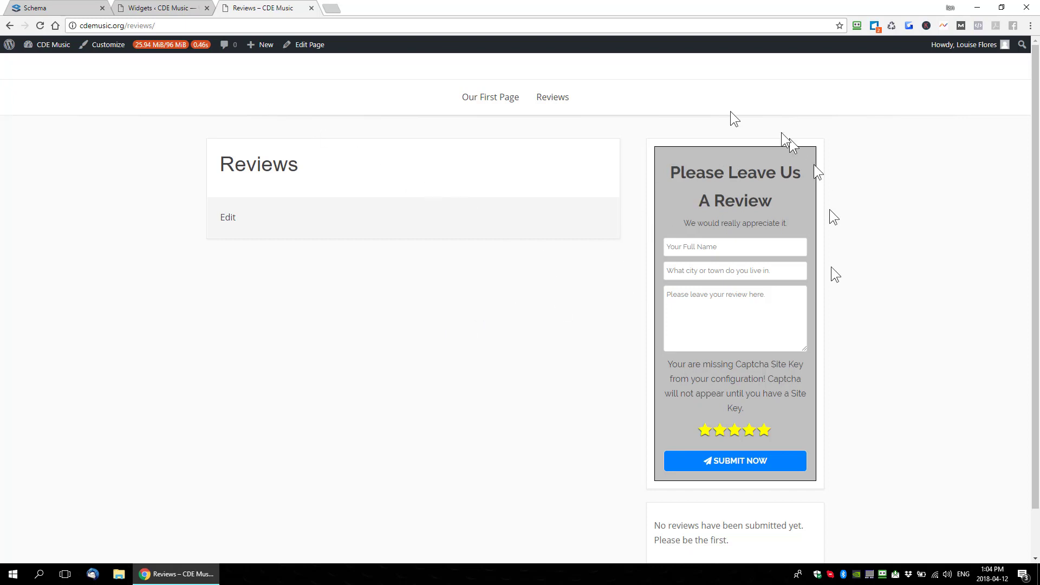
pyautogui.scroll(-1, 769, 483)
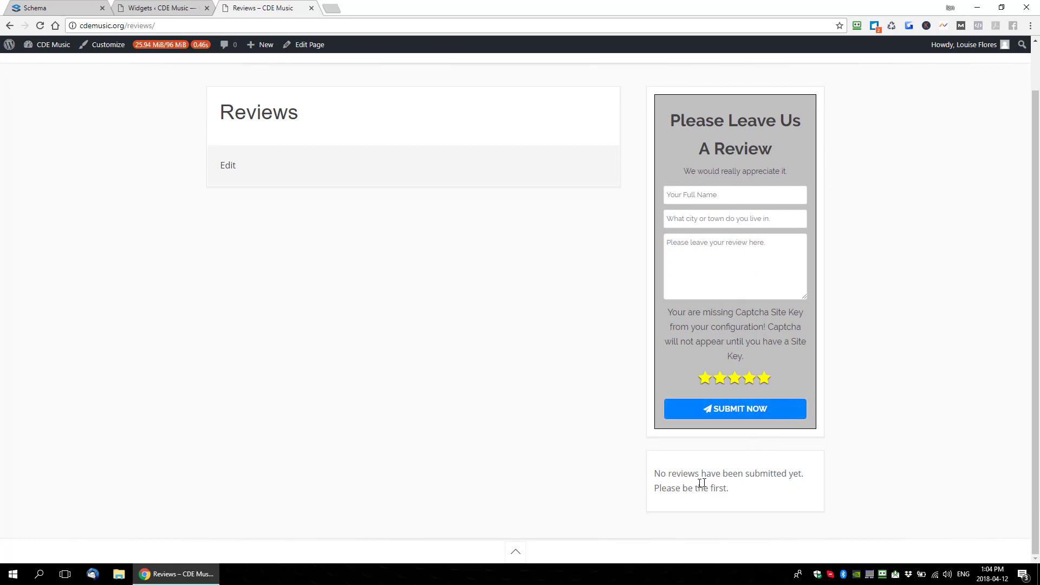
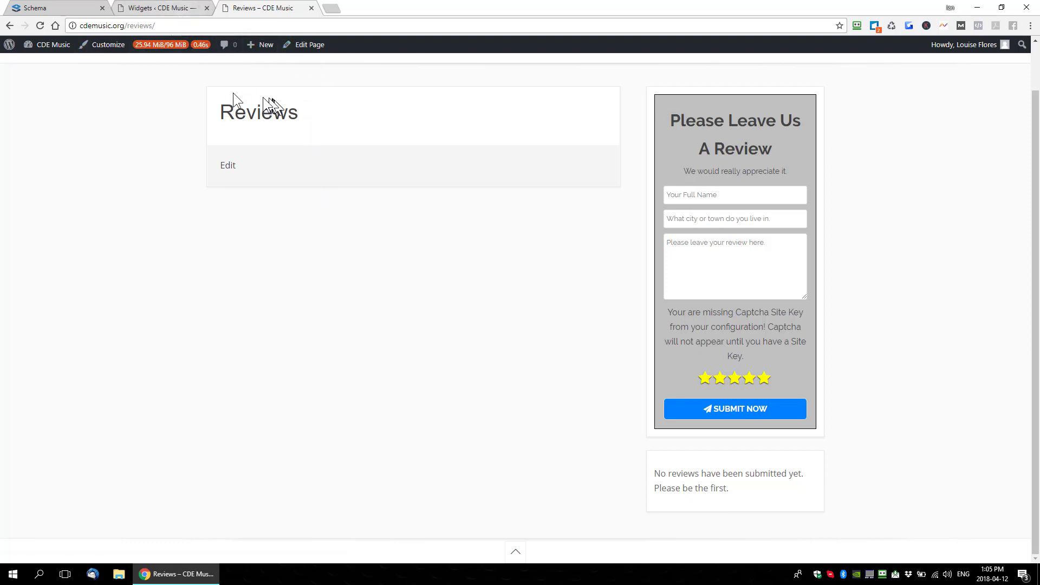
# Return to Our First Page on the site and check its title and content without the sidebar widgets
pyautogui.click(10, 26)
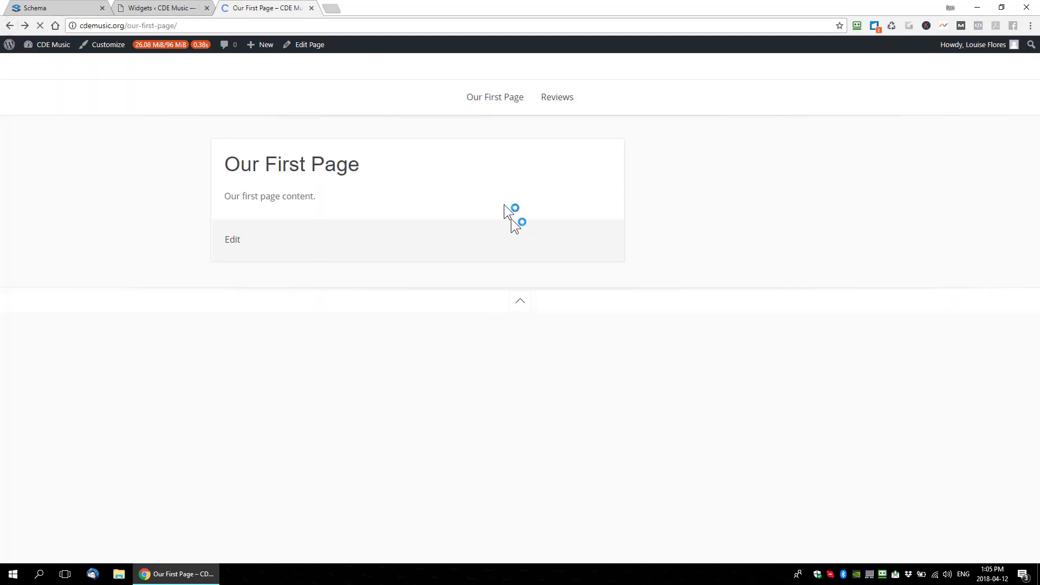
pyautogui.click(506, 97)
pyautogui.moveTo(332, 197); pyautogui.dragTo(219, 158)
pyautogui.click(403, 217)
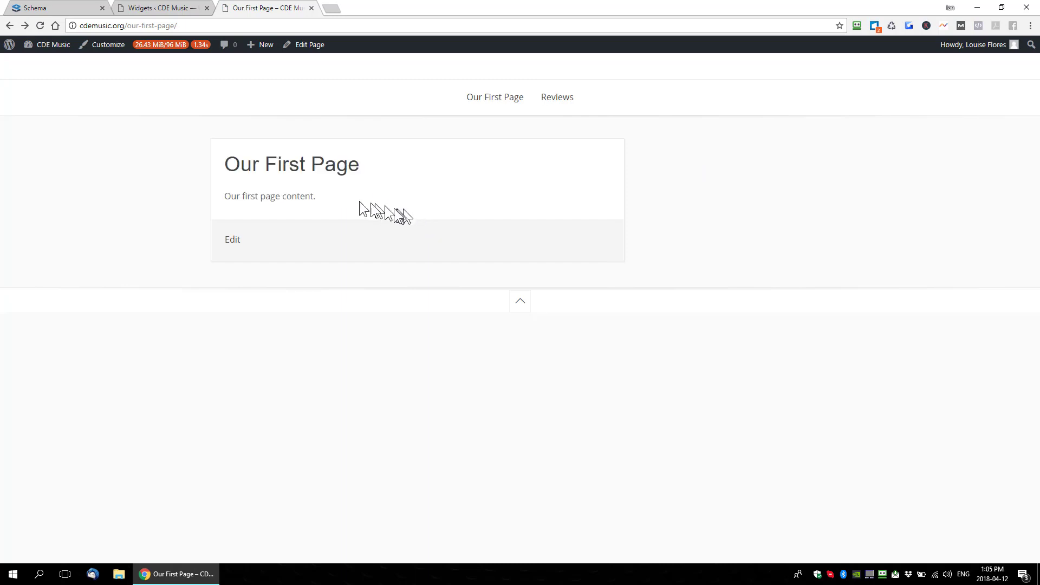
pyautogui.moveTo(403, 217); pyautogui.dragTo(222, 165)
pyautogui.click(373, 195)
# Open Our First Page for editing and copy the example prs_reviews_widget shortcode from the Supremacy V3 Reviews shortcode reference
pyautogui.click(306, 50)
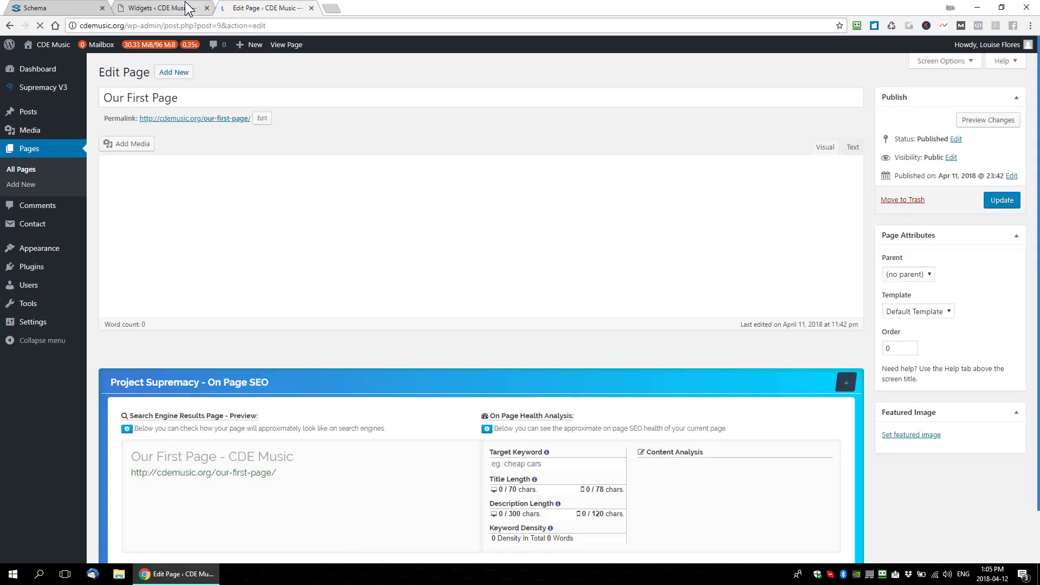
pyautogui.click(184, 8)
pyautogui.moveTo(47, 95)
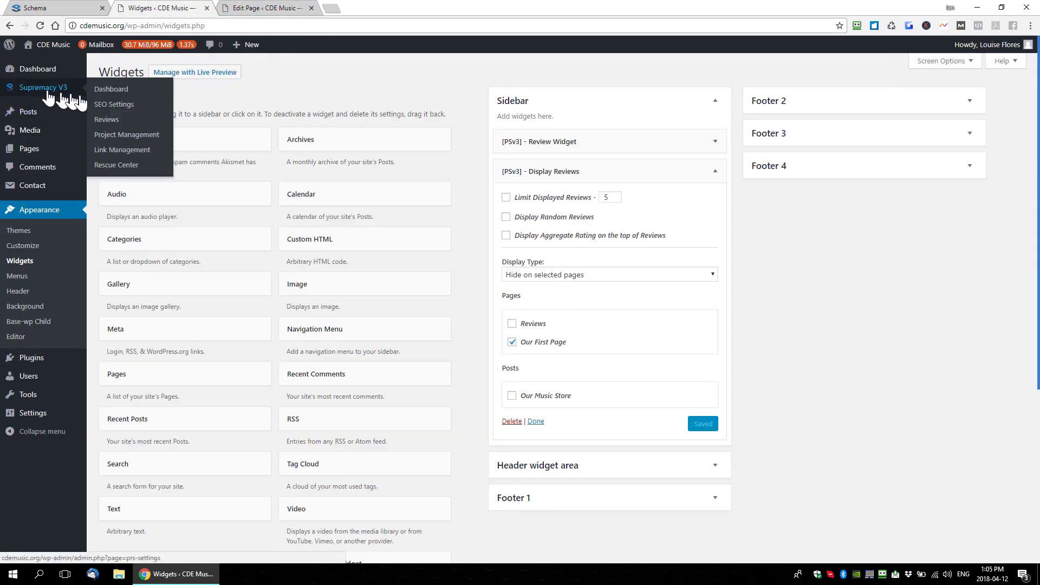
pyautogui.click(104, 118)
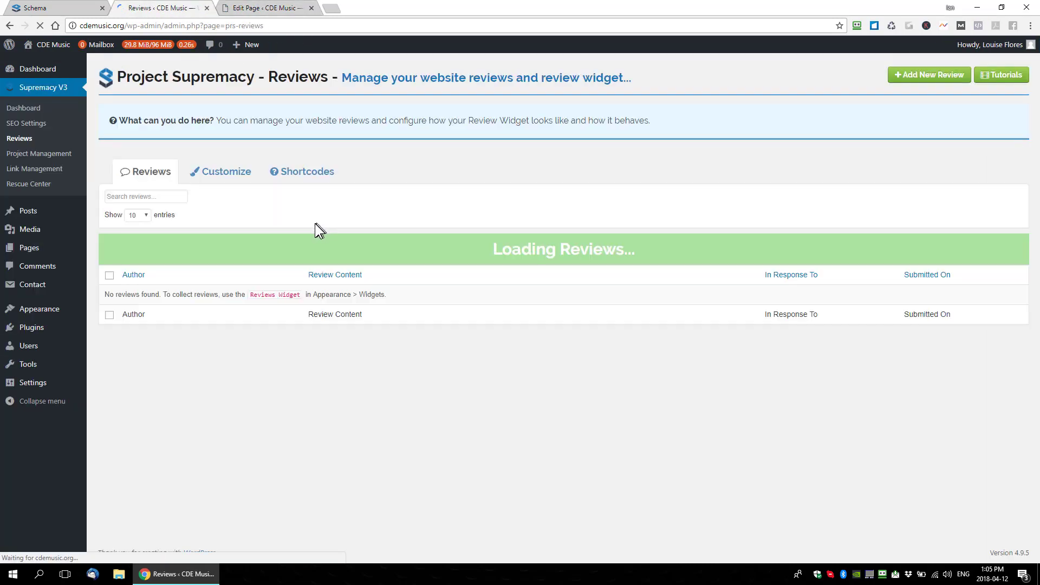
pyautogui.click(302, 174)
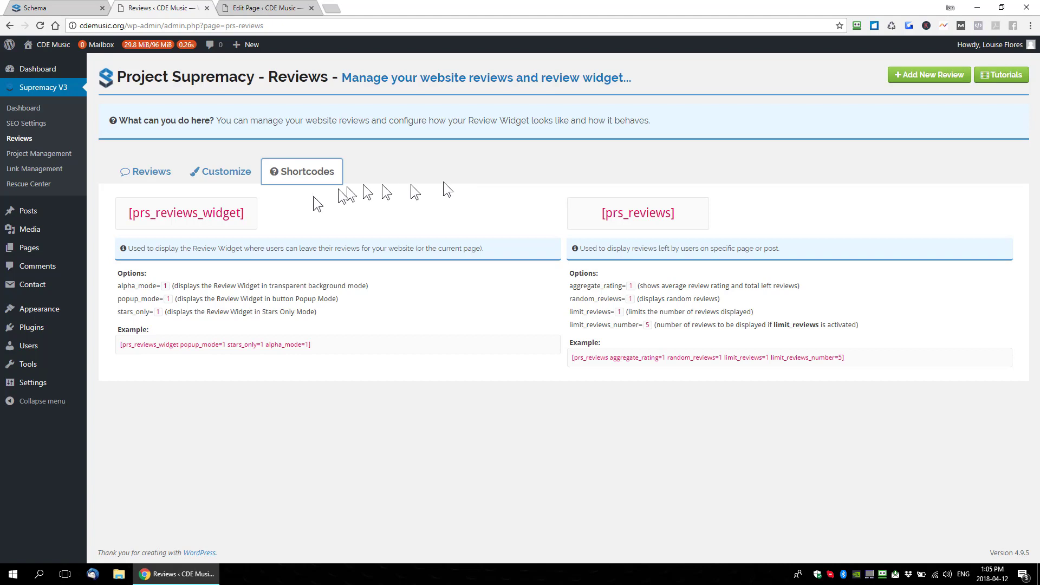
pyautogui.moveTo(118, 285); pyautogui.dragTo(165, 317)
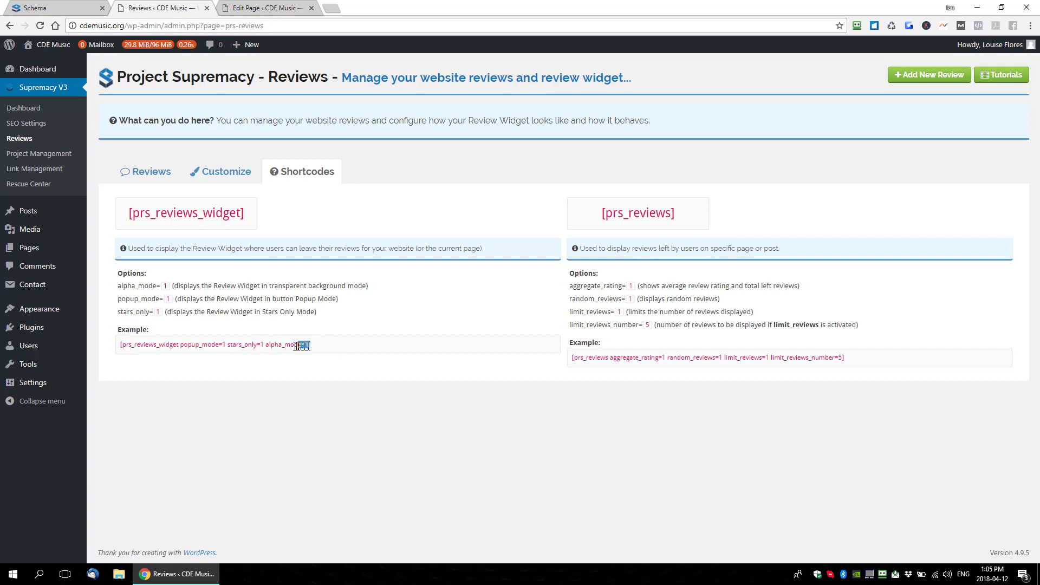
pyautogui.moveTo(296, 346); pyautogui.dragTo(122, 345)
pyautogui.hotkey('ctrl', 'c')
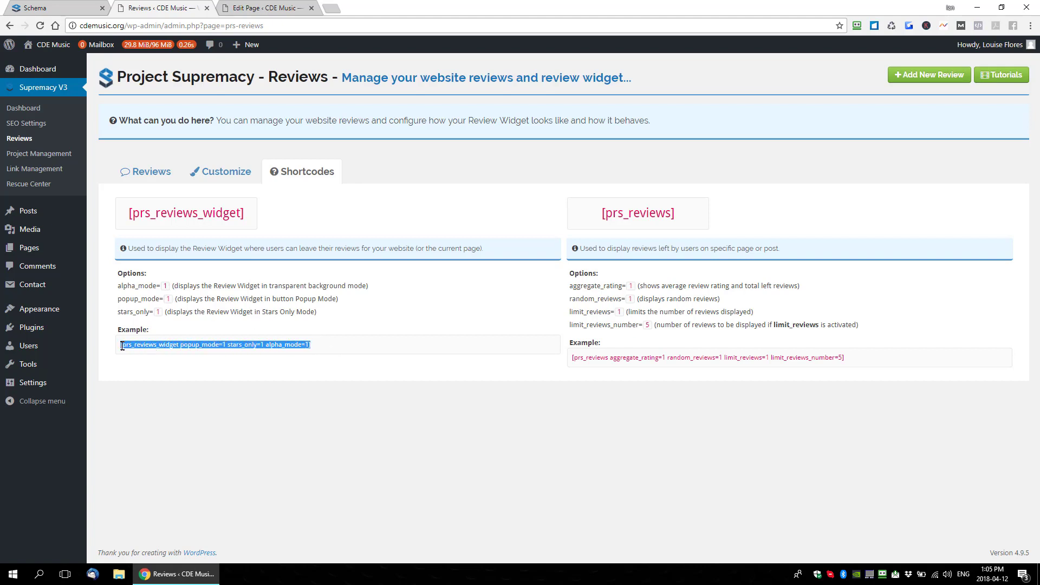
# Paste "[prs_reviews_widget popup_mode=1 stars_only=1 alpha_mode=1]" below the text of Our First Page and update the page
pyautogui.click(263, 8)
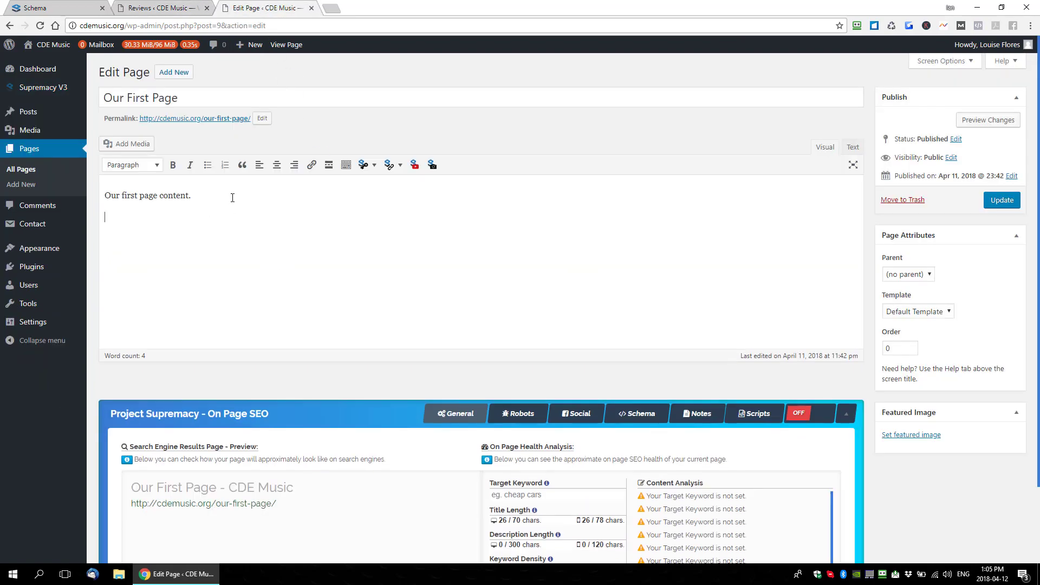
pyautogui.hotkey('ctrl', 'v')
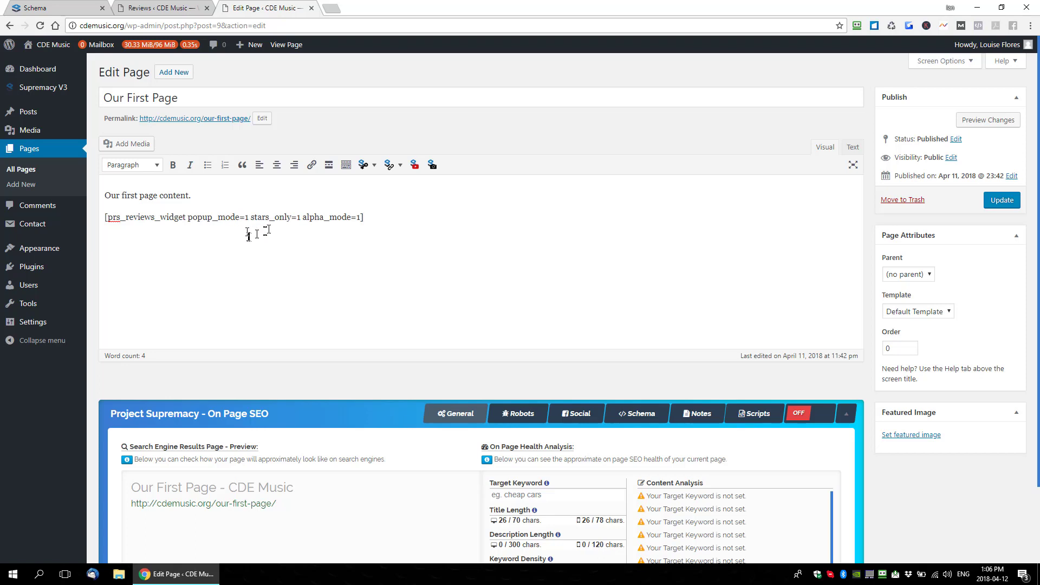
pyautogui.doubleClick(358, 217)
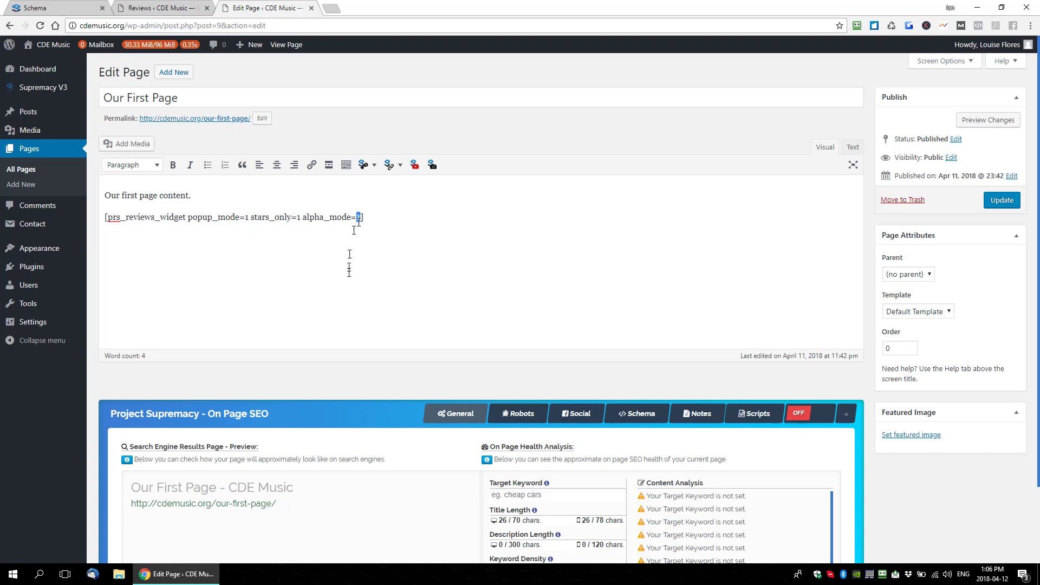
pyautogui.click(1002, 201)
# View Our First Page in a new browser tab and examine the star rating popup behind "Please Leave Us A Review"
pyautogui.rightClick(227, 124)
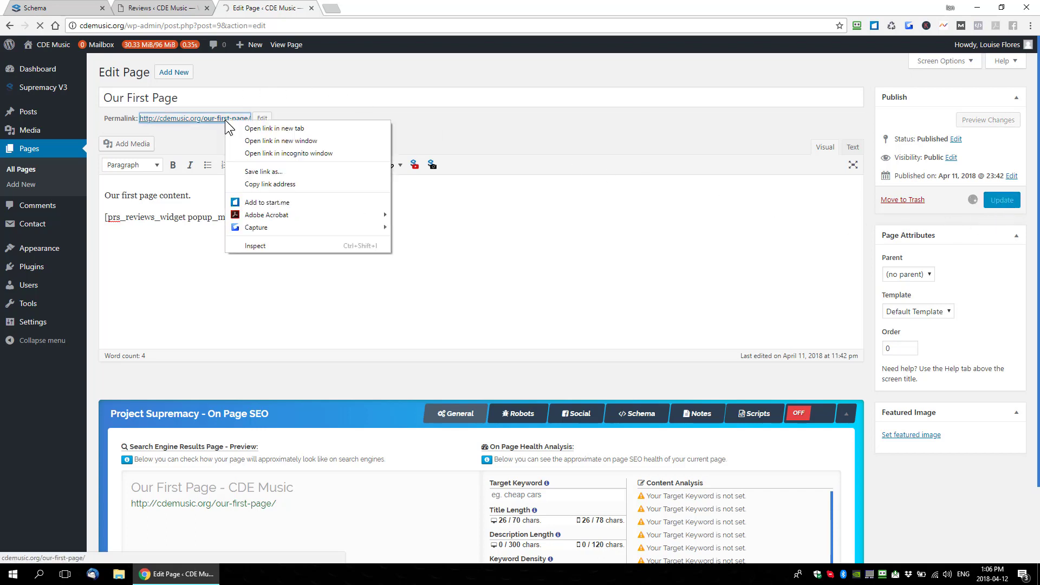
pyautogui.click(301, 130)
pyautogui.click(366, 9)
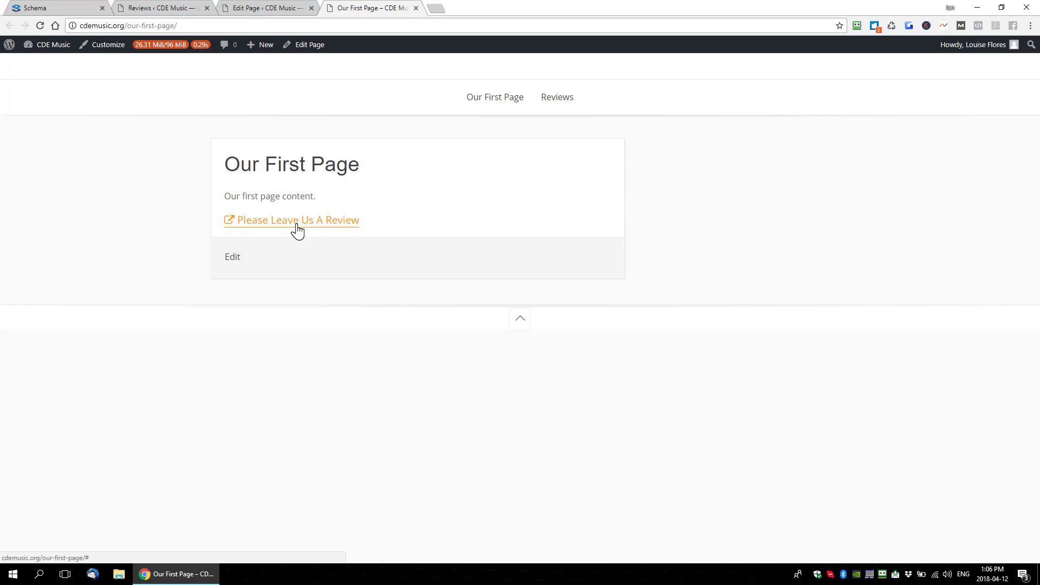
pyautogui.click(297, 222)
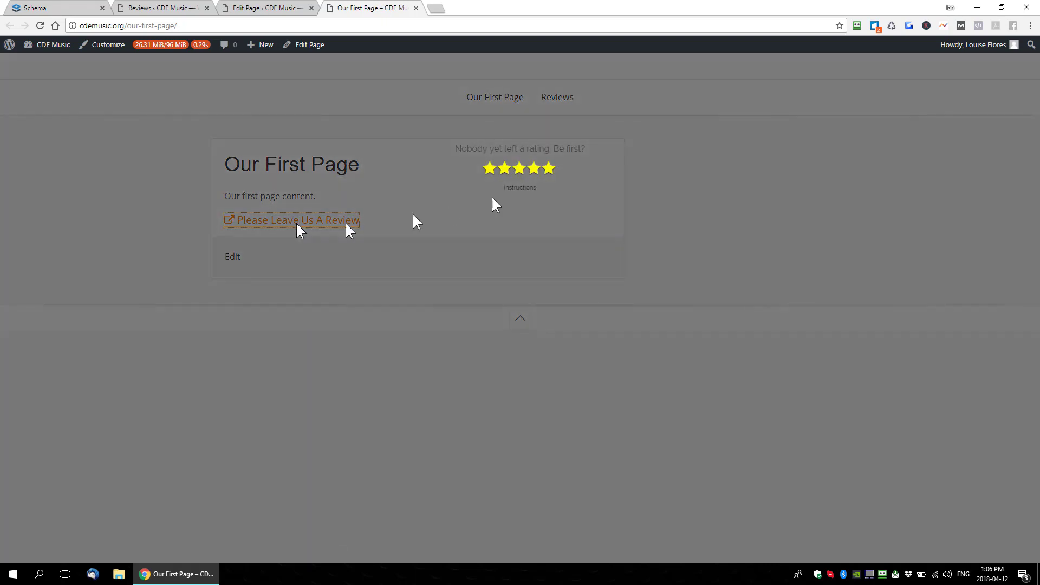
pyautogui.click(548, 171)
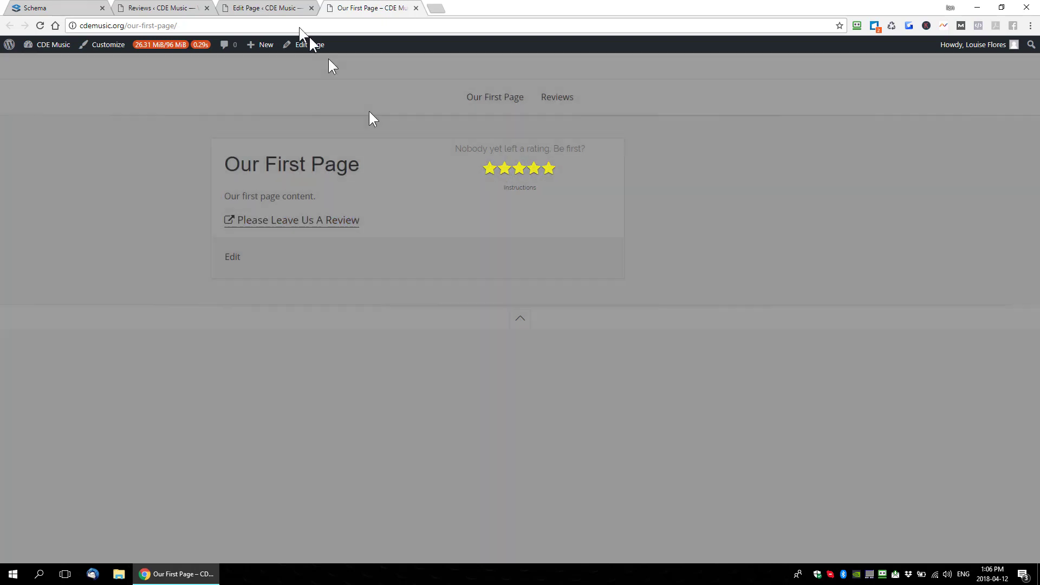
# Set popup_mode, stars_only and alpha_mode to 0 in the page's review shortcode, update the page, and check the embedded form on the site
pyautogui.click(277, 10)
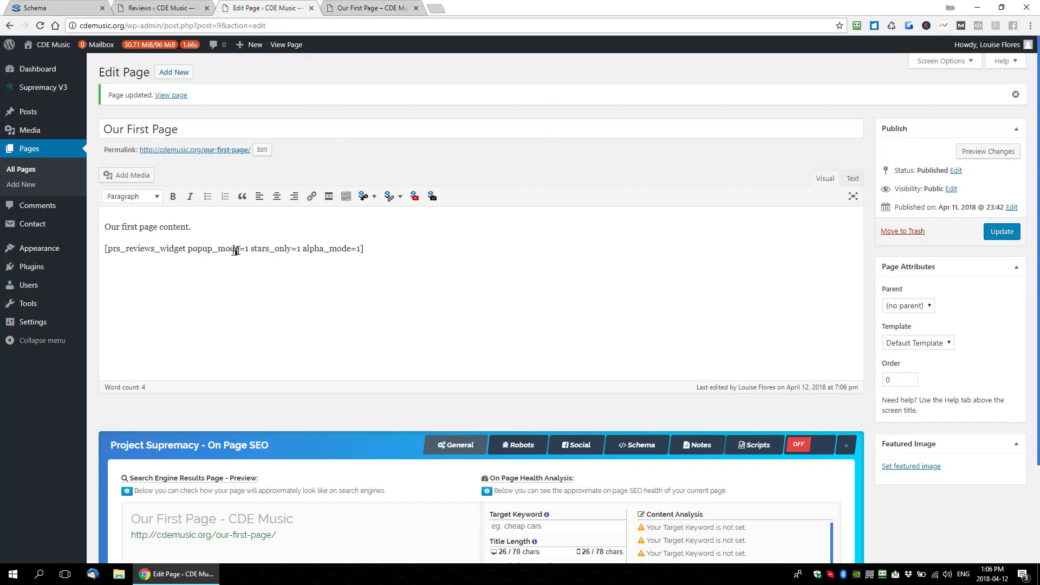
pyautogui.write('0')
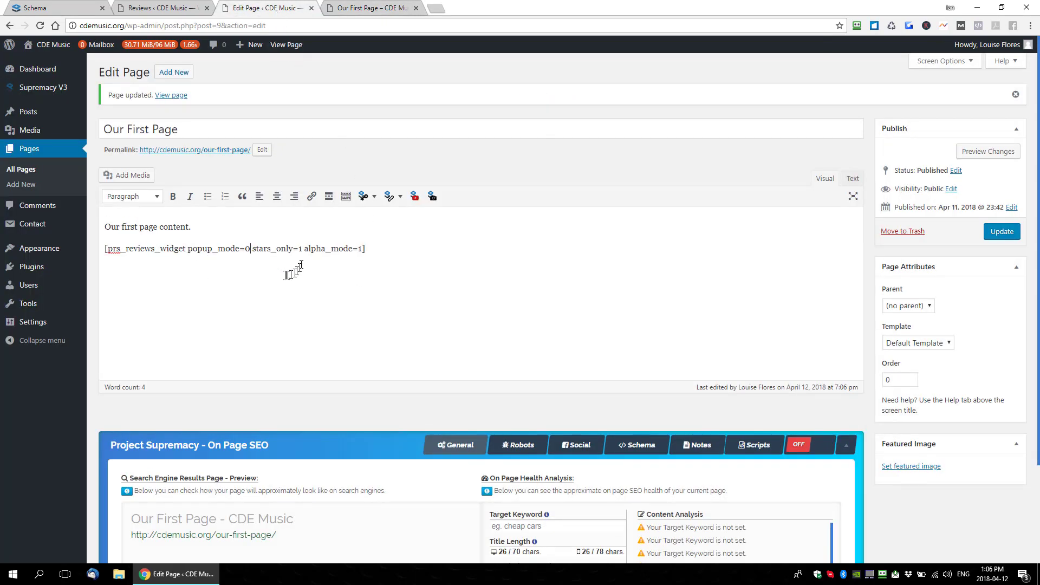
pyautogui.write('0')
pyautogui.doubleClick(362, 249)
pyautogui.write('0')
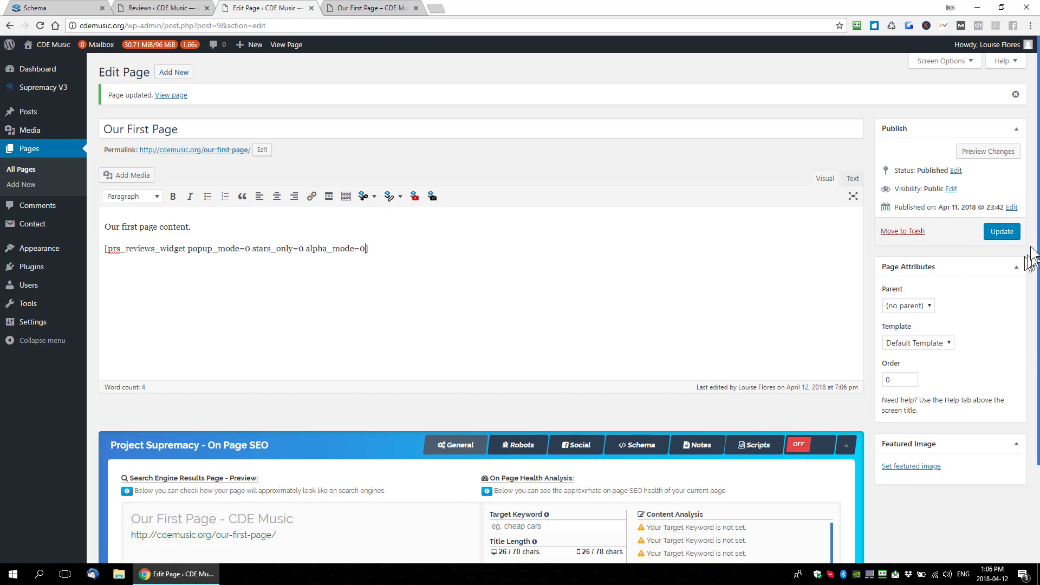
pyautogui.click(1001, 233)
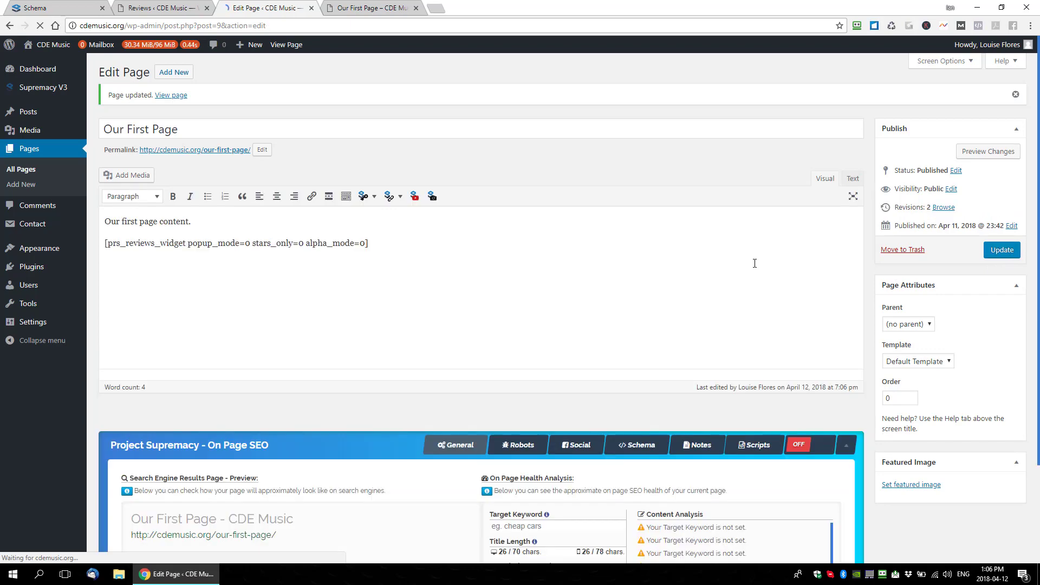
pyautogui.click(402, 9)
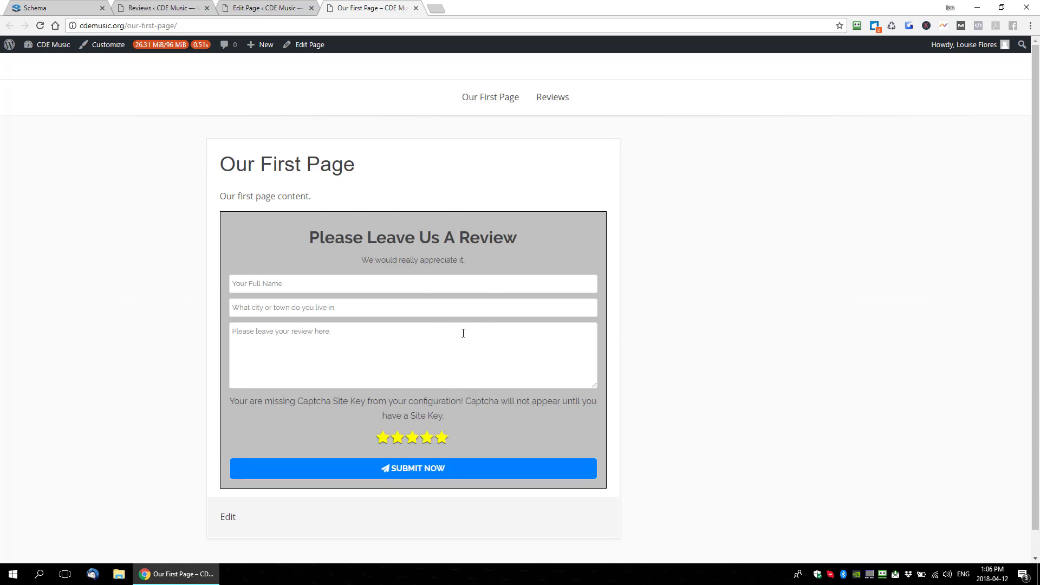
pyautogui.scroll(-1, 463, 333)
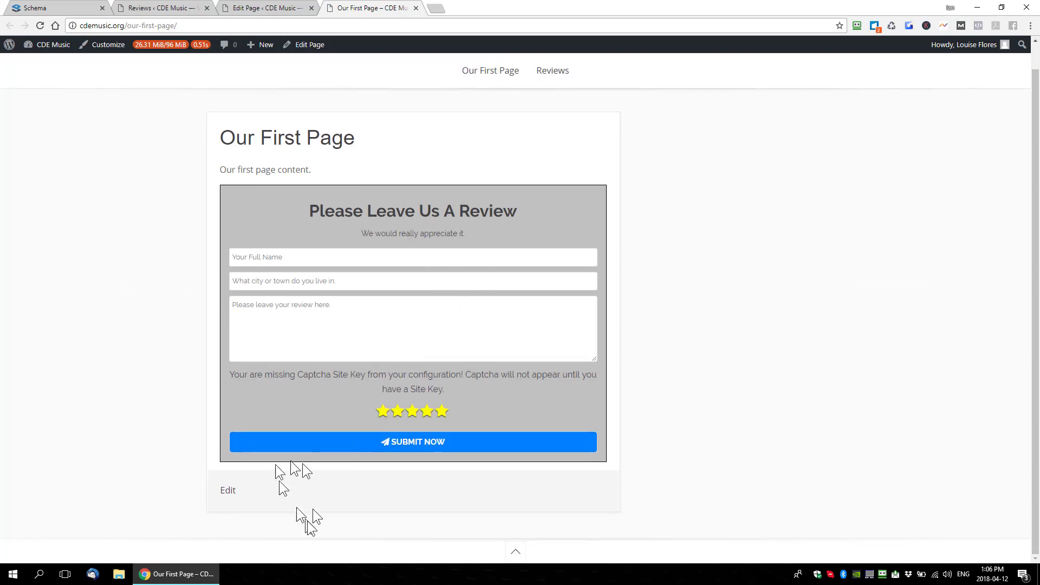
# Review the prs_reviews shortcode options in the Supremacy Reviews shortcode reference and copy the example shortcode
pyautogui.click(254, 10)
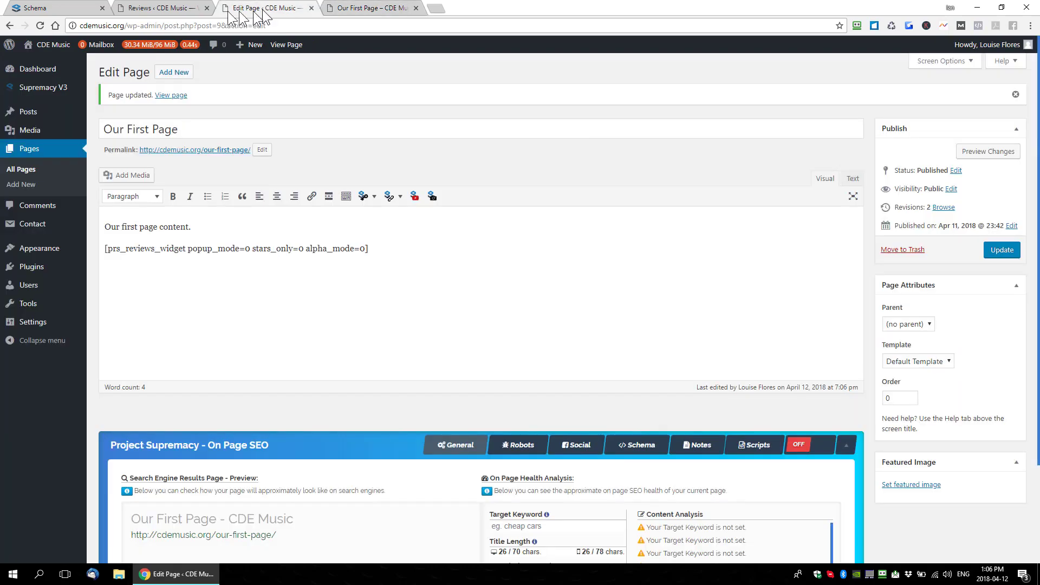
pyautogui.click(162, 8)
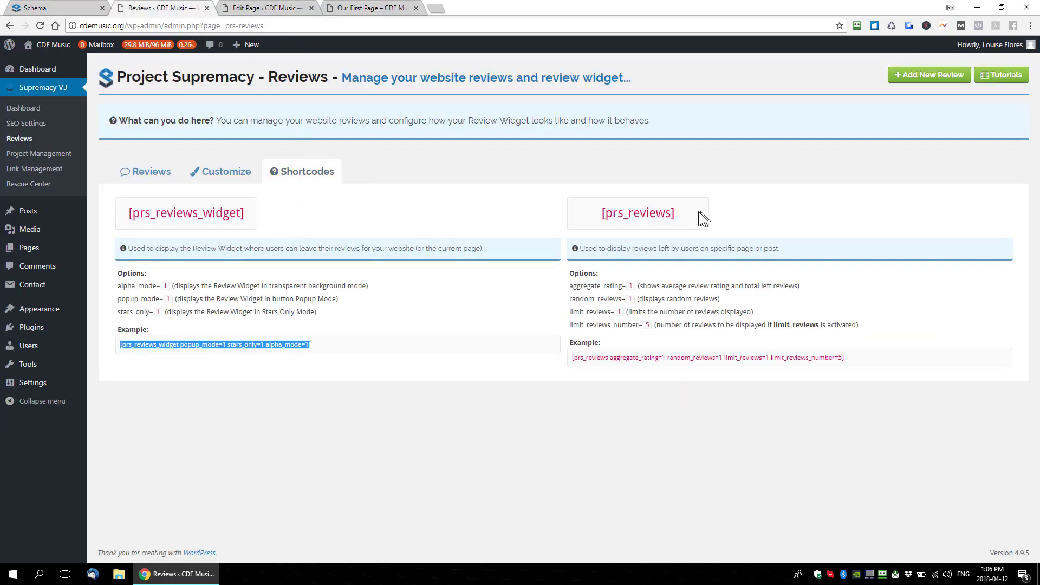
pyautogui.moveTo(684, 214); pyautogui.dragTo(600, 218)
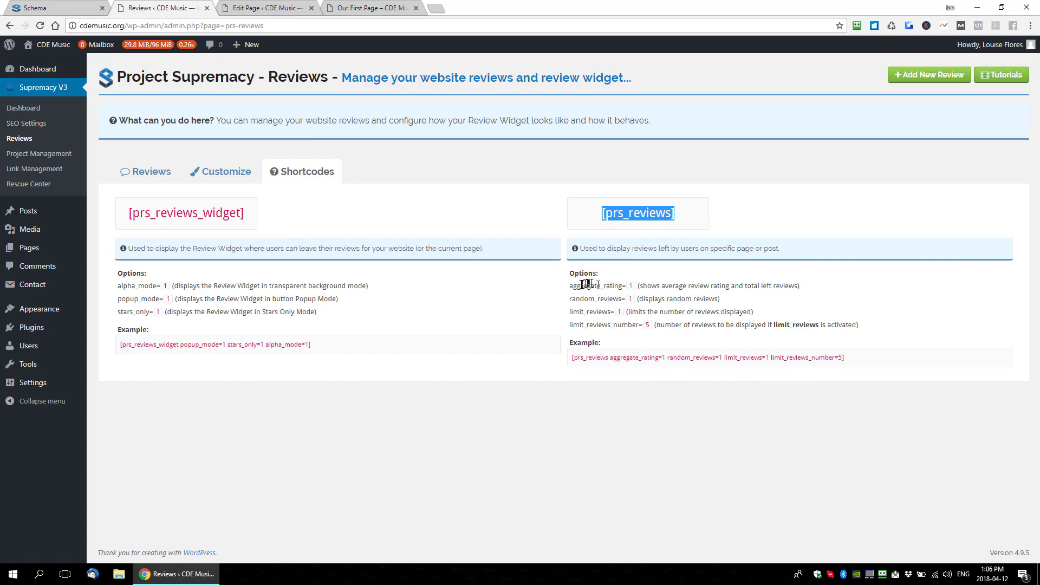
pyautogui.moveTo(569, 285); pyautogui.dragTo(619, 285)
pyautogui.moveTo(851, 356); pyautogui.dragTo(574, 361)
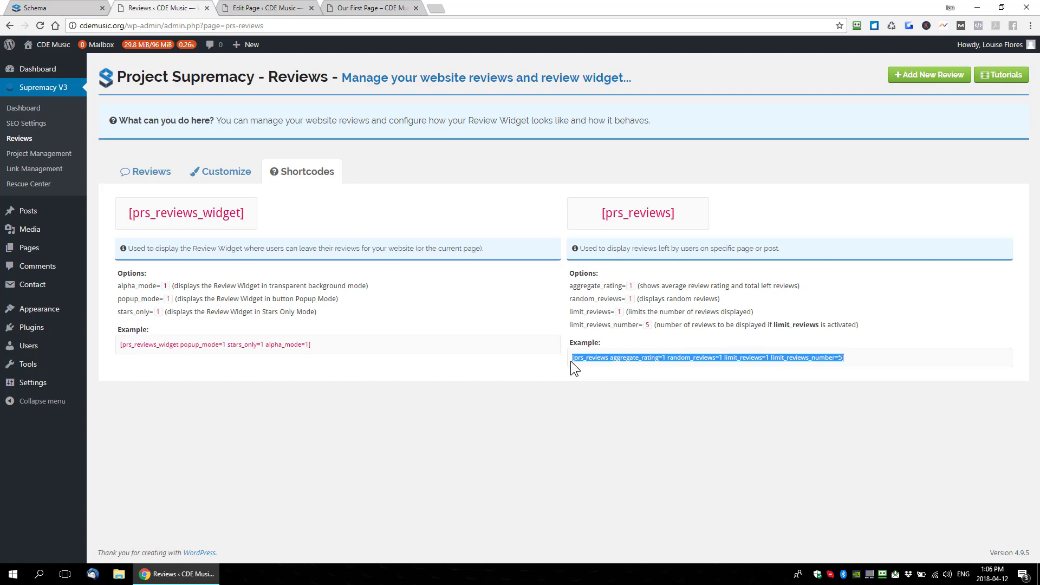
# Add "[prs_reviews aggregate_rating=1 random_reviews=1 limit_reviews=1 limit_reviews_number=5]" below the review widget shortcode on Our First Page and update the page
pyautogui.click(264, 9)
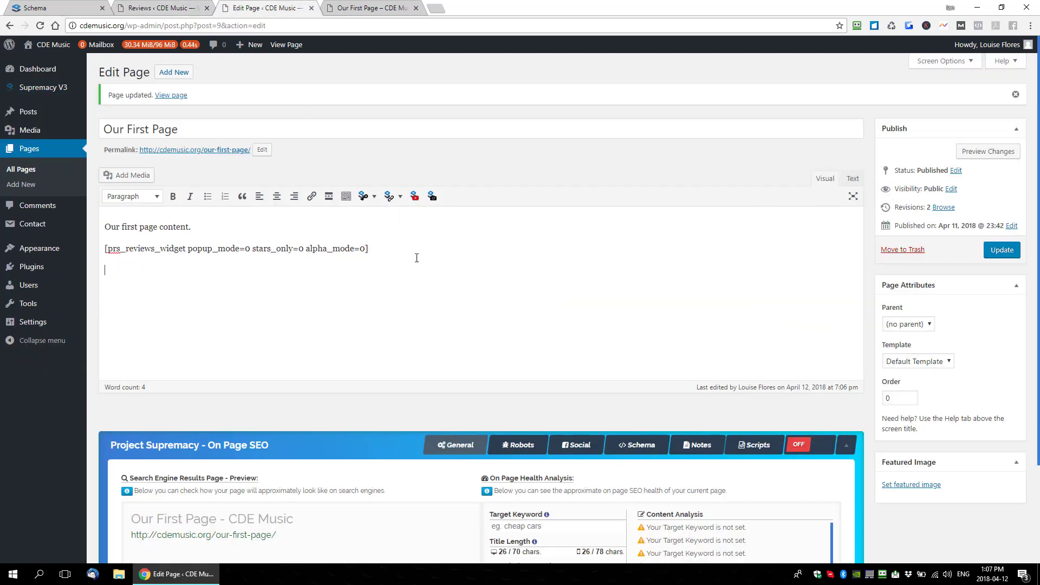
pyautogui.click(418, 258)
pyautogui.press('Return')
pyautogui.write('[prs_reviews aggregate_rating=1 random_reviews=1 limit_reviews=1 limit_reviews_number=5]')
pyautogui.click(1005, 253)
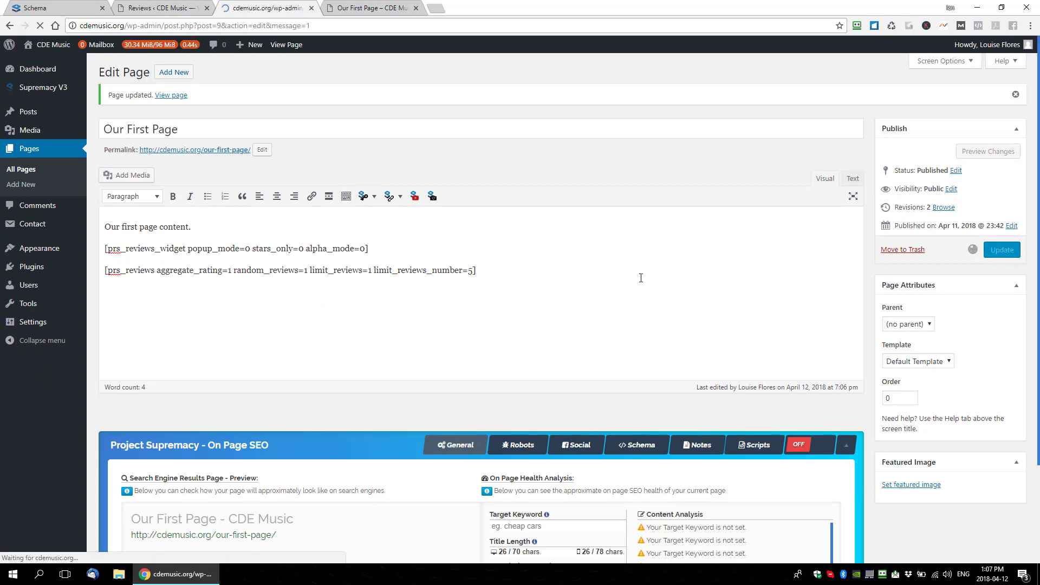
# Reload Our First Page on the site and examine the reviews message below the form and the form's full name field
pyautogui.click(372, 9)
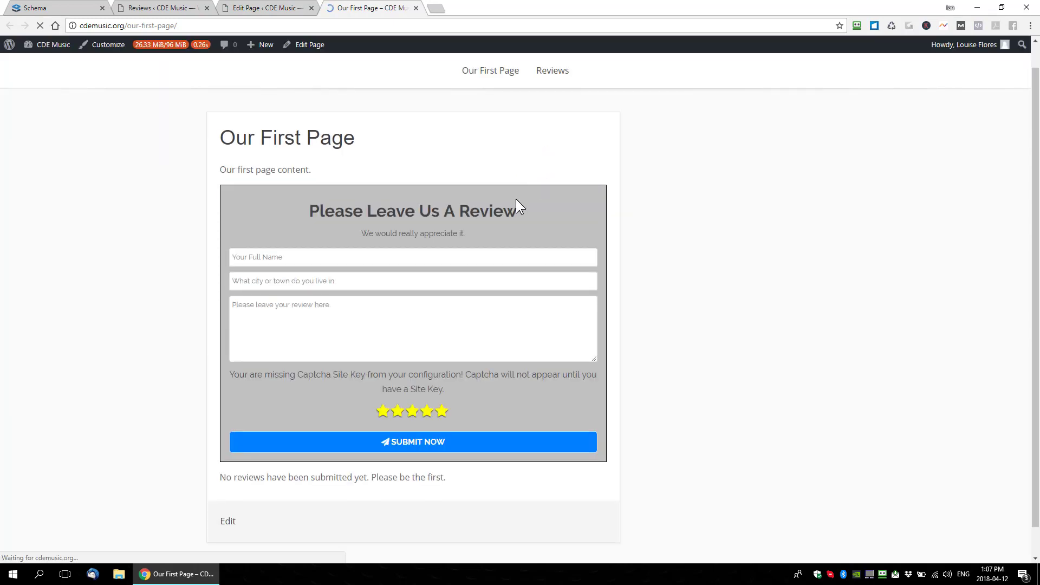
pyautogui.moveTo(453, 454); pyautogui.dragTo(216, 448)
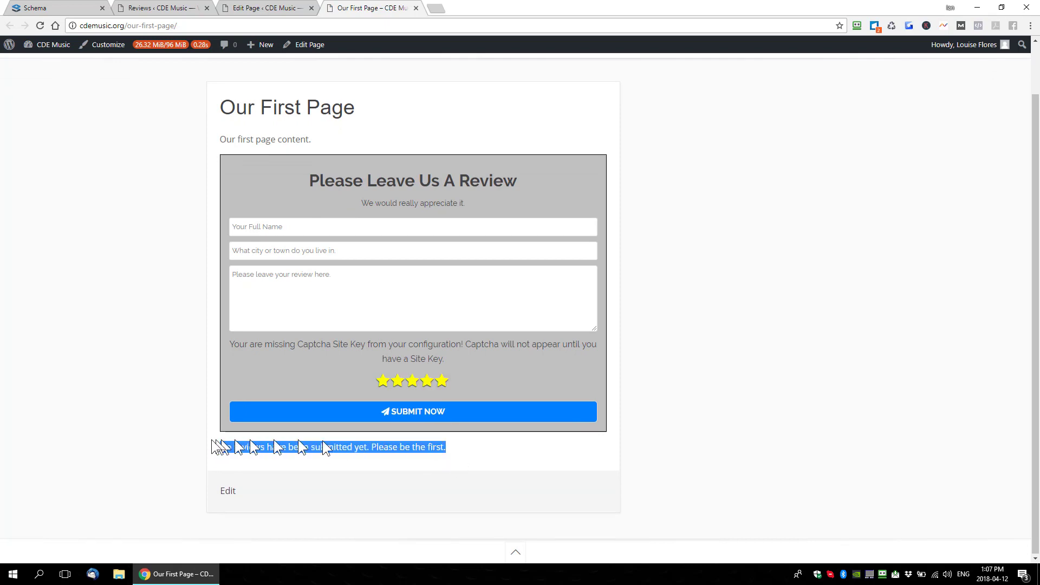
pyautogui.click(298, 225)
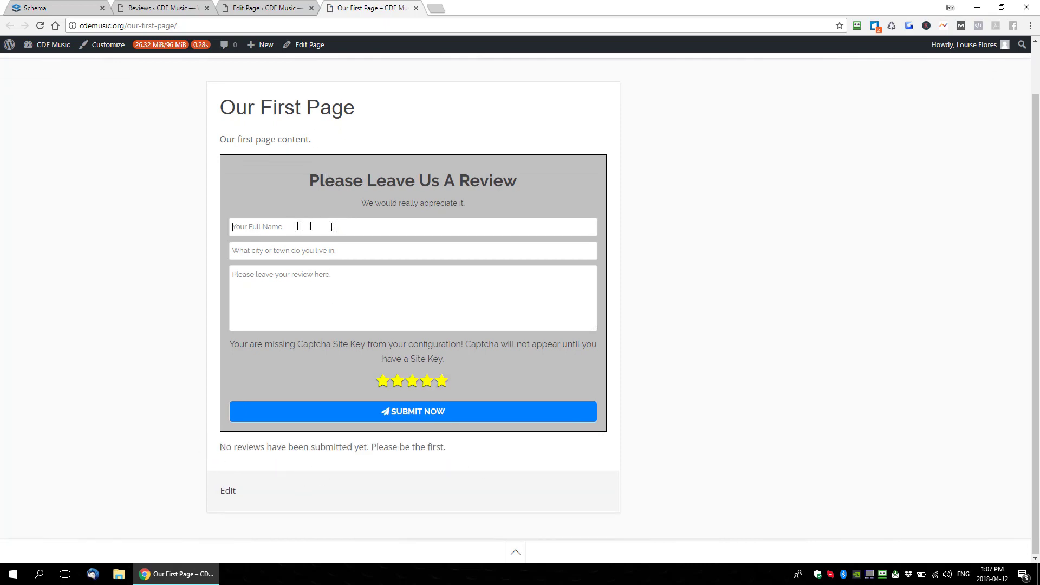
# Fill in the review form with the reviewer's full name, location Florida and the text "Thanks for your service", and submit it
pyautogui.write('Bob Higgins')
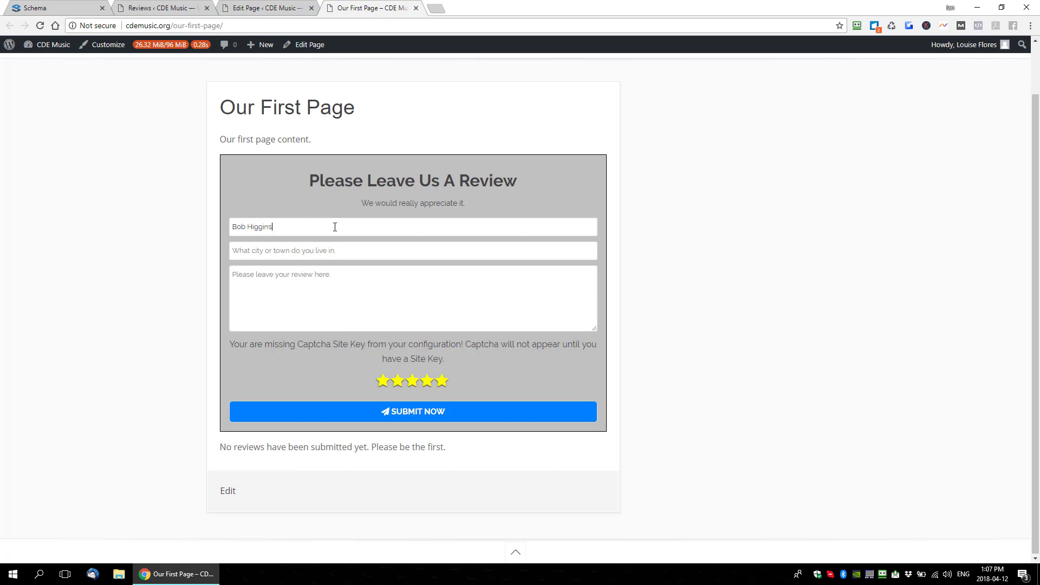
pyautogui.write('Fl')
pyautogui.write('Thanks for your service')
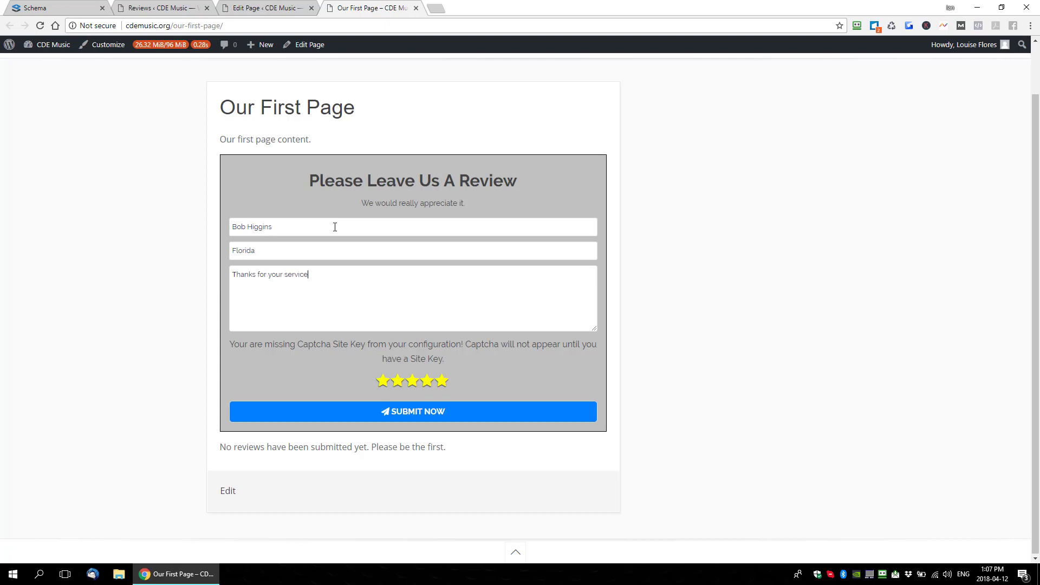
pyautogui.click(425, 412)
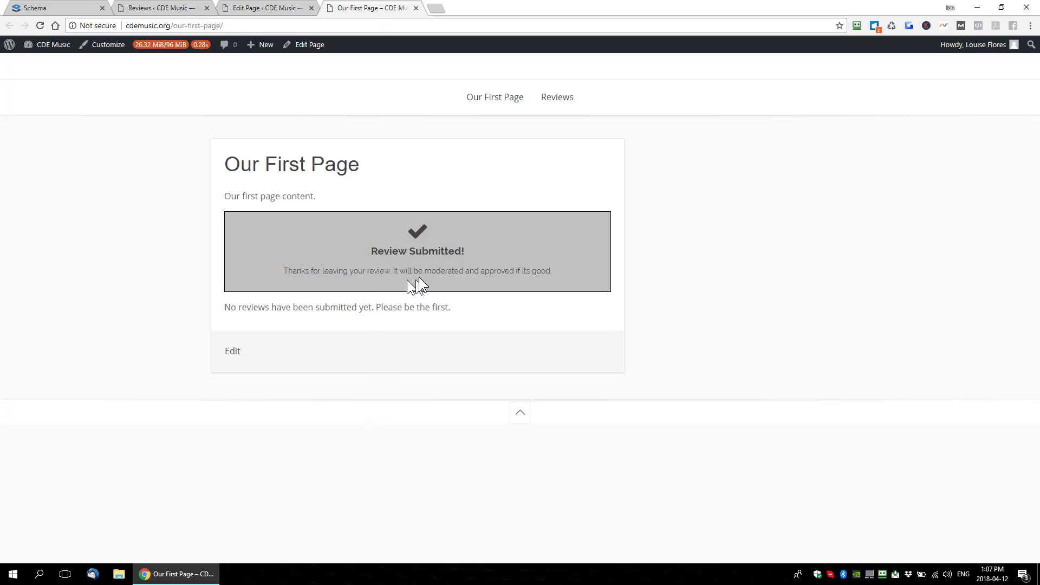
# Approve the submitted "Thanks for your service" review for Our First Page in the Supremacy Reviews list
pyautogui.click(174, 8)
pyautogui.click(147, 171)
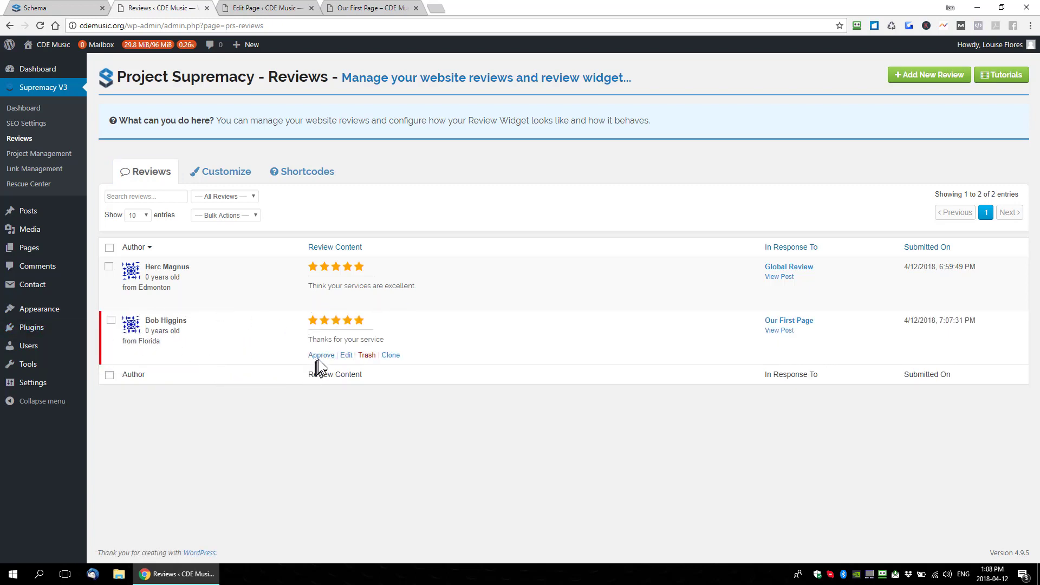
pyautogui.click(319, 356)
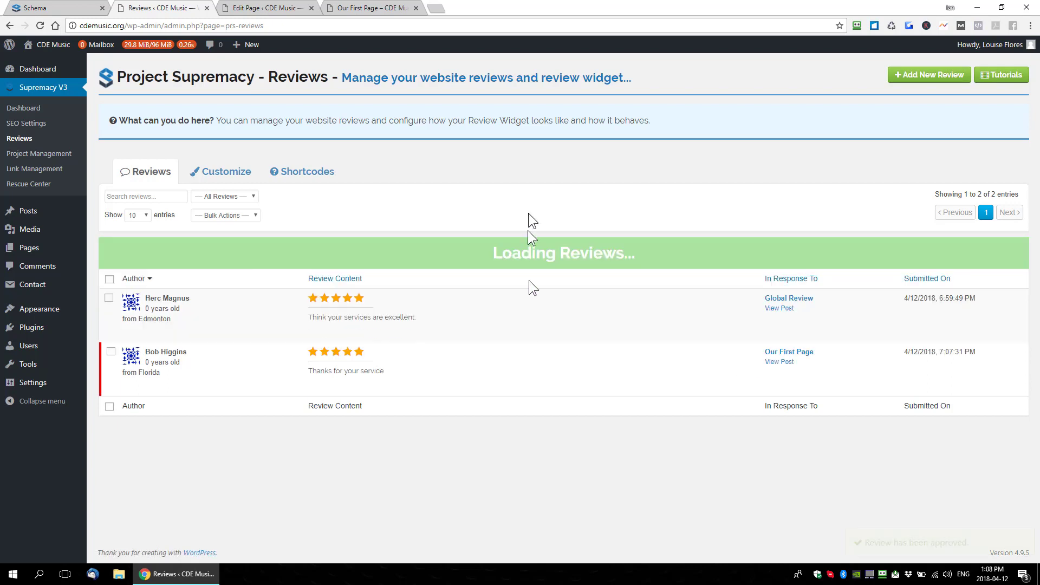
# Reload Our First Page on the site and examine the rating summary and the review displayed below the form
pyautogui.click(370, 10)
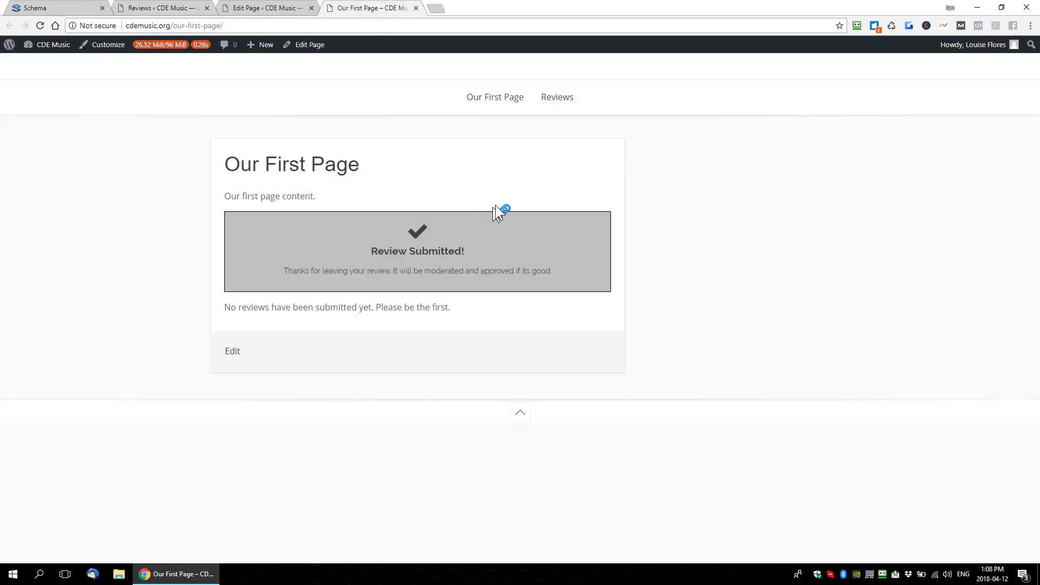
pyautogui.press('F5')
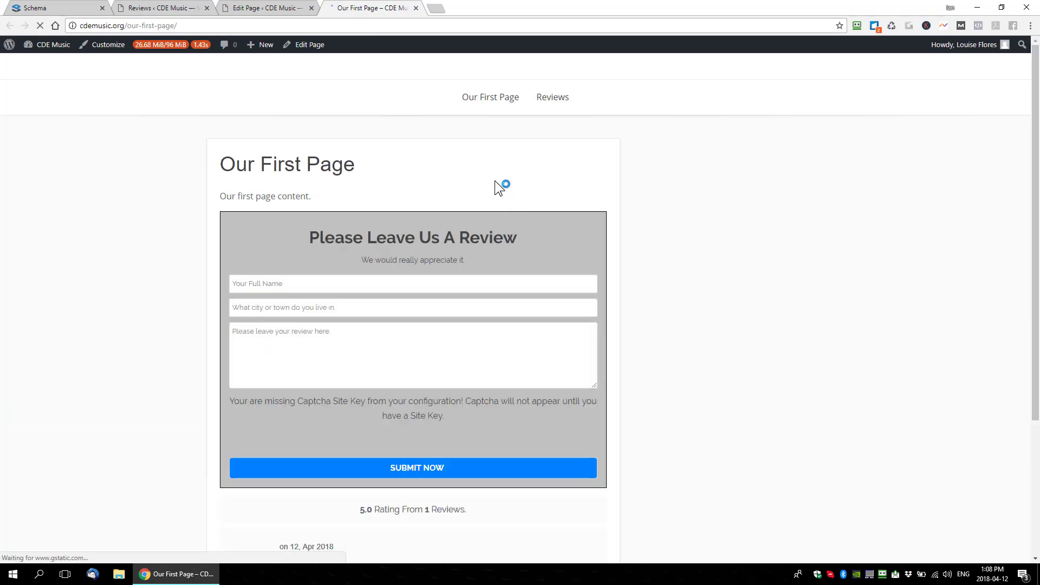
pyautogui.moveTo(310, 239); pyautogui.dragTo(510, 264)
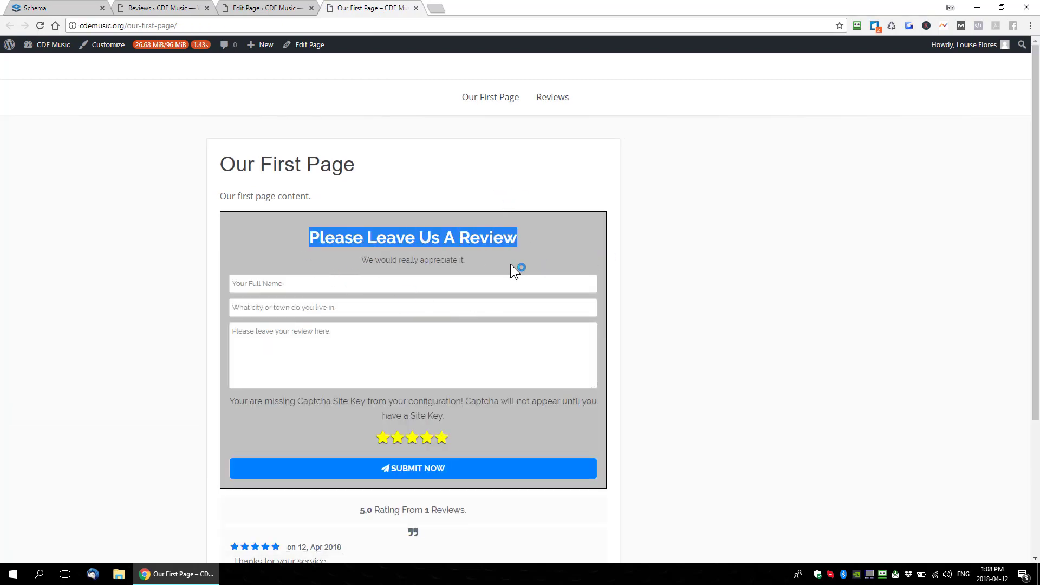
pyautogui.scroll(-3, 511, 265)
pyautogui.moveTo(340, 321); pyautogui.dragTo(441, 407)
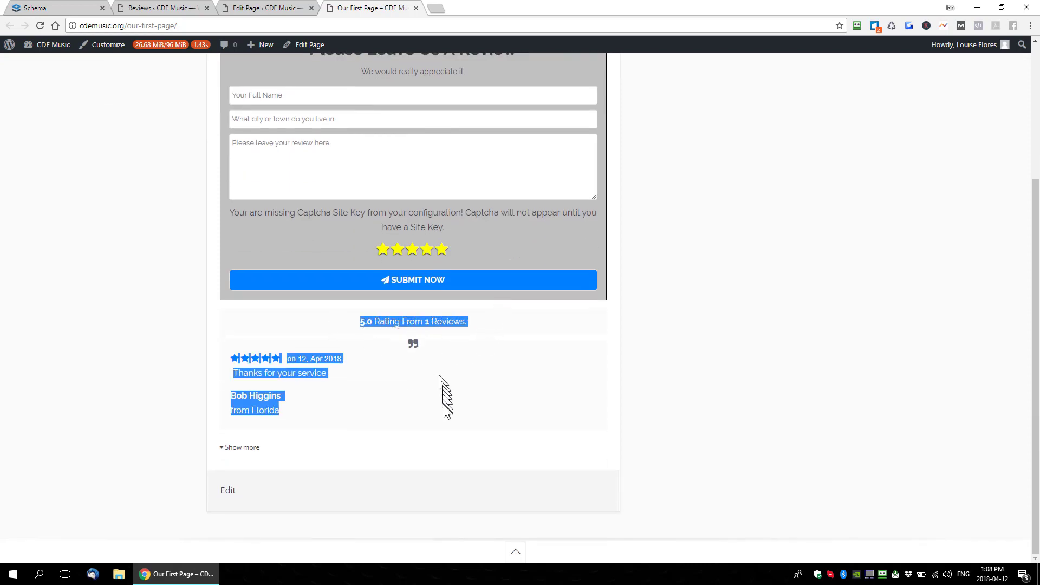
pyautogui.click(345, 399)
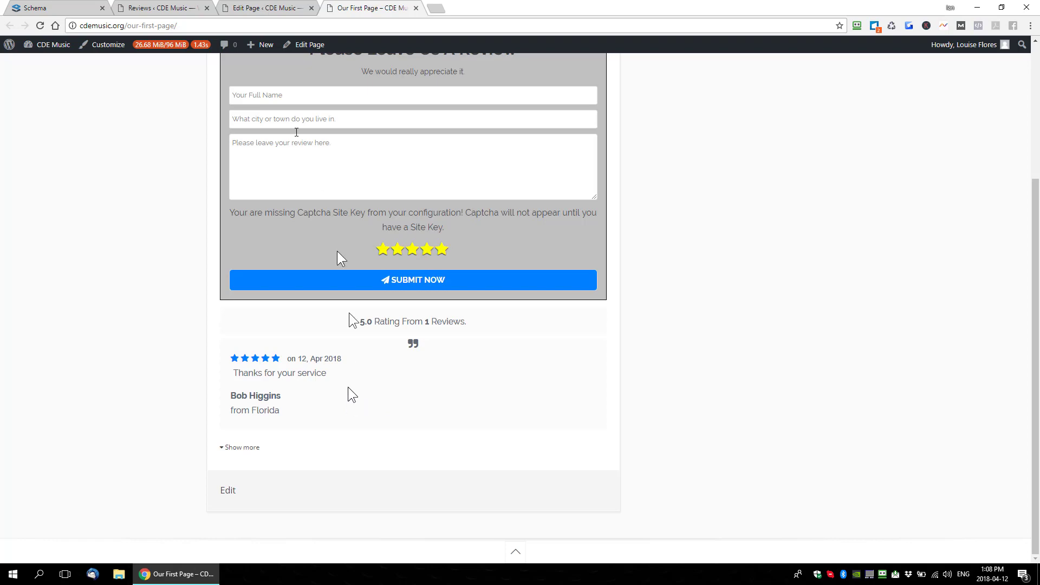
# Close the page editor and compare the aggregate_rating option in the Supremacy shortcode reference with the rating summary on Our First Page
pyautogui.click(267, 8)
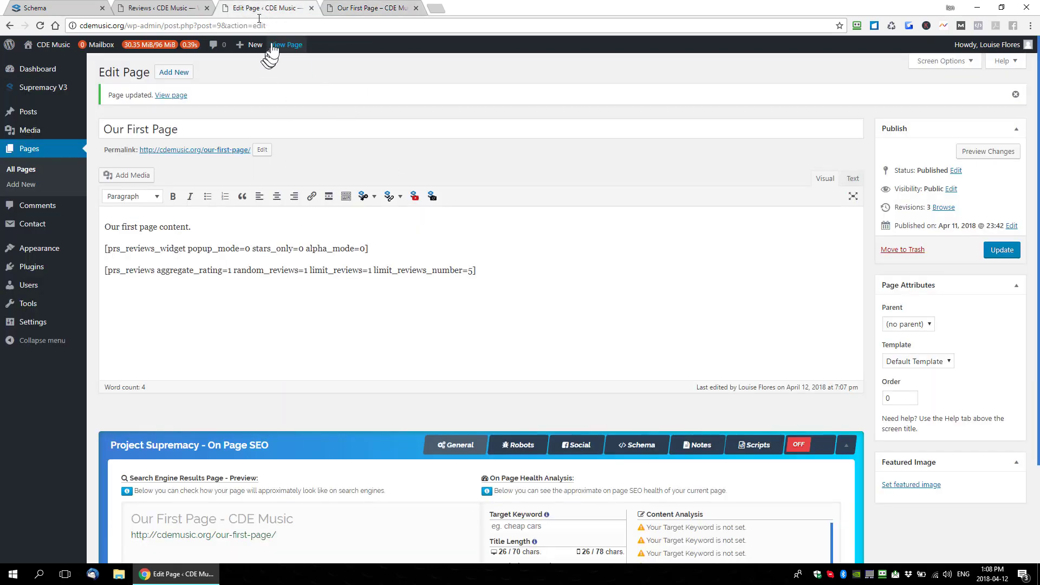
pyautogui.click(311, 8)
pyautogui.click(160, 8)
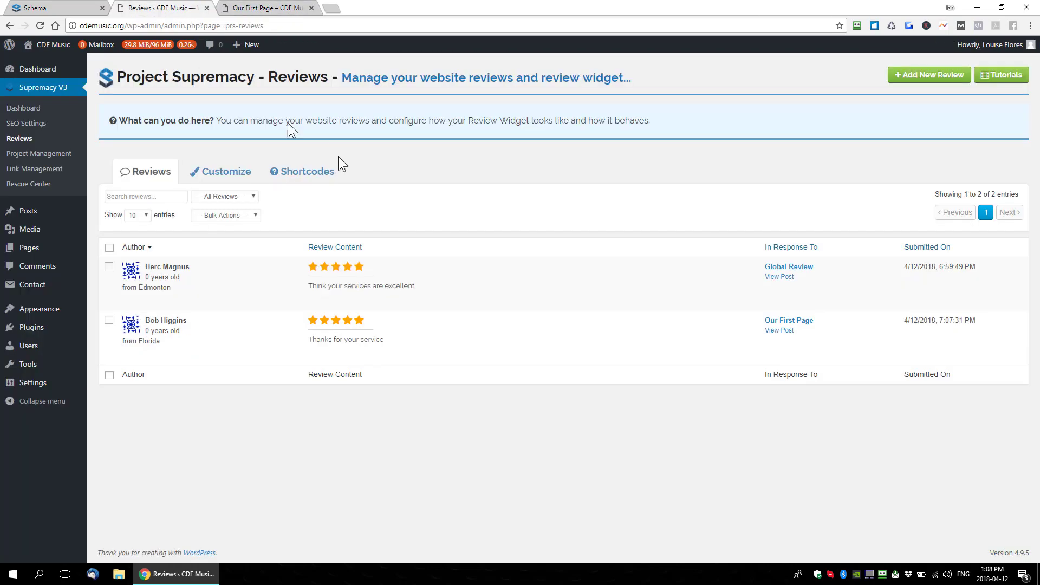
pyautogui.click(287, 172)
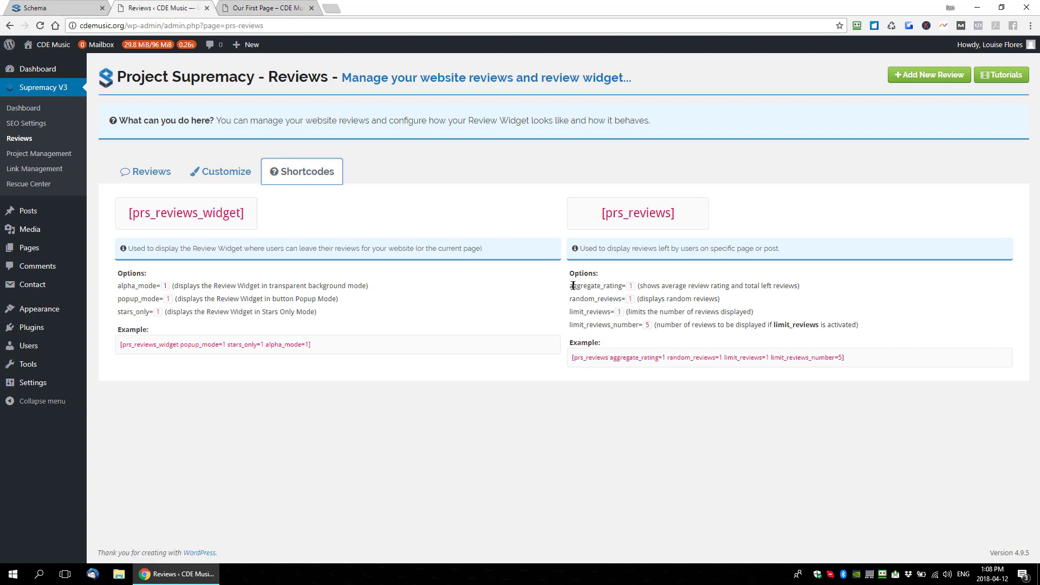
pyautogui.moveTo(573, 285); pyautogui.dragTo(624, 286)
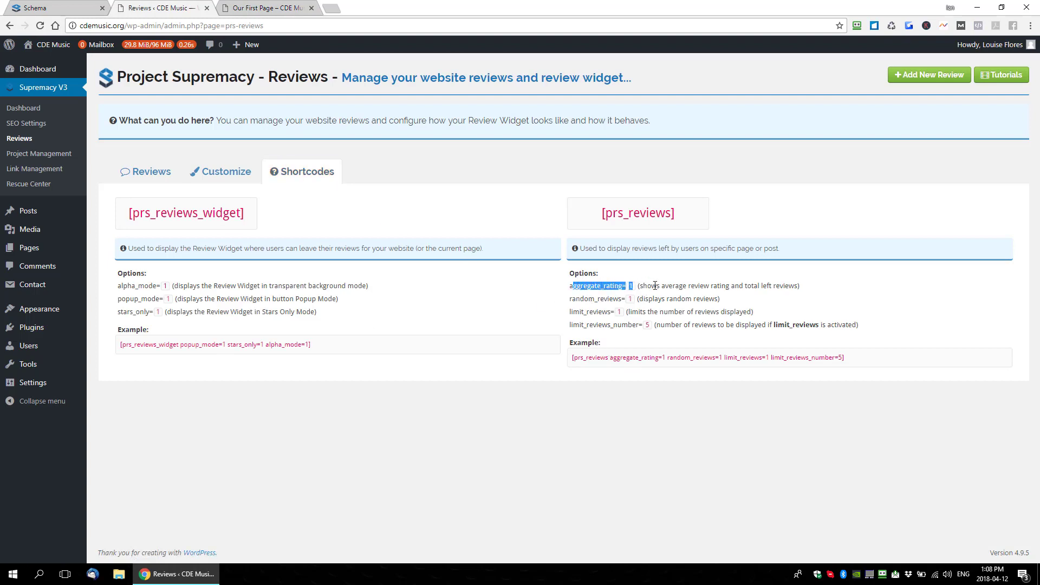
pyautogui.moveTo(639, 286); pyautogui.dragTo(718, 291)
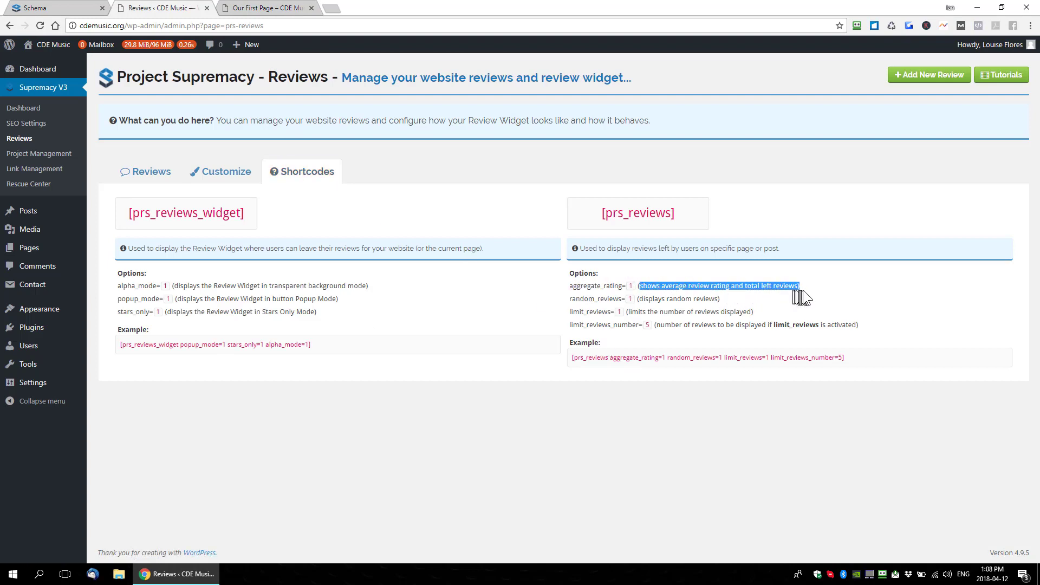
pyautogui.click(292, 7)
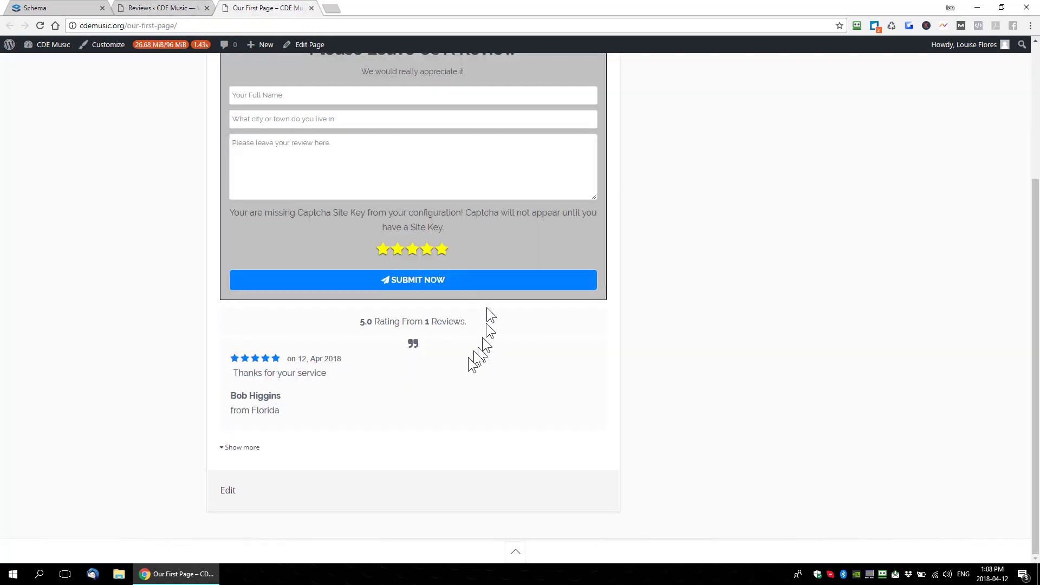
pyautogui.moveTo(357, 322)
pyautogui.mouseDown()
pyautogui.moveTo(485, 323)
pyautogui.moveTo(353, 322)
pyautogui.mouseUp()
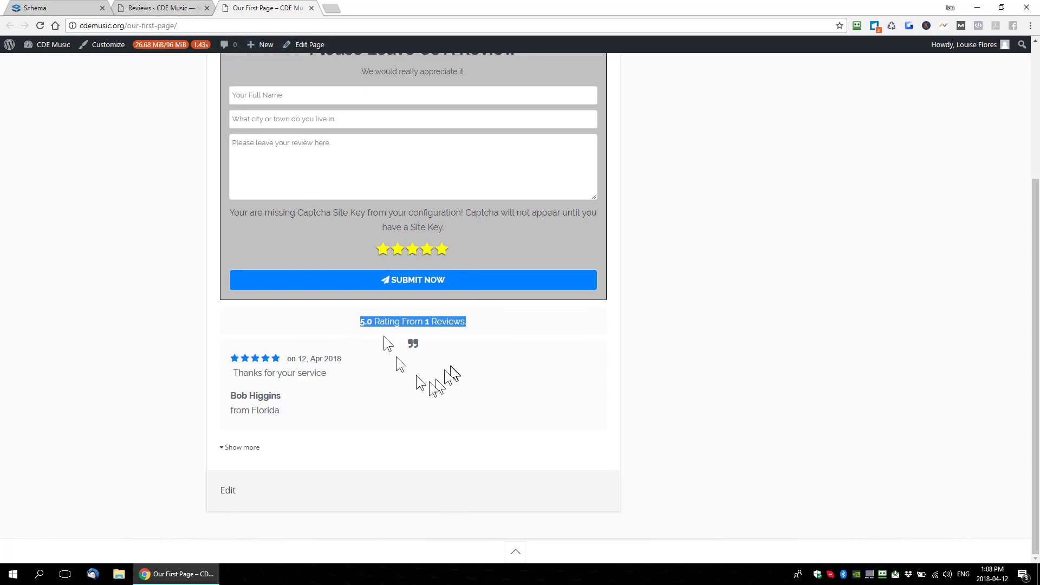
# Review the random_reviews, limit_reviews and limit_reviews_number options of prs_reviews in the shortcode reference, and view Our First Page again
pyautogui.click(165, 9)
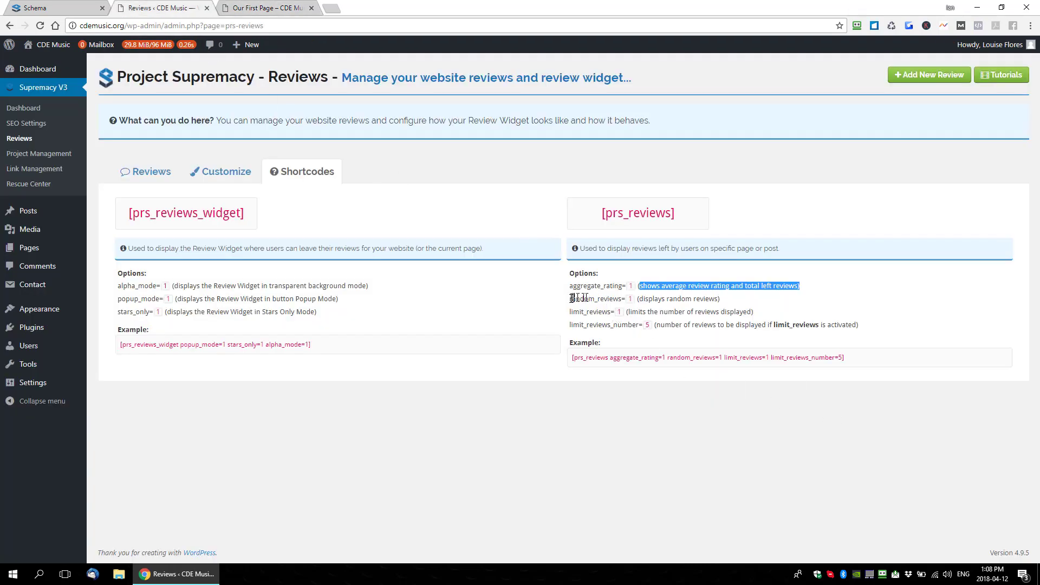
pyautogui.moveTo(570, 299); pyautogui.dragTo(875, 328)
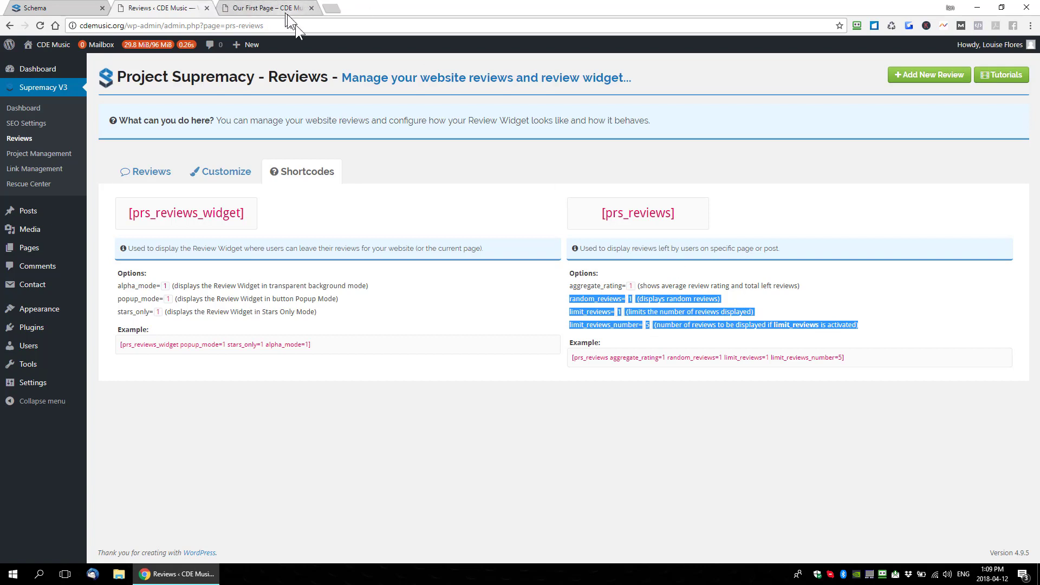
pyautogui.click(578, 329)
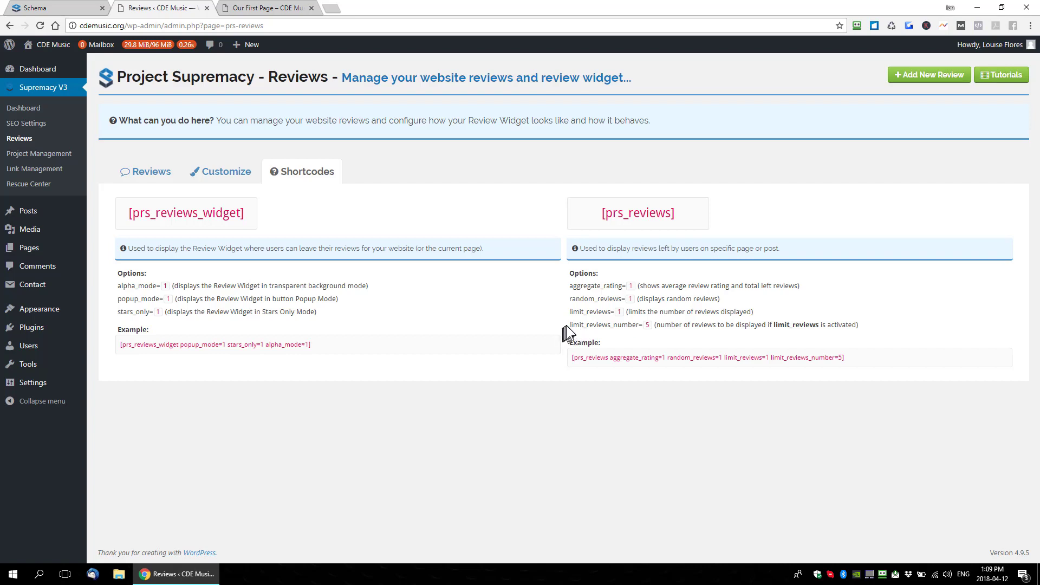
pyautogui.moveTo(566, 325); pyautogui.dragTo(711, 316)
pyautogui.click(697, 320)
pyautogui.moveTo(569, 324); pyautogui.dragTo(650, 324)
pyautogui.click(648, 327)
pyautogui.click(648, 324)
pyautogui.moveTo(569, 312); pyautogui.dragTo(856, 324)
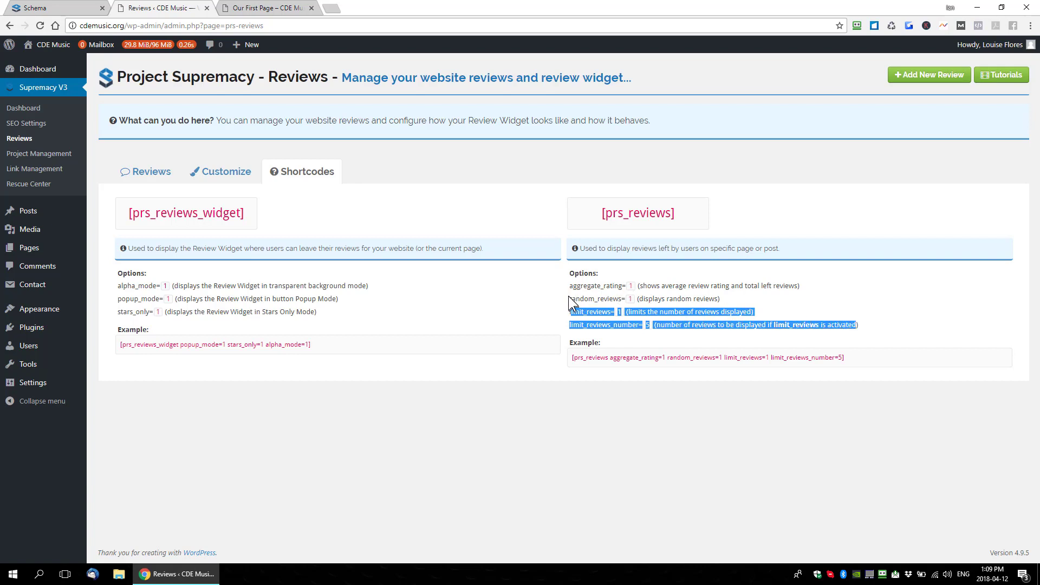
pyautogui.moveTo(568, 299); pyautogui.dragTo(627, 300)
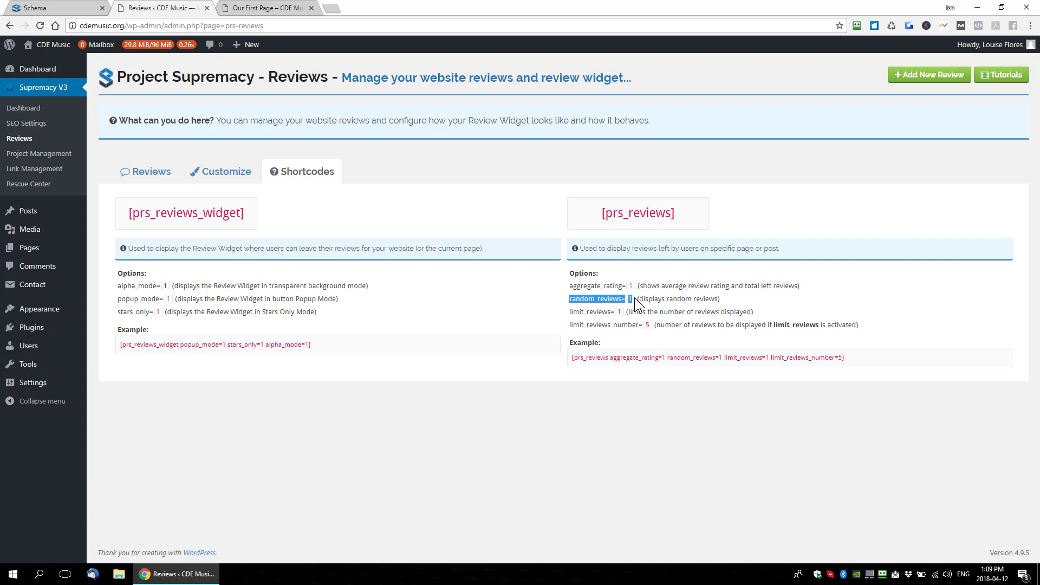
pyautogui.click(626, 299)
pyautogui.doubleClick(631, 299)
pyautogui.moveTo(569, 283); pyautogui.dragTo(877, 327)
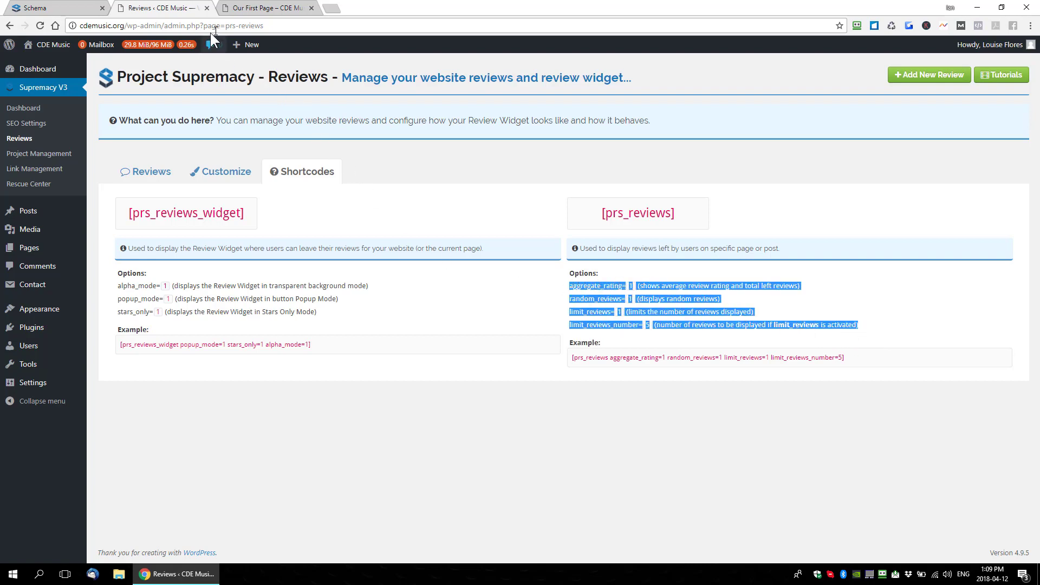
pyautogui.click(262, 11)
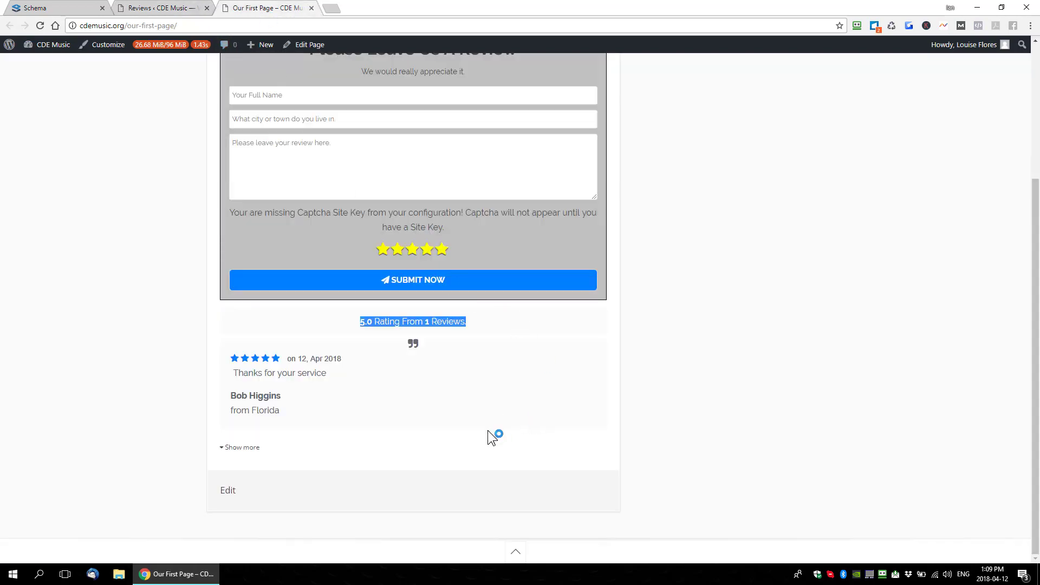
pyautogui.scroll(4, 490, 434)
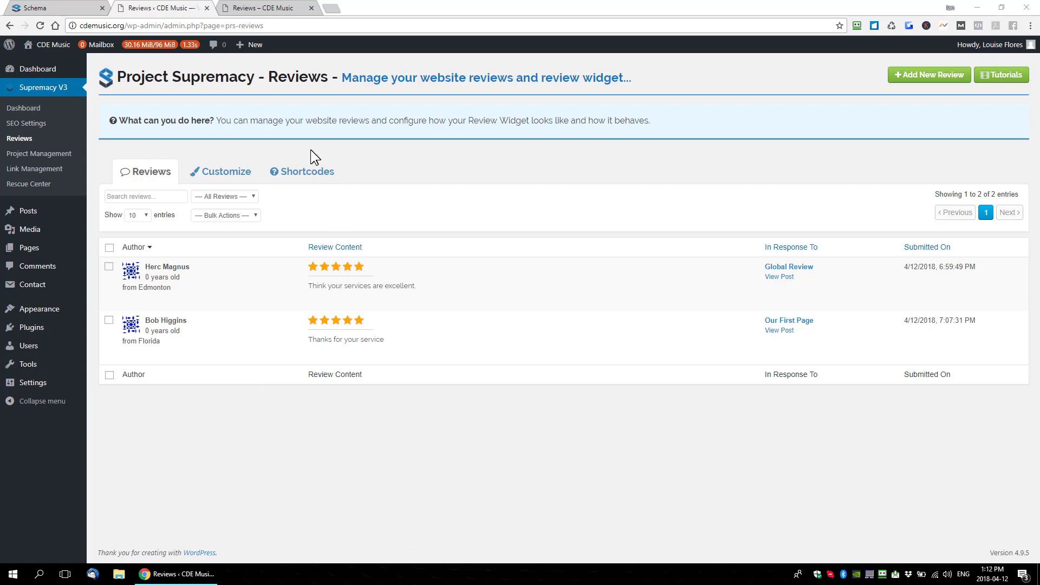
# Delete the [PSv3] - Display Reviews widget from the site's Sidebar widget area
pyautogui.click(272, 10)
pyautogui.click(158, 10)
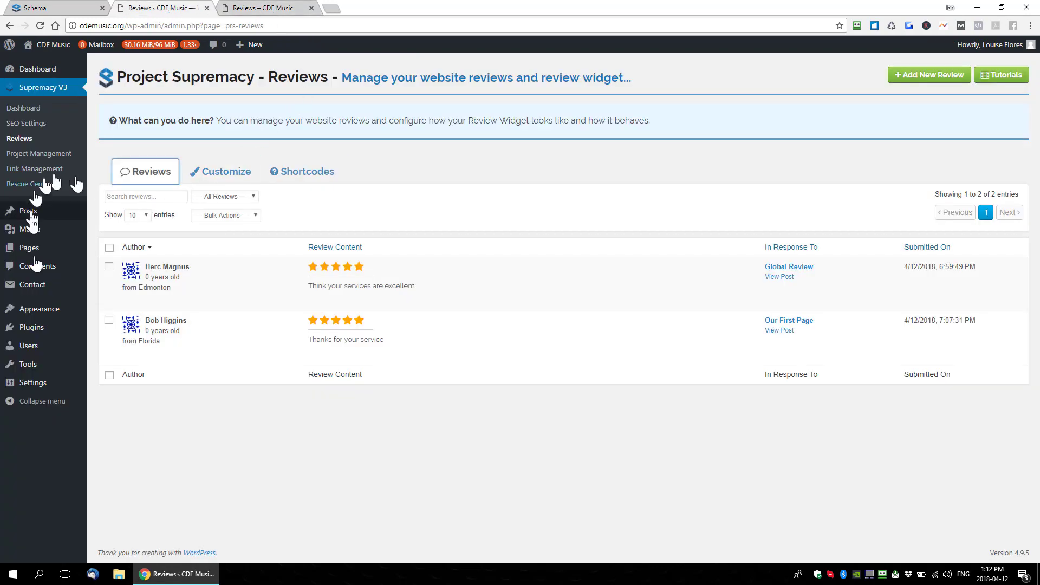
pyautogui.moveTo(32, 311)
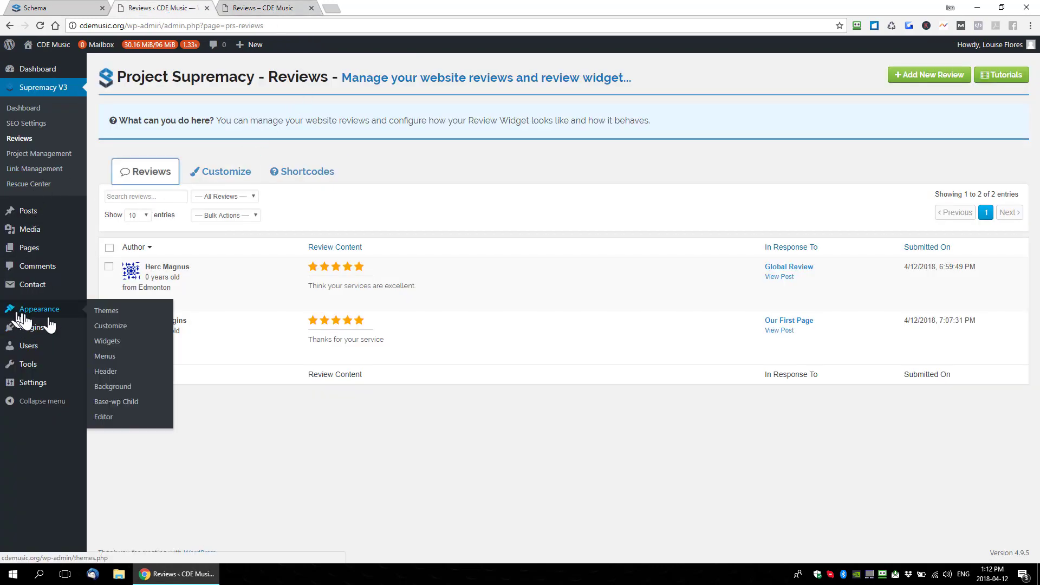
pyautogui.click(109, 342)
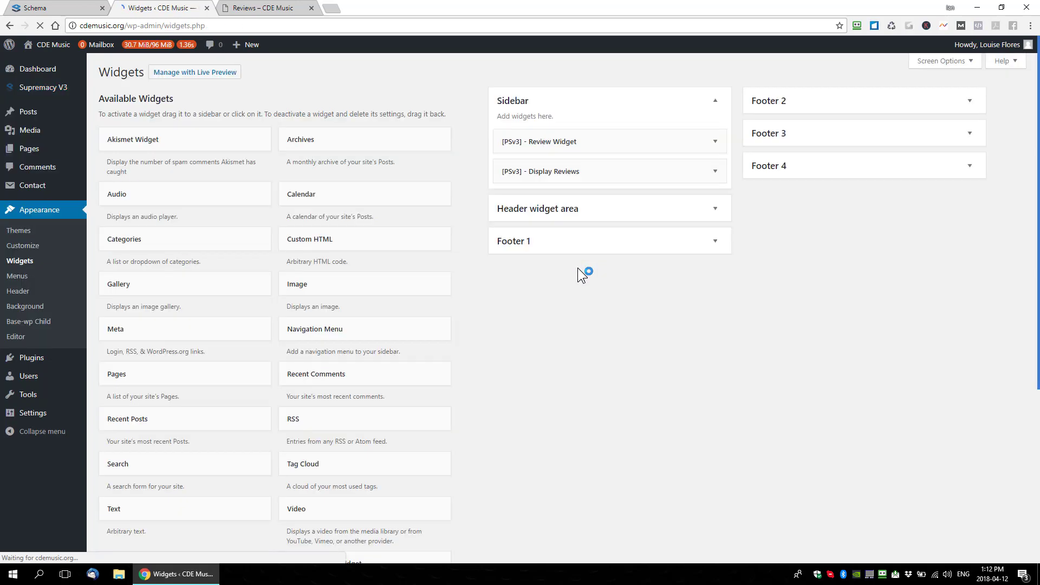
pyautogui.click(715, 173)
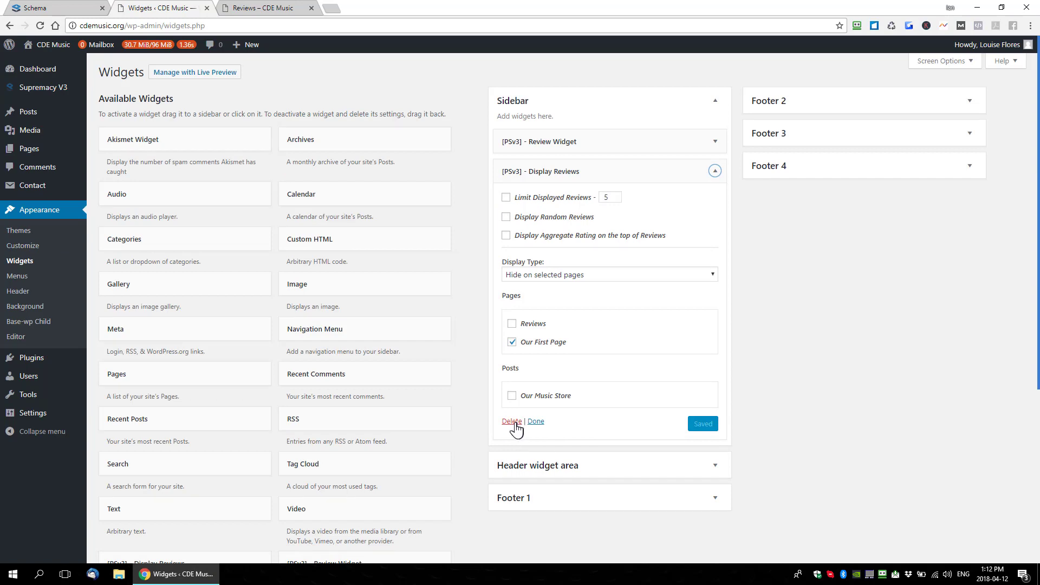
pyautogui.click(513, 422)
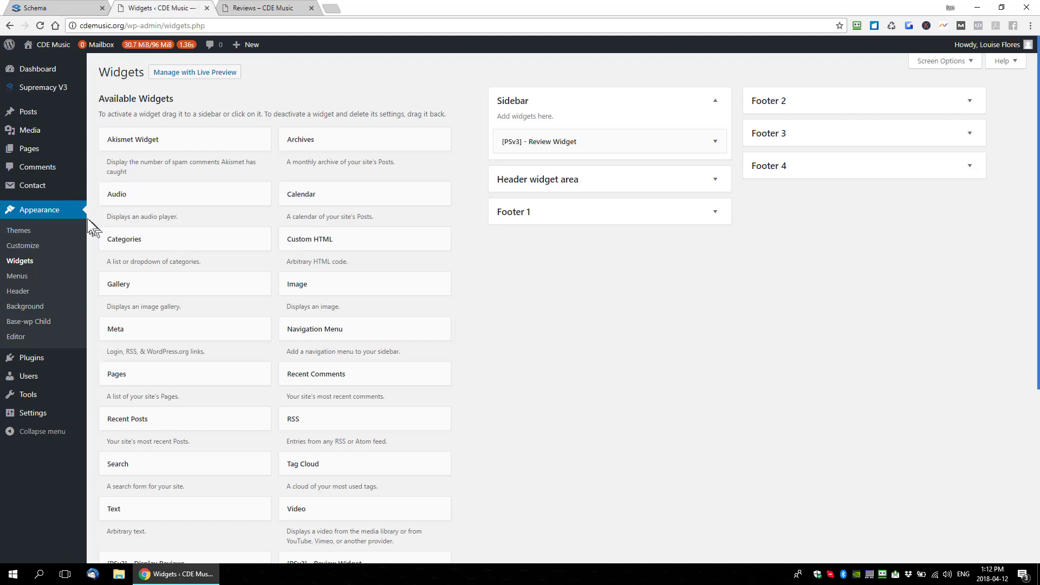
# Open Our First Page for editing in a new tab and cut the prs_reviews shortcode from its content
pyautogui.moveTo(27, 155)
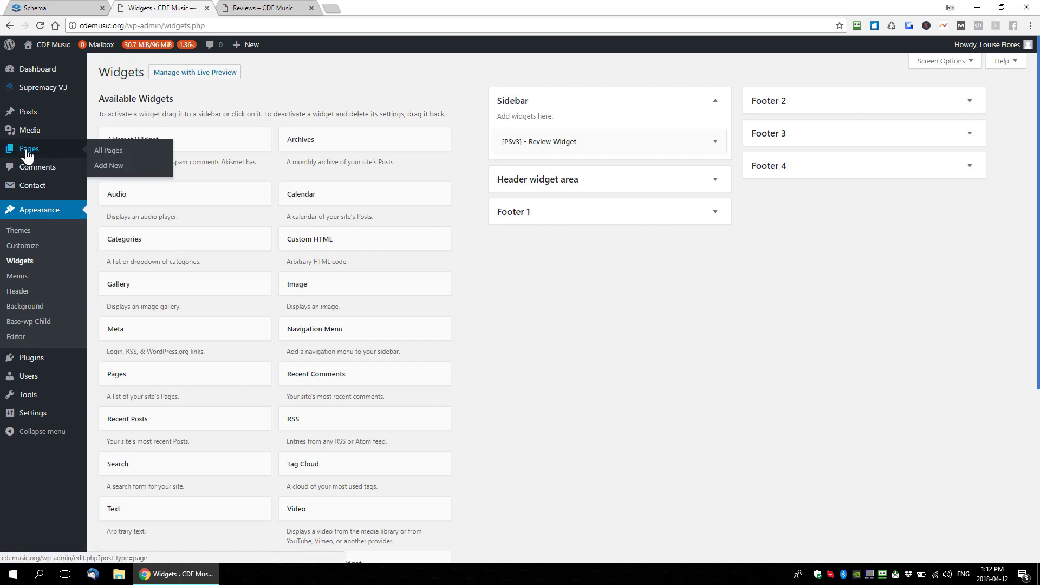
pyautogui.click(108, 150)
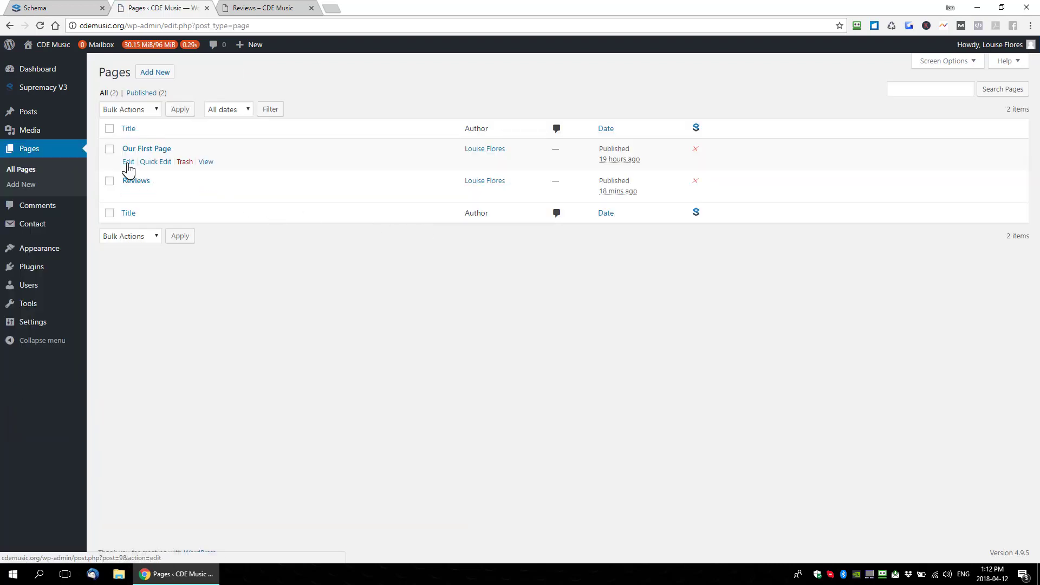
pyautogui.rightClick(129, 161)
pyautogui.click(157, 167)
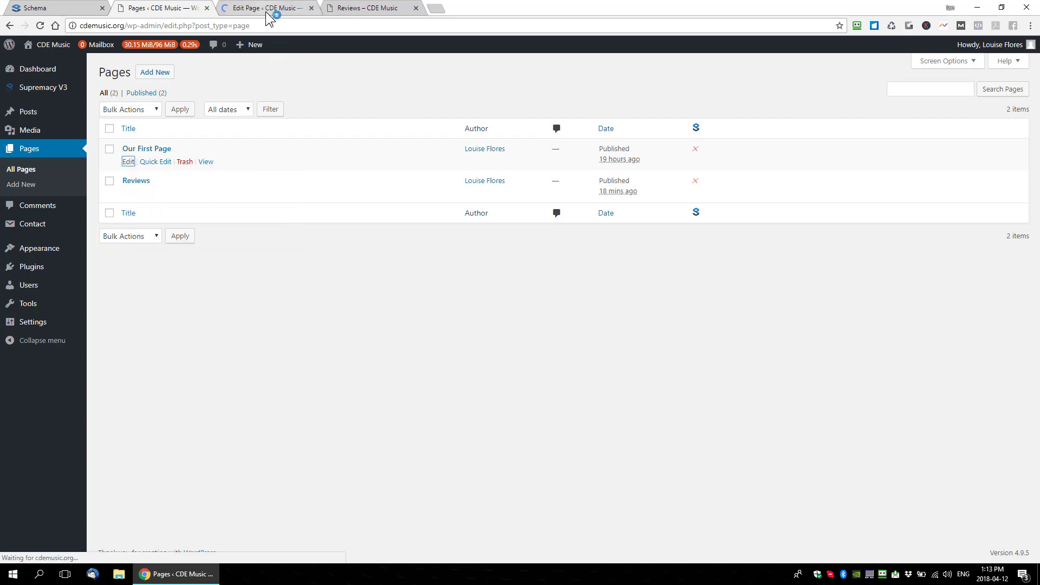
pyautogui.click(265, 9)
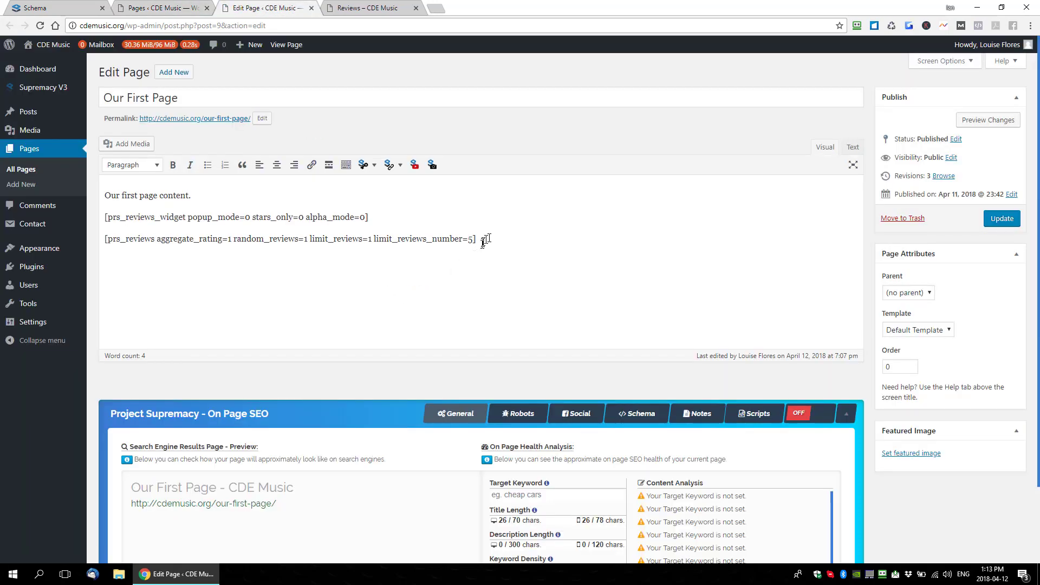
pyautogui.moveTo(480, 239); pyautogui.dragTo(102, 241)
pyautogui.hotkey('ctrl', 'x')
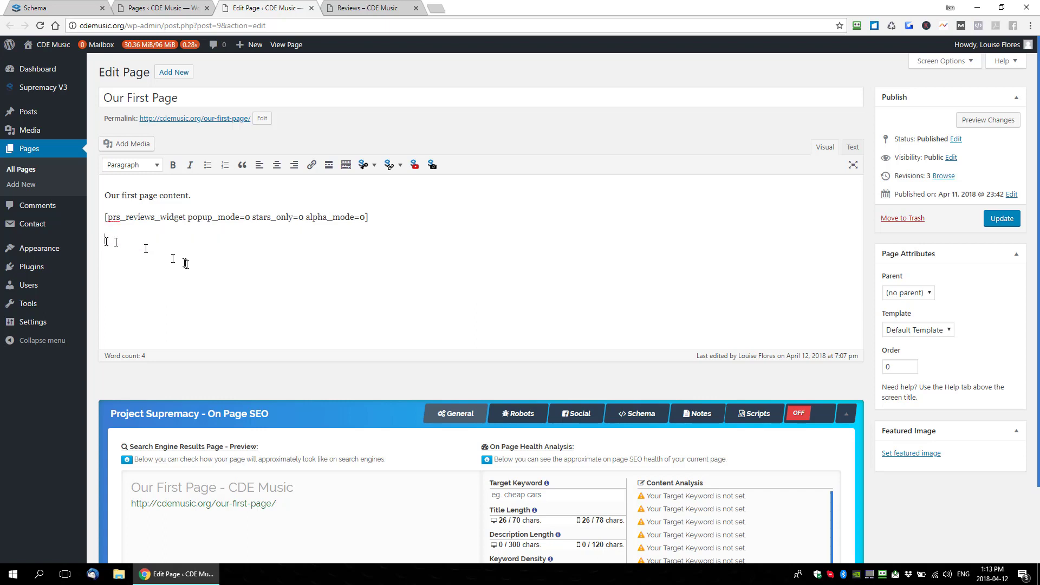
# Update Our First Page without the prs_reviews shortcode and open the live page in a new tab
pyautogui.click(1001, 218)
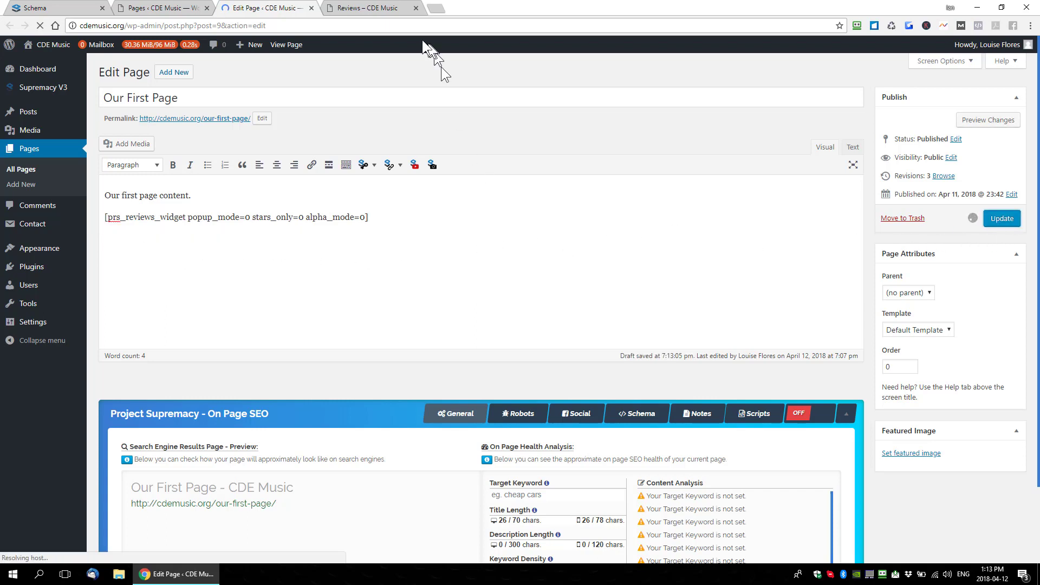
pyautogui.rightClick(207, 155)
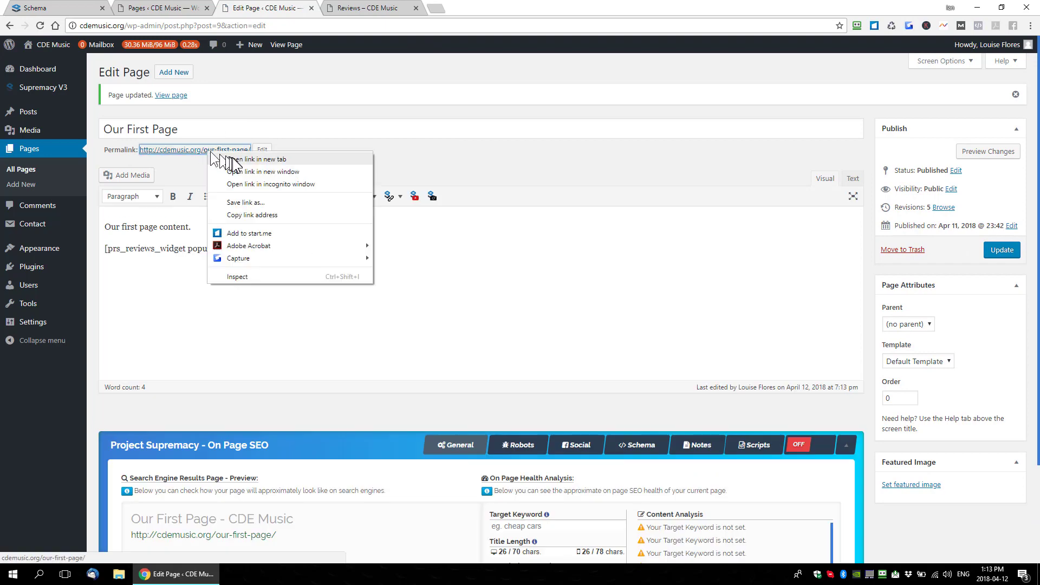
pyautogui.click(233, 157)
pyautogui.click(374, 8)
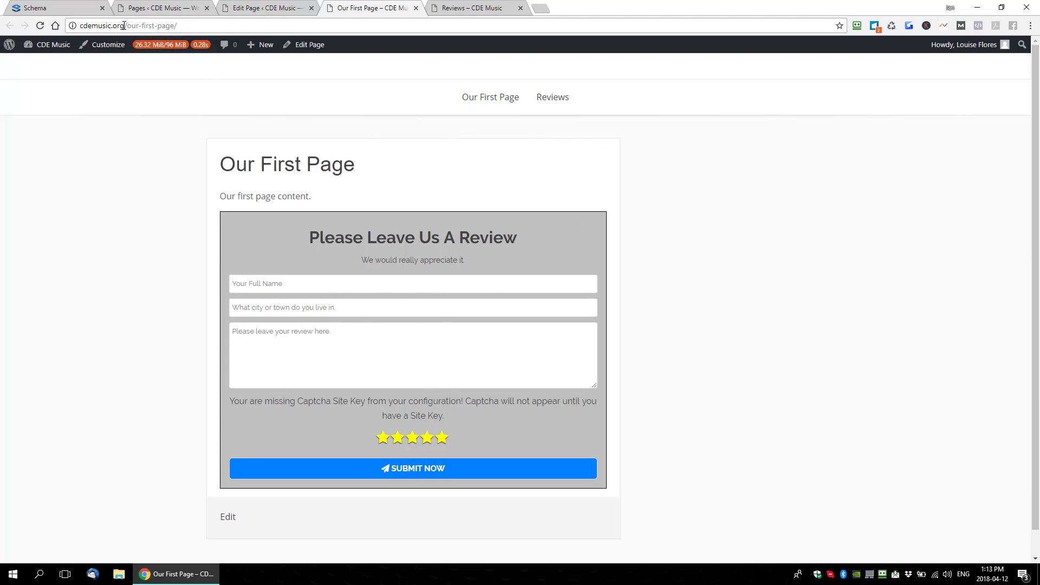
# View the site's home page and the Reviews page to check where the review form appears
pyautogui.moveTo(127, 26); pyautogui.dragTo(239, 27)
pyautogui.press('BackSpace')
pyautogui.press('Return')
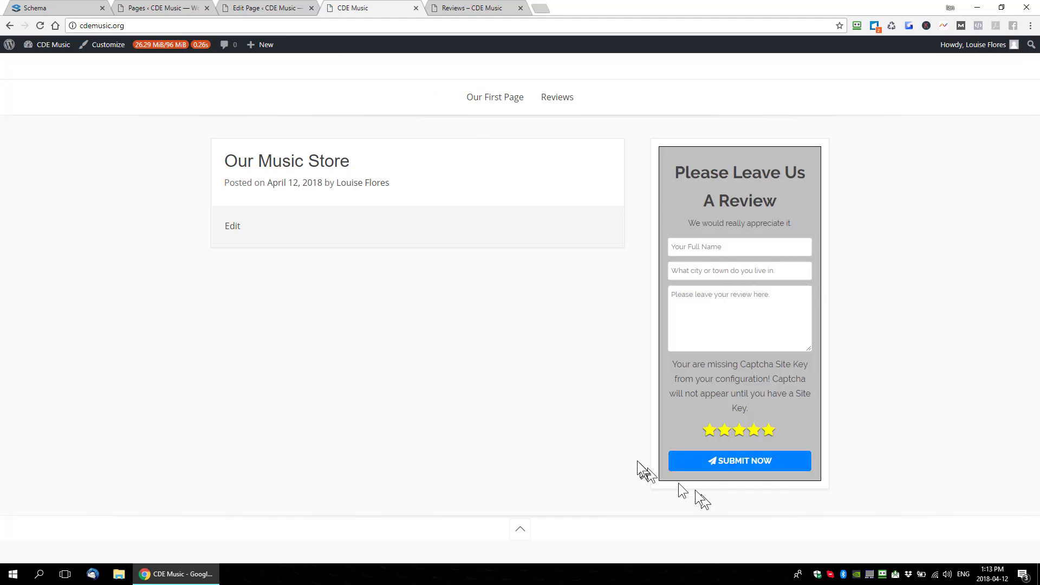
pyautogui.click(556, 99)
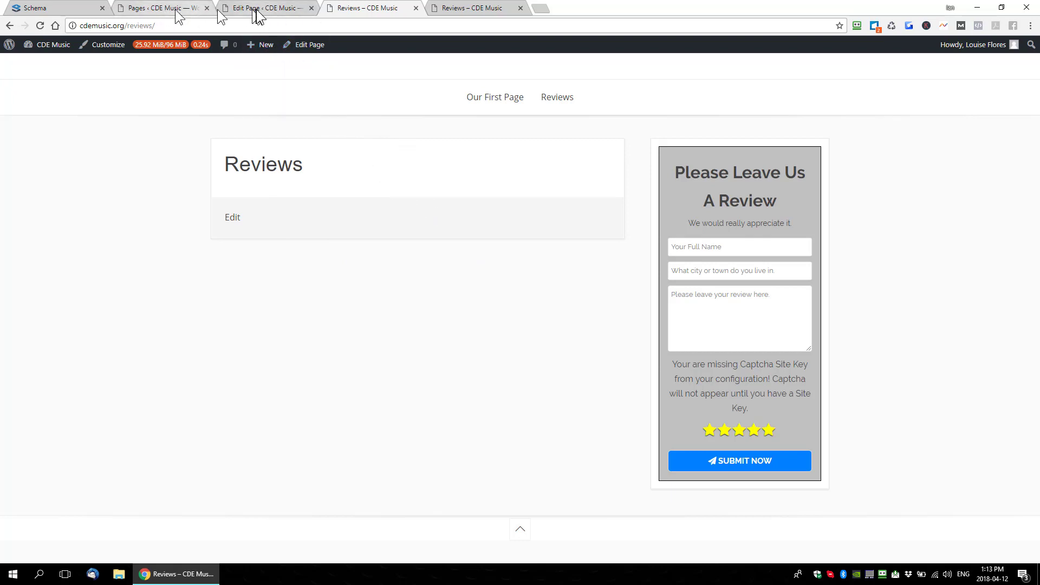
# Set the Sidebar's [PSv3] - Review Widget to hide on the Reviews page instead of Our First Page, and save it
pyautogui.moveTo(54, 46)
pyautogui.click(46, 65)
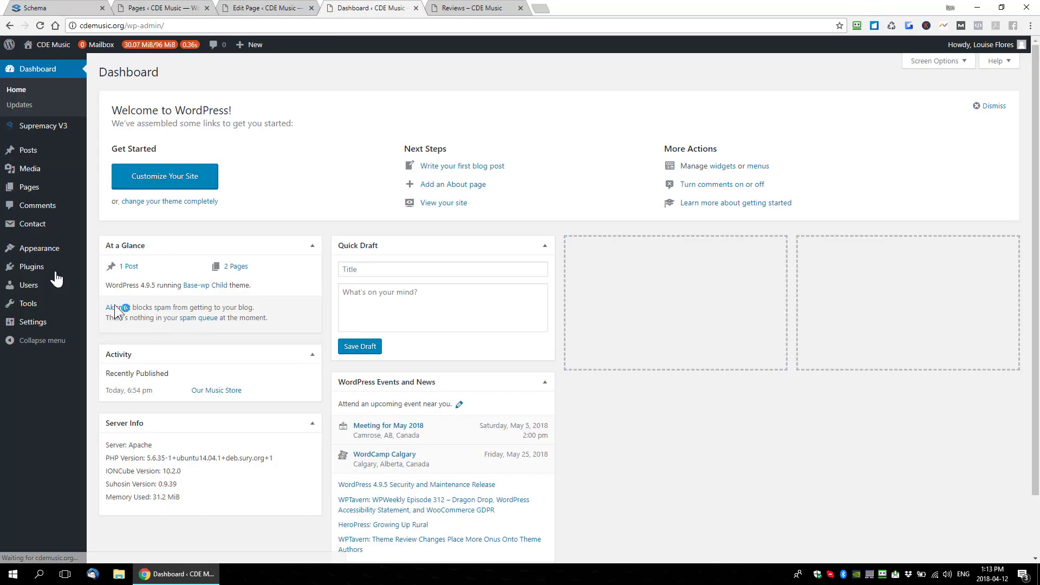
pyautogui.moveTo(34, 253)
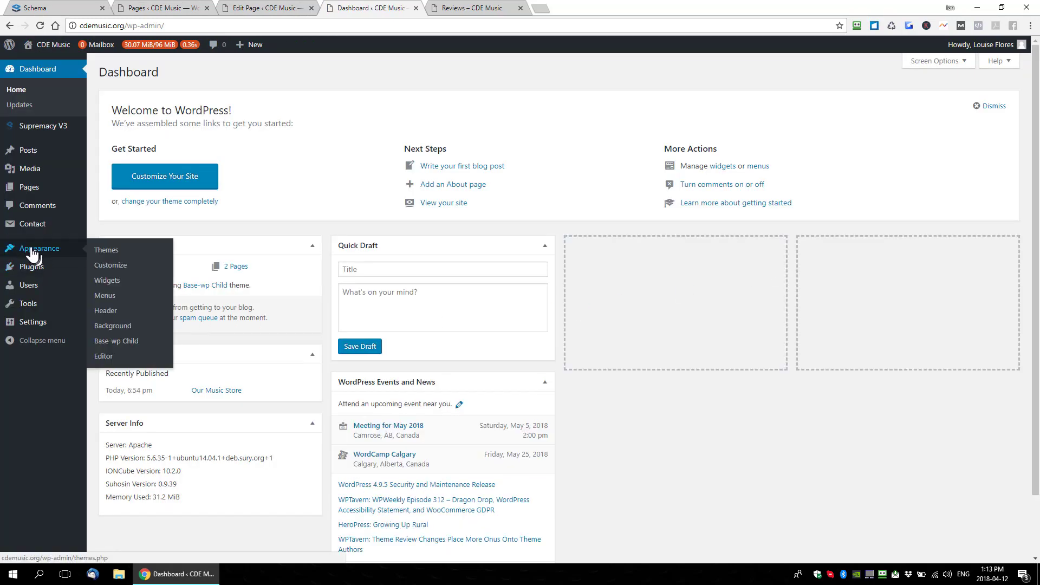
pyautogui.click(125, 282)
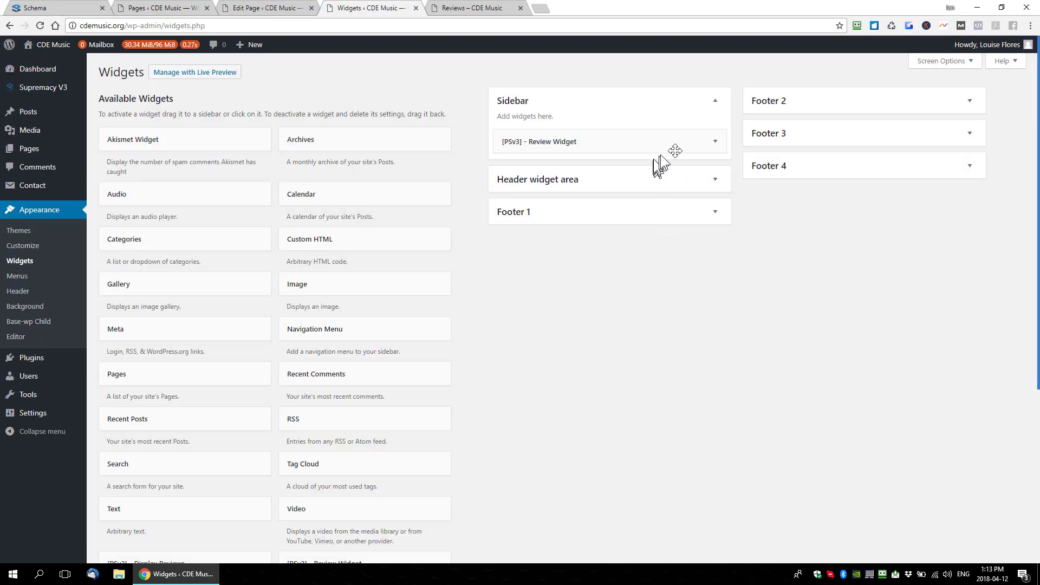
pyautogui.click(714, 143)
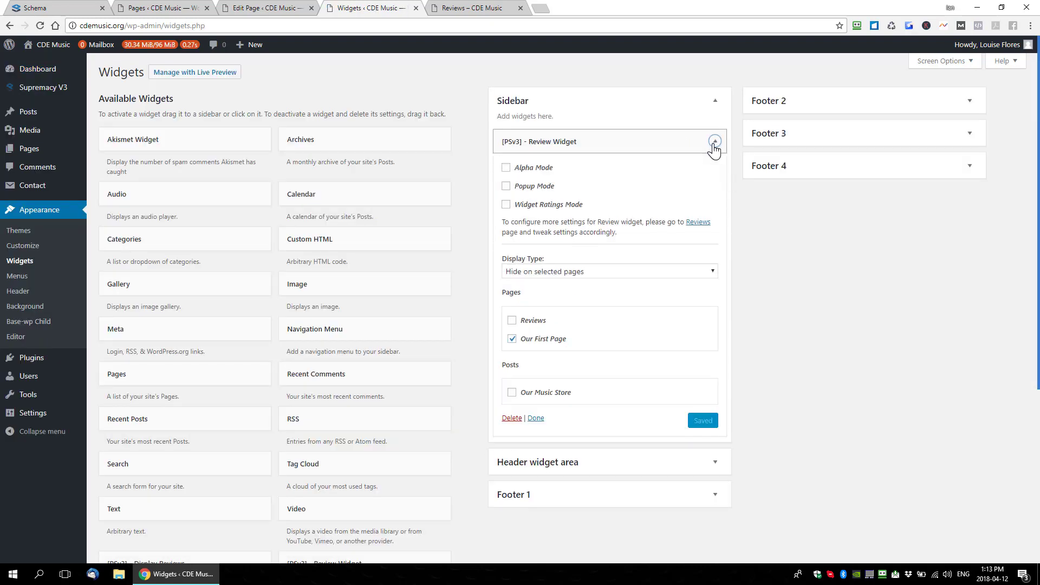
pyautogui.click(534, 322)
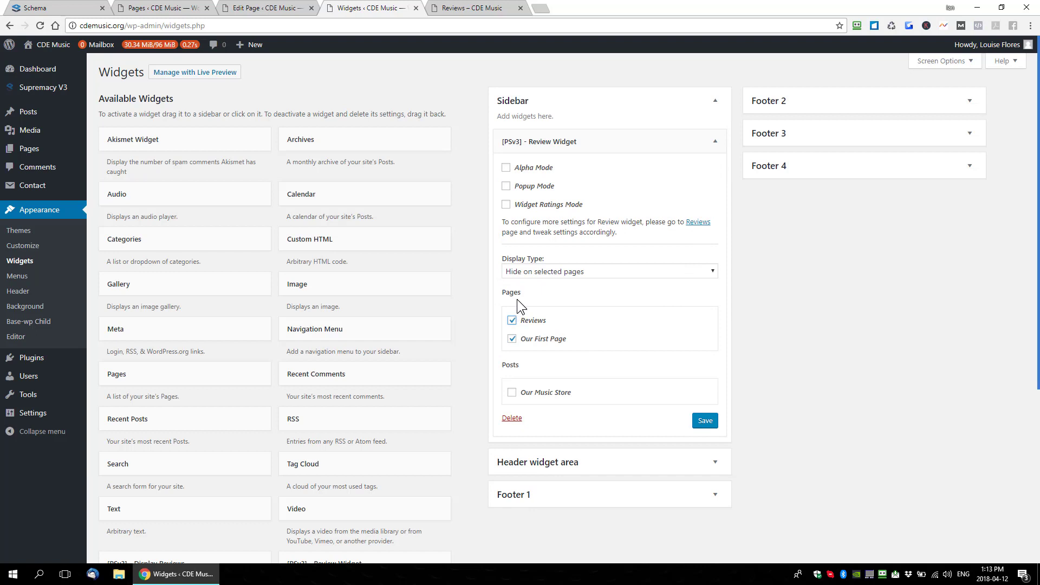
pyautogui.click(512, 339)
pyautogui.click(702, 420)
# Reload the live site and compare the sidebar review form on Our First Page and the Reviews page
pyautogui.click(447, 8)
pyautogui.press('F5')
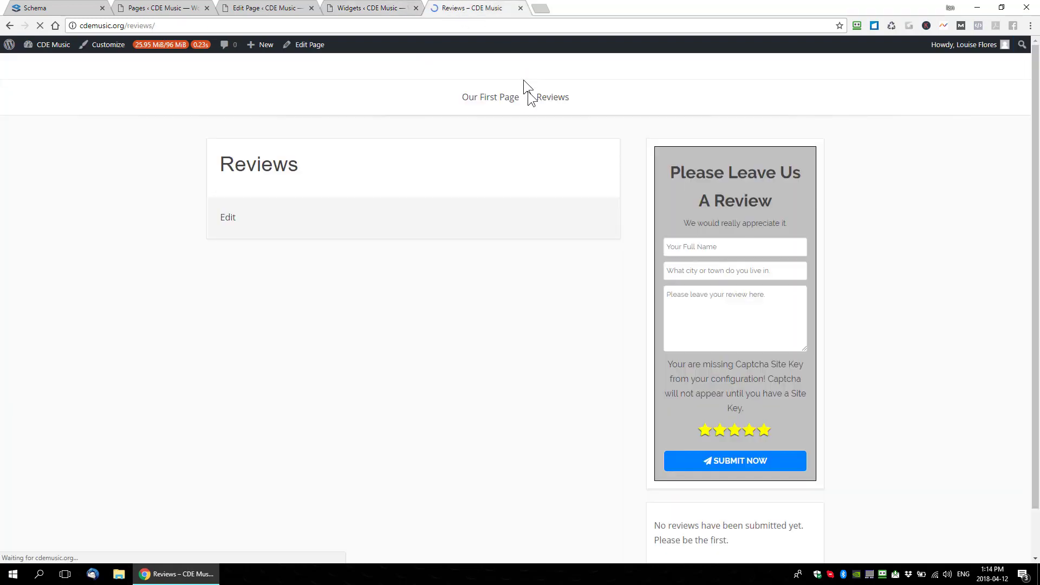
pyautogui.click(493, 104)
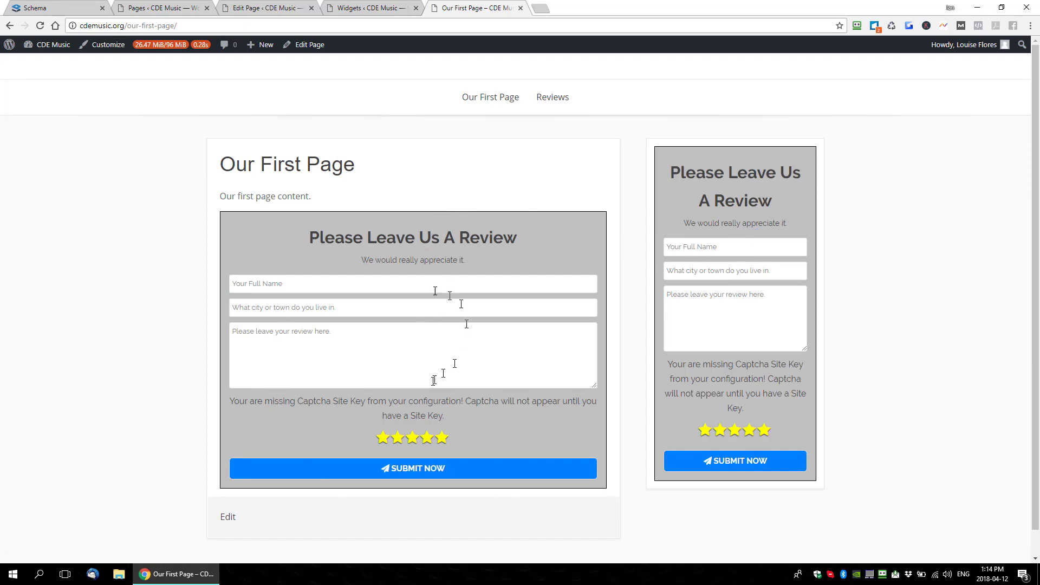
pyautogui.click(560, 107)
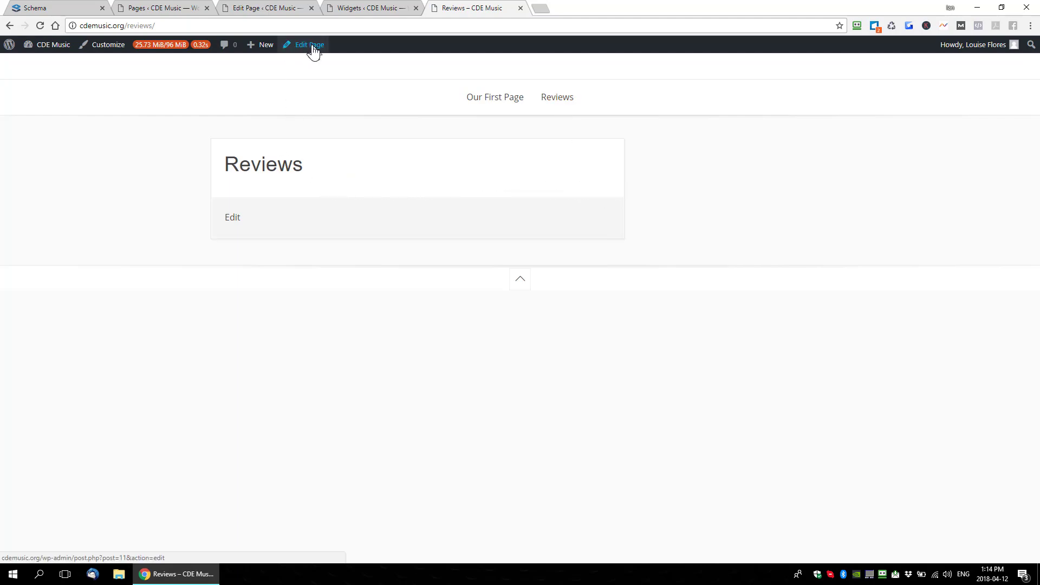
# Add [prs_reviews aggregate_rating=1 random_reviews=1 limit_reviews=1 limit_reviews_number=5] to the Reviews page content and update the page
pyautogui.click(312, 47)
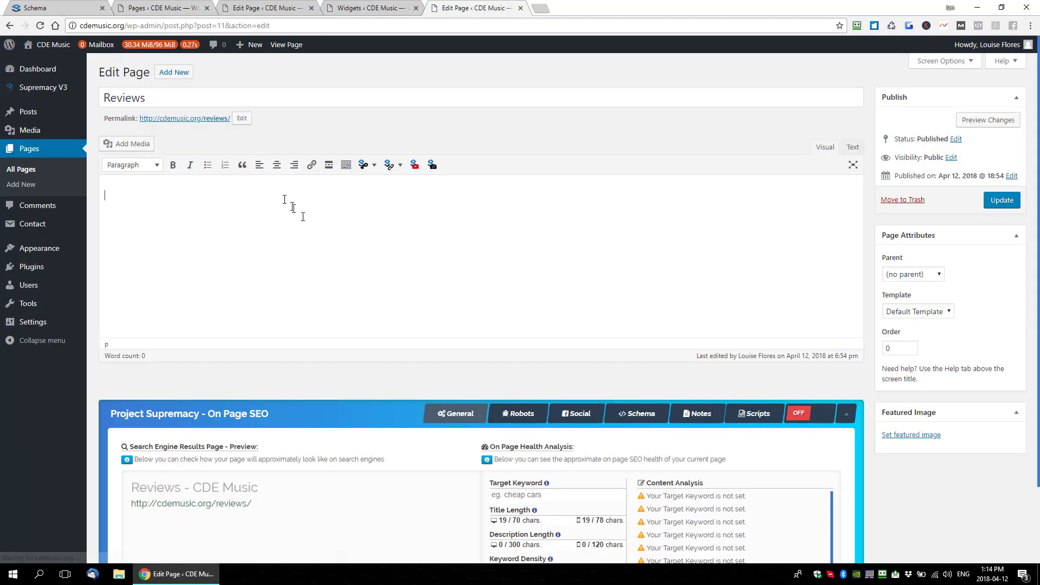
pyautogui.write('[prs_reviews aggregate_rating=1 random_reviews=1 limit_reviews=1 limit_reviews_number=5]')
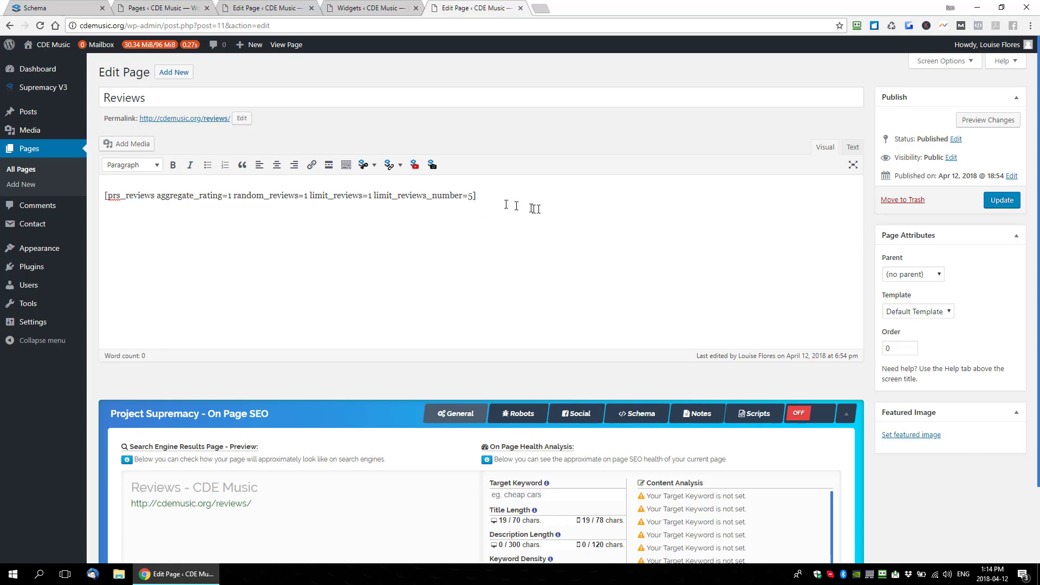
pyautogui.click(996, 202)
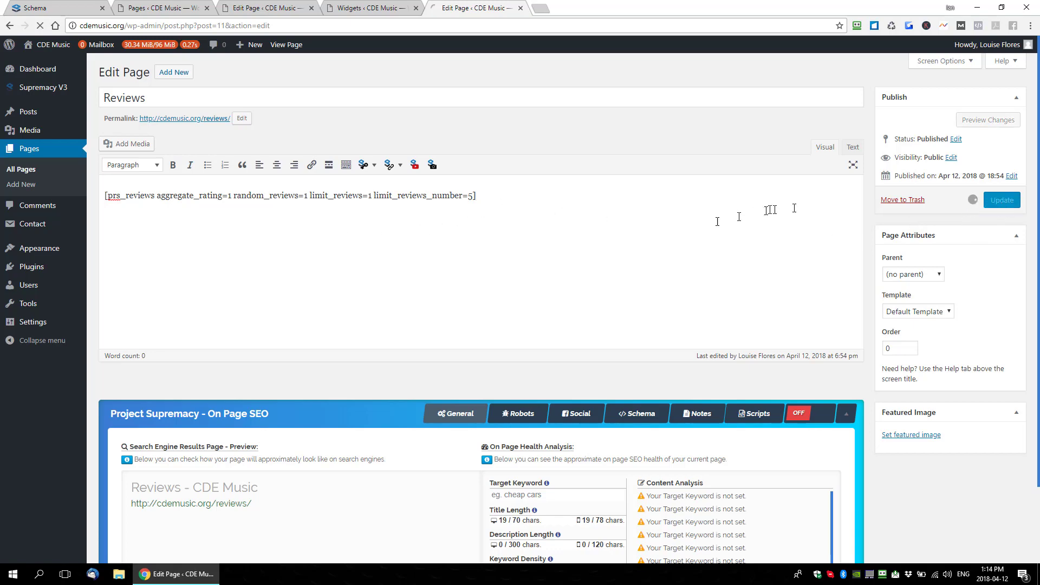
# Open the live Reviews page in a new tab and examine the text shown under its heading
pyautogui.rightClick(174, 157)
pyautogui.click(204, 162)
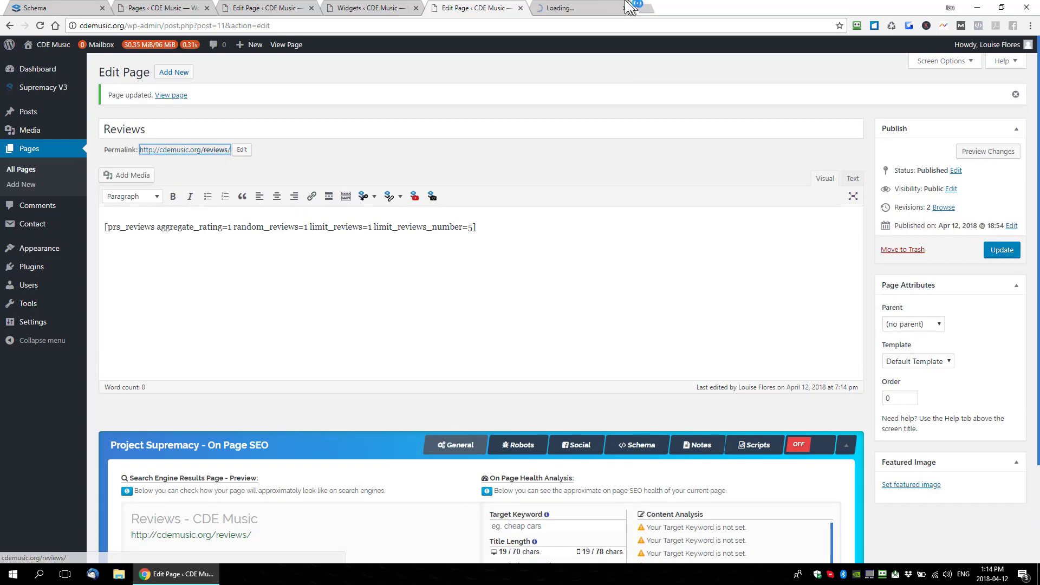
pyautogui.click(588, 7)
pyautogui.moveTo(463, 206); pyautogui.dragTo(217, 209)
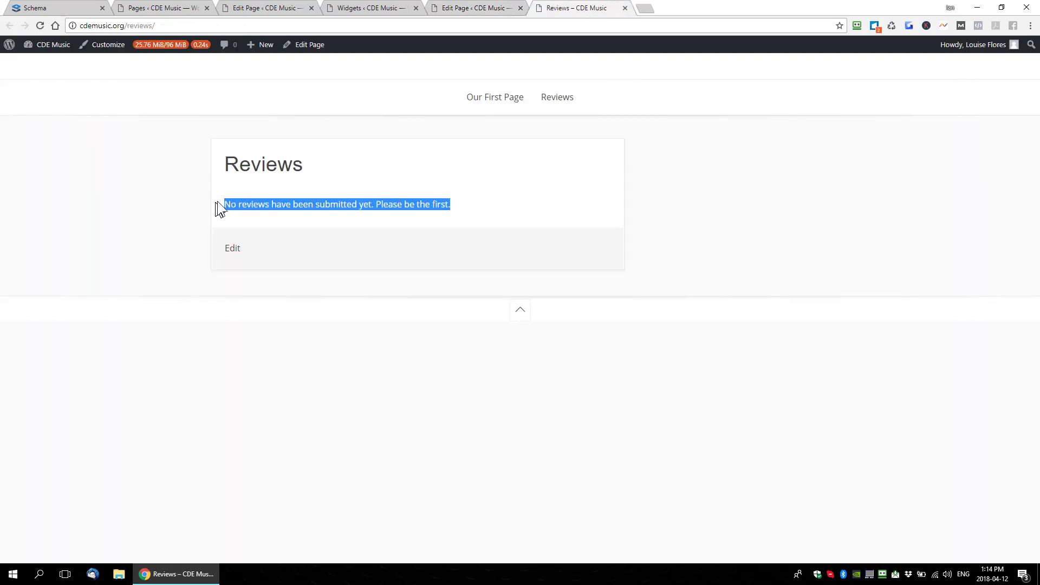
pyautogui.click(475, 207)
pyautogui.moveTo(476, 207); pyautogui.dragTo(224, 204)
pyautogui.click(503, 204)
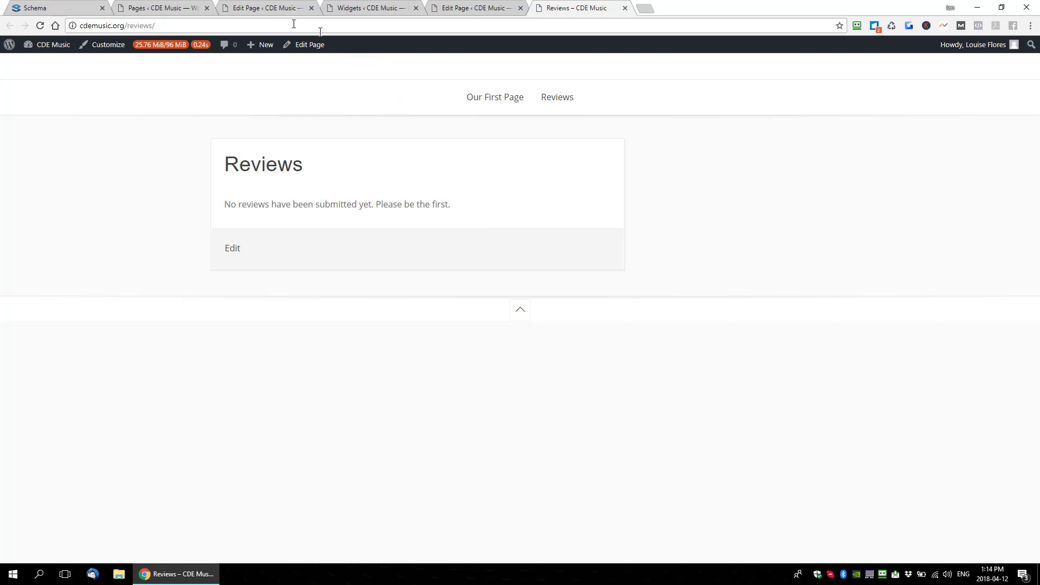
# Return to the Project Supremacy review settings, set Use Per Page Reviews to No, and save the settings
pyautogui.click(267, 12)
pyautogui.click(181, 8)
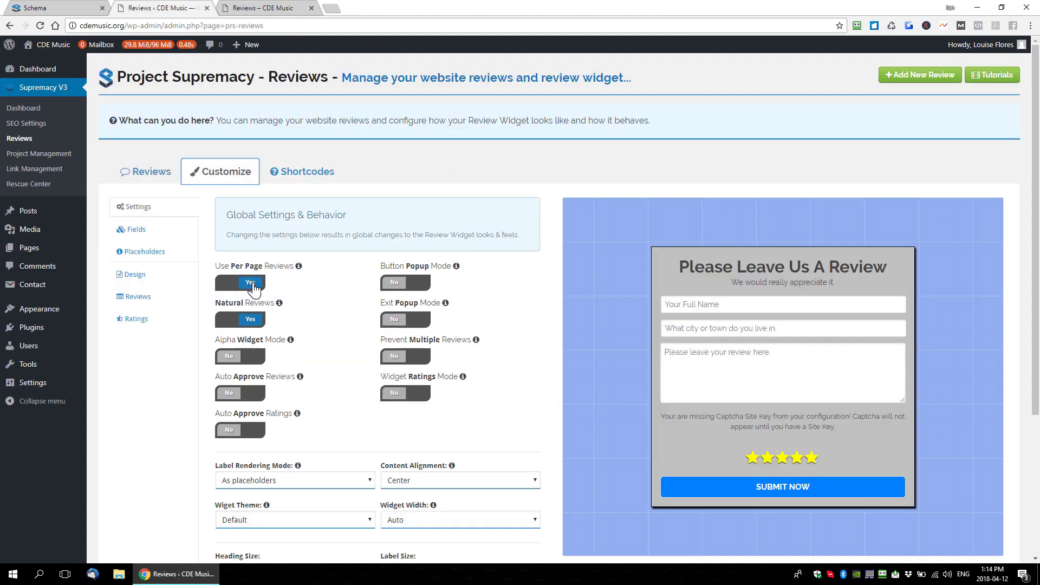
pyautogui.click(252, 283)
pyautogui.scroll(-4, 343, 282)
pyautogui.click(568, 501)
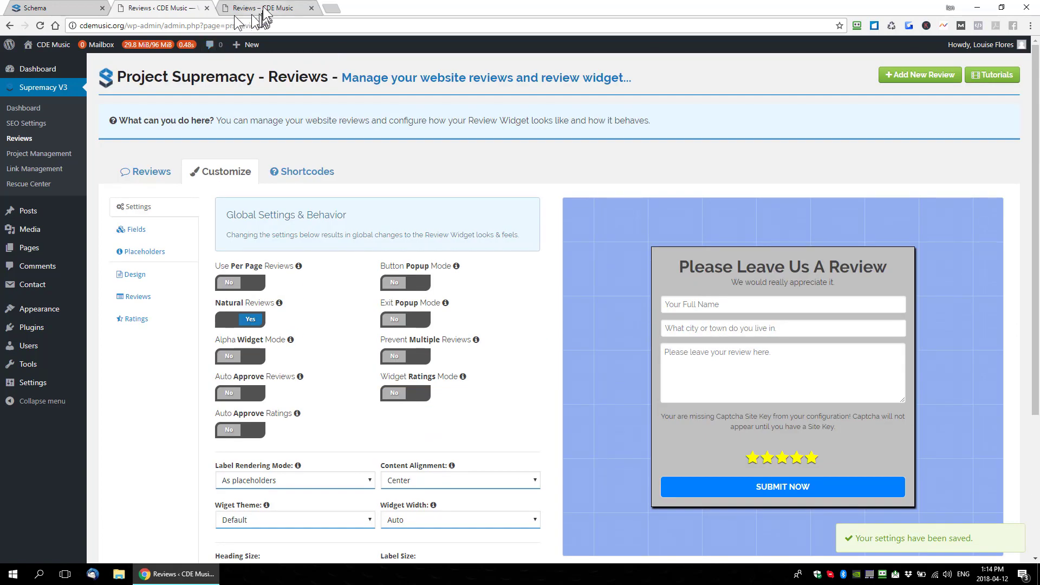
# Reload the live Reviews page and examine the rating summary and reviews listed under its heading
pyautogui.click(263, 10)
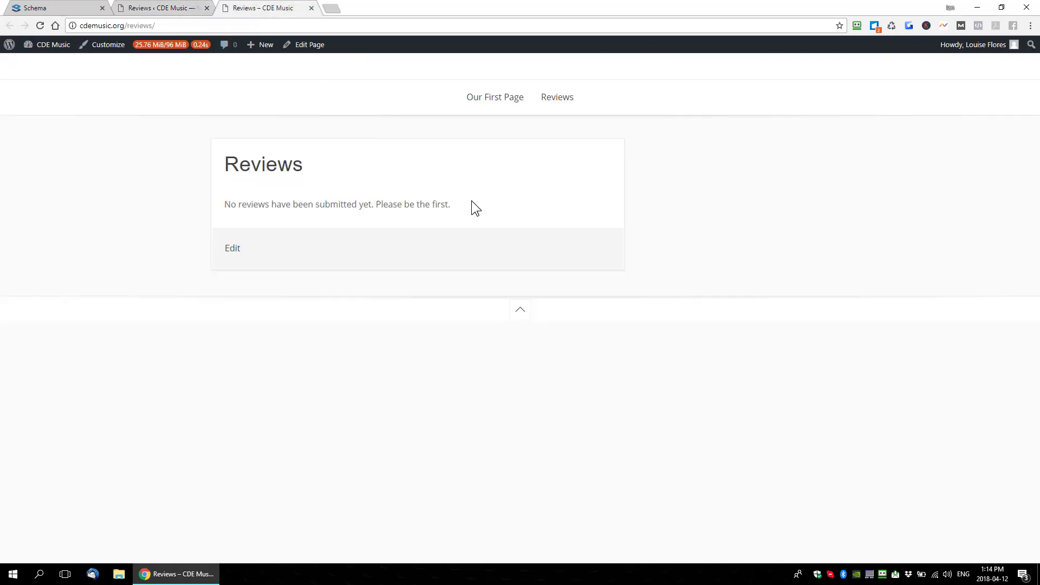
pyautogui.press('F5')
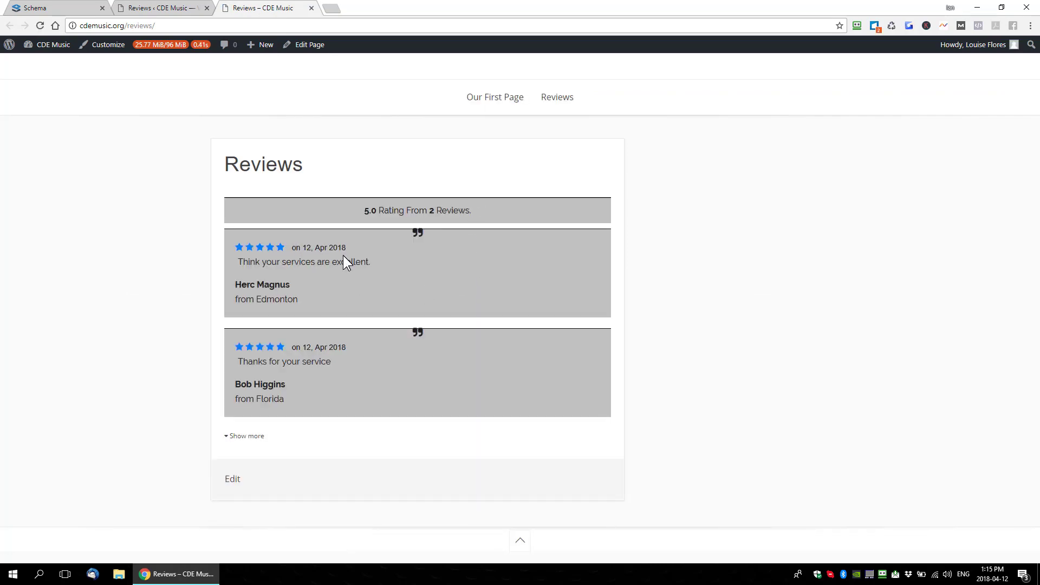
pyautogui.moveTo(304, 161); pyautogui.dragTo(223, 163)
pyautogui.click(424, 189)
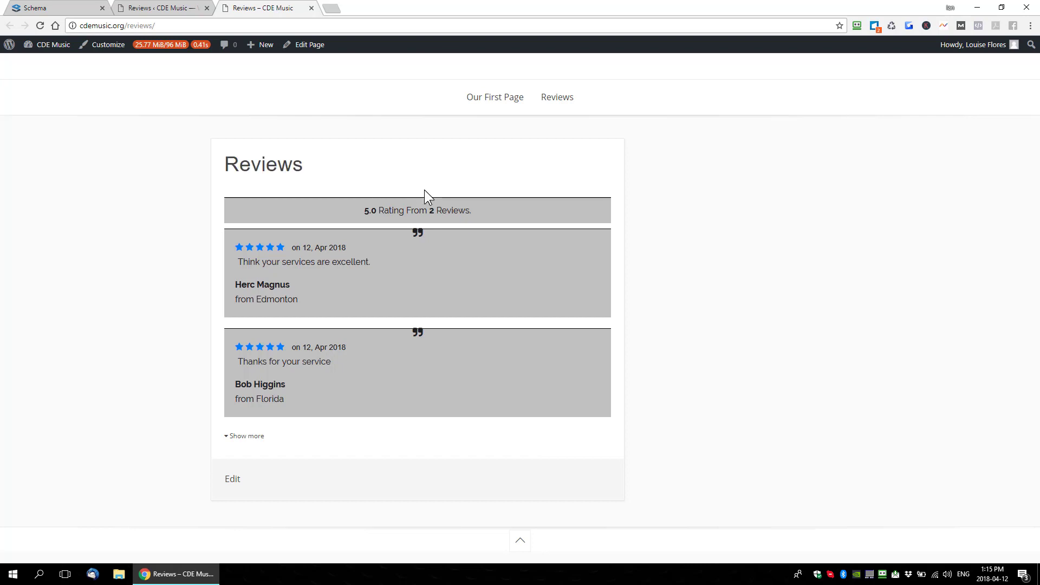